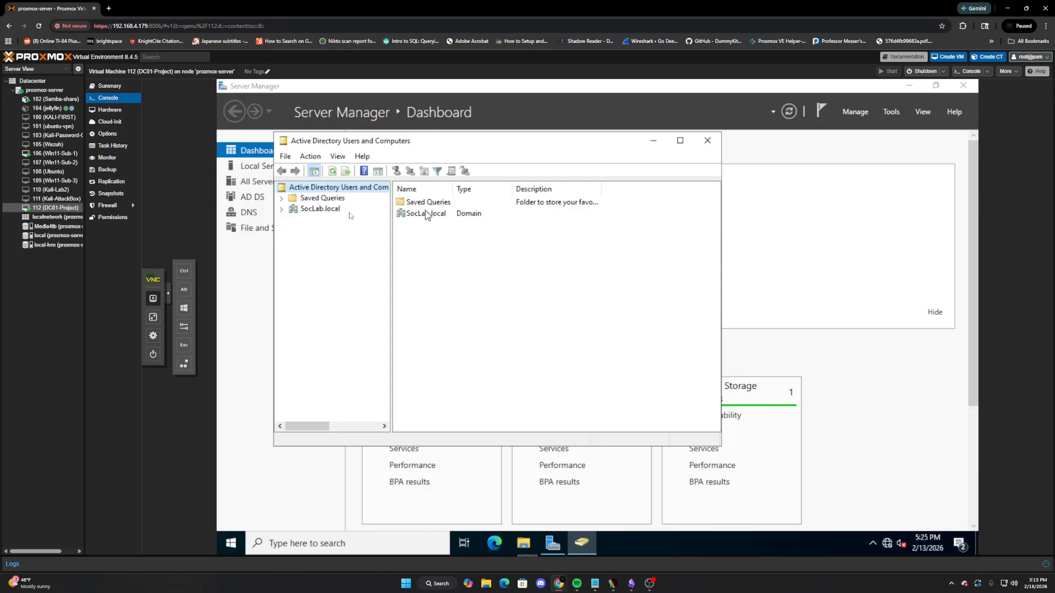
# Create the _Users organizational unit under SocLab.local
pyautogui.click(299, 211)
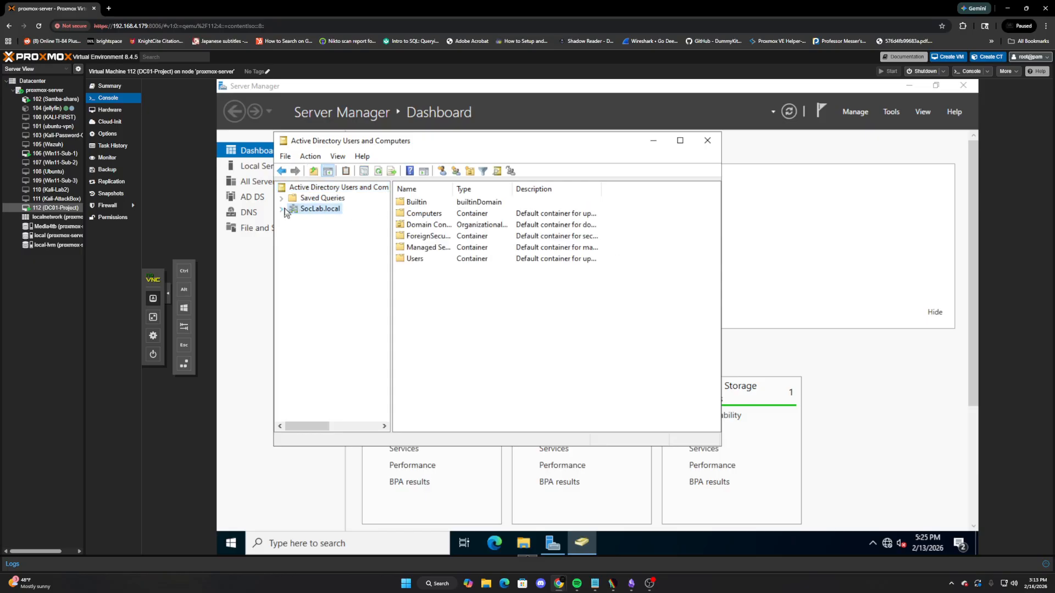
pyautogui.rightClick(304, 208)
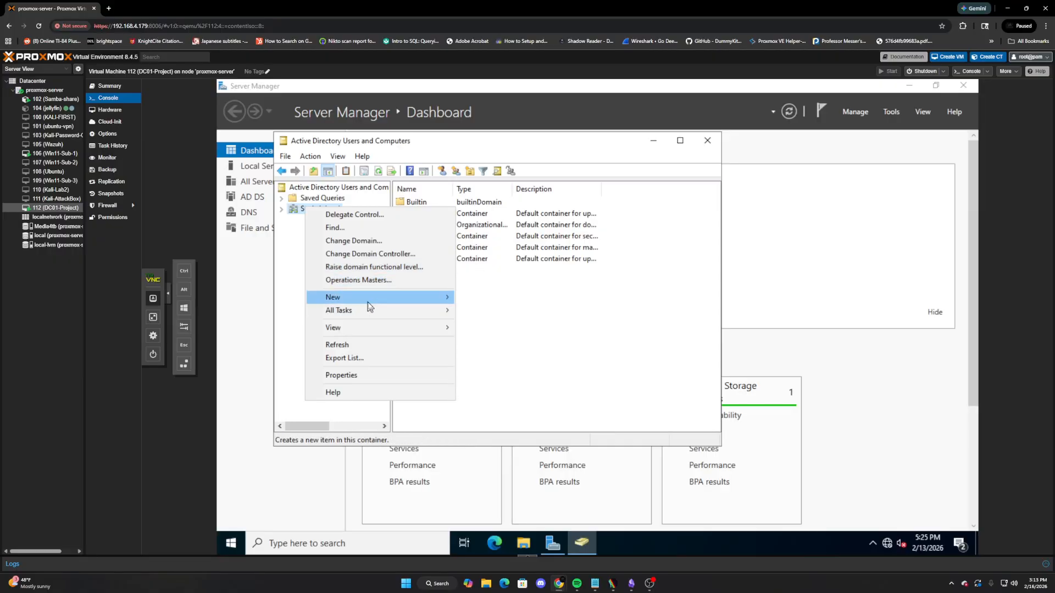
pyautogui.moveTo(374, 300)
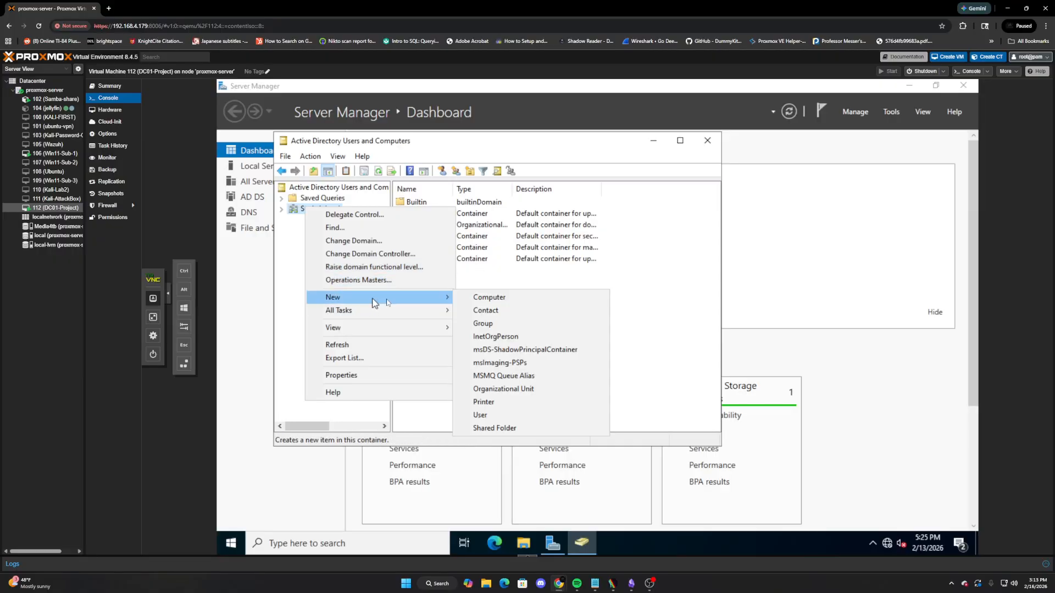
pyautogui.click(501, 390)
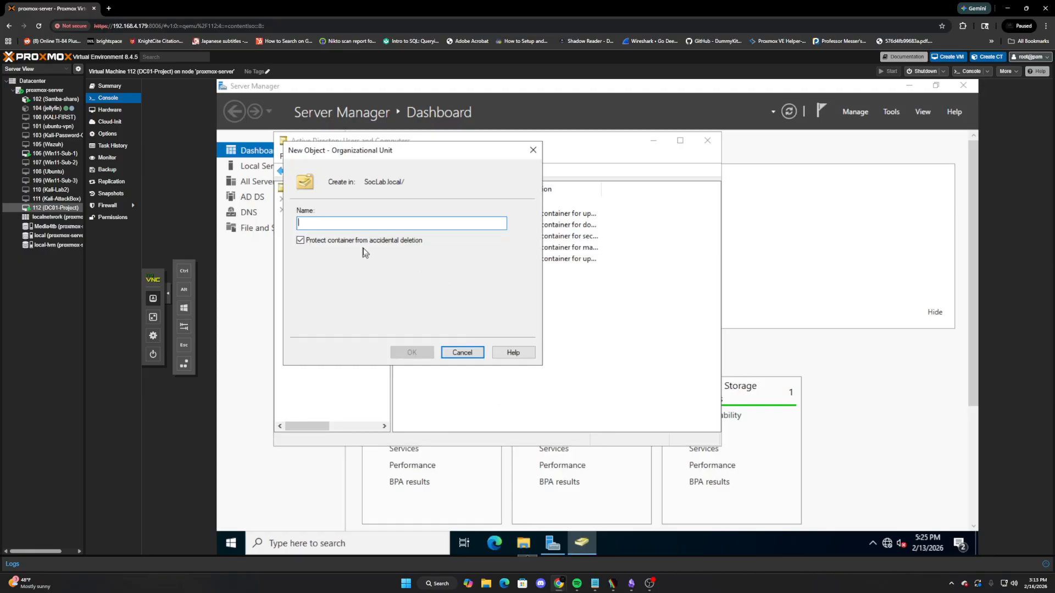
pyautogui.write('J')
pyautogui.write('Users')
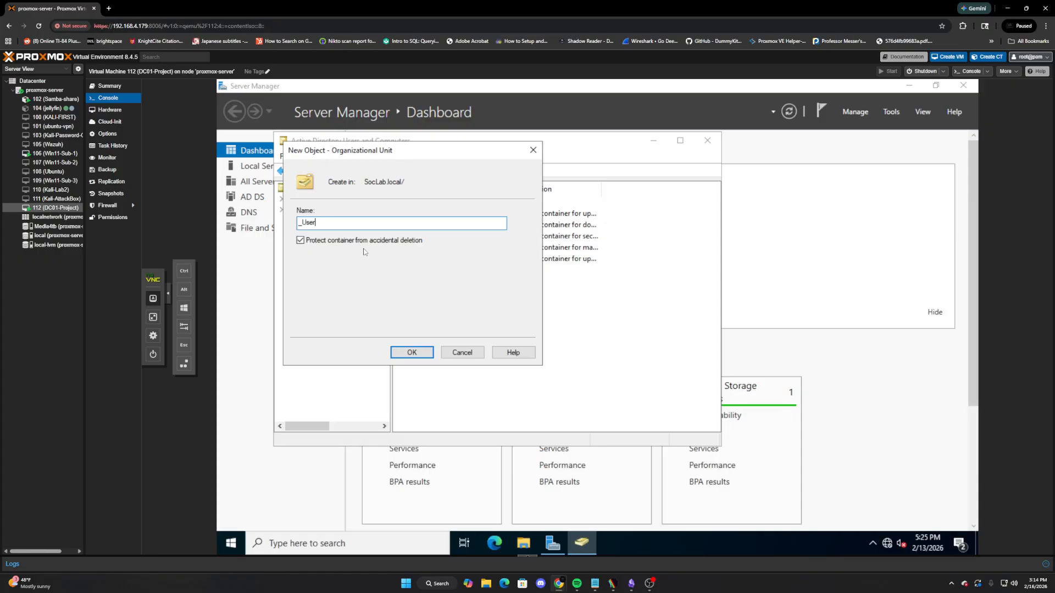
pyautogui.press('Return')
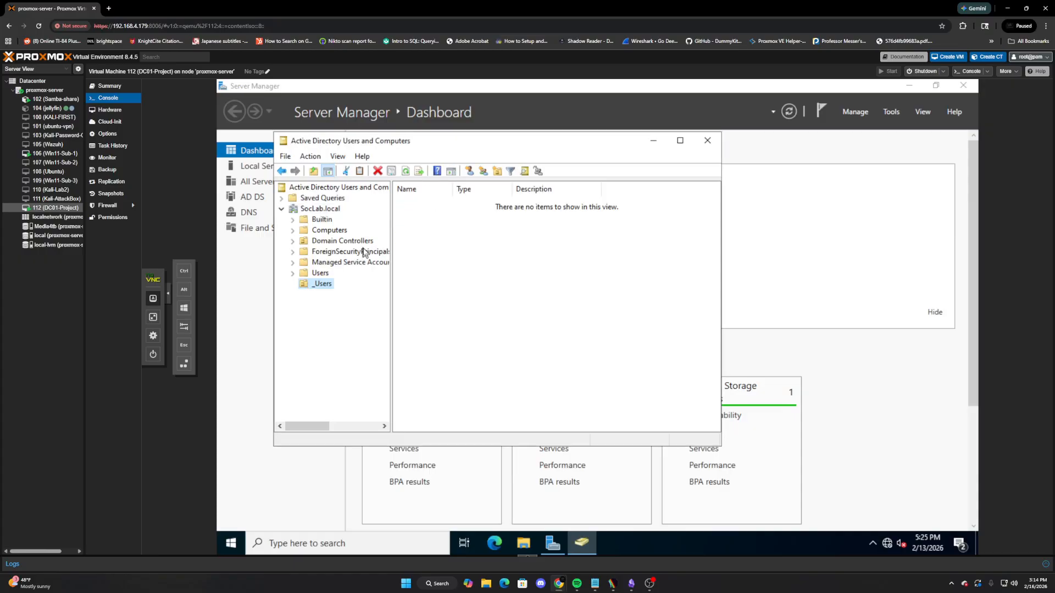
# Create the _Administrators organizational unit under SocLab.local
pyautogui.rightClick(313, 209)
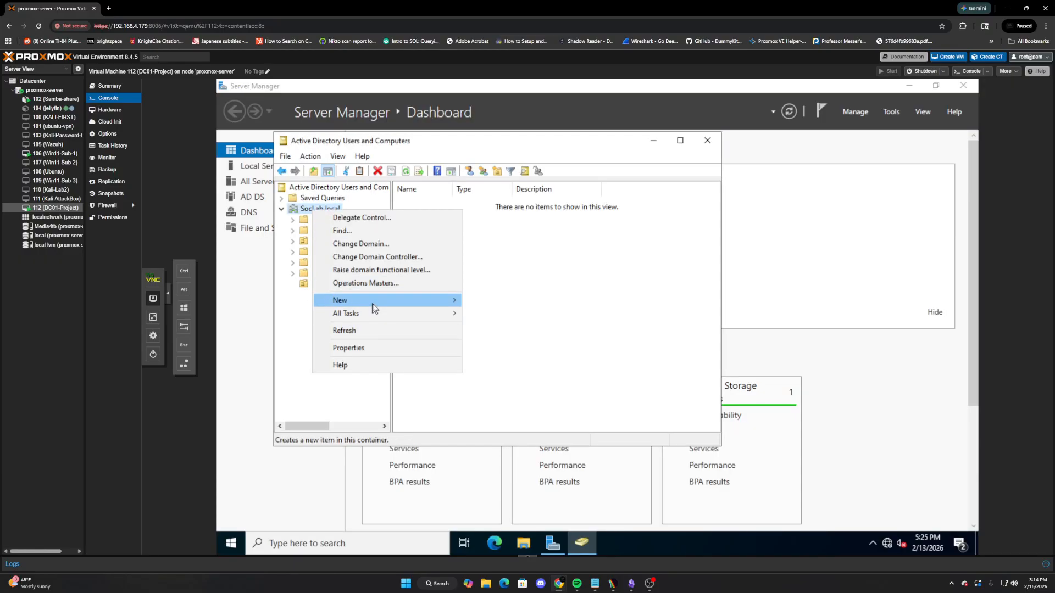
pyautogui.moveTo(377, 301)
pyautogui.click(521, 394)
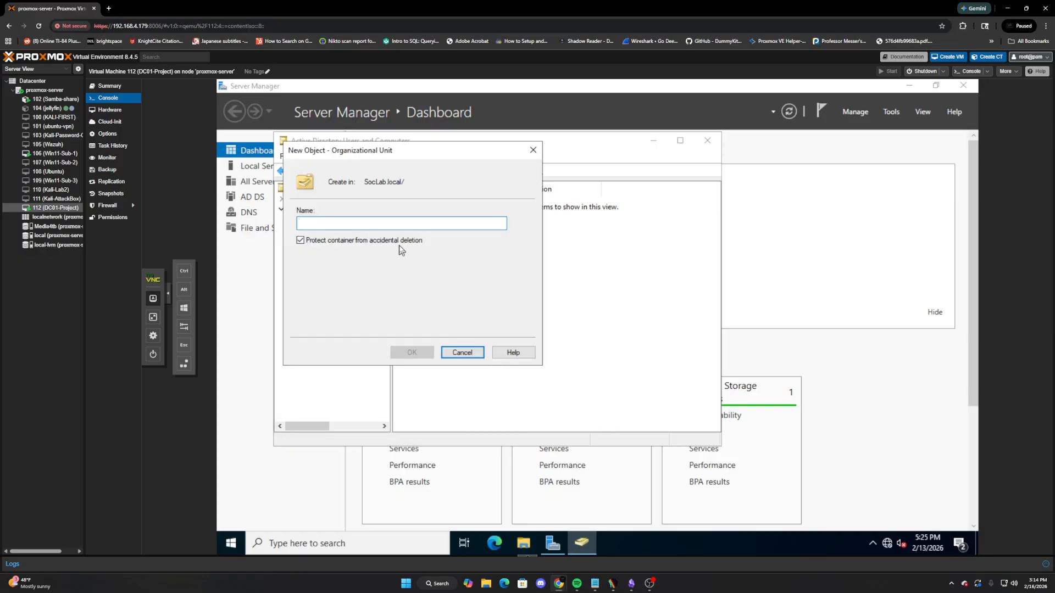
pyautogui.write('_Asd')
pyautogui.write('min')
pyautogui.press('BackSpace')
pyautogui.press('BackSpace')
pyautogui.press('BackSpace')
pyautogui.press('BackSpace')
pyautogui.press('BackSpace')
pyautogui.write('dmin')
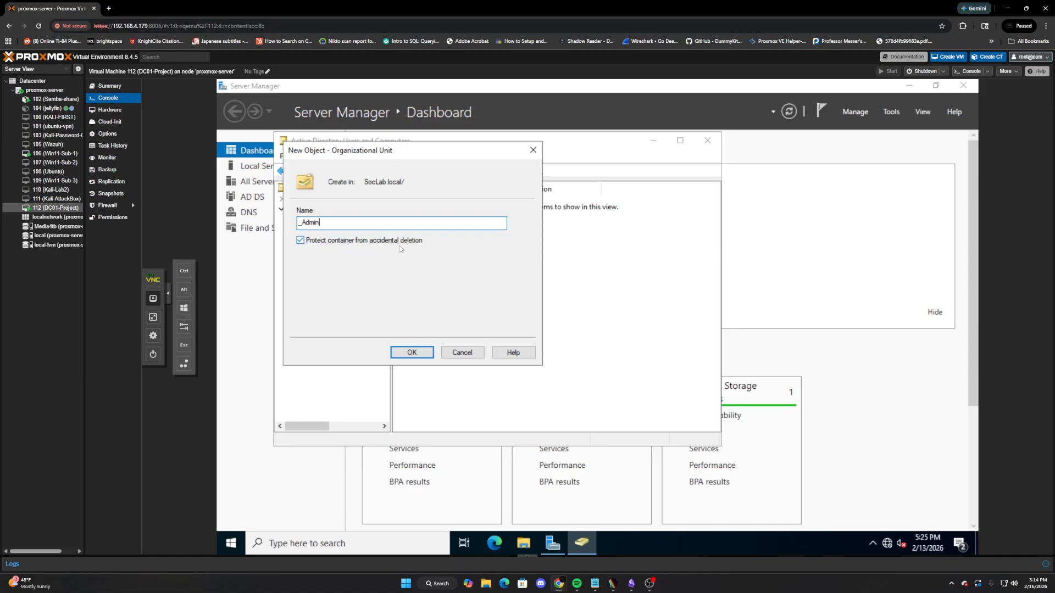
pyautogui.write('istrators')
pyautogui.press('Return')
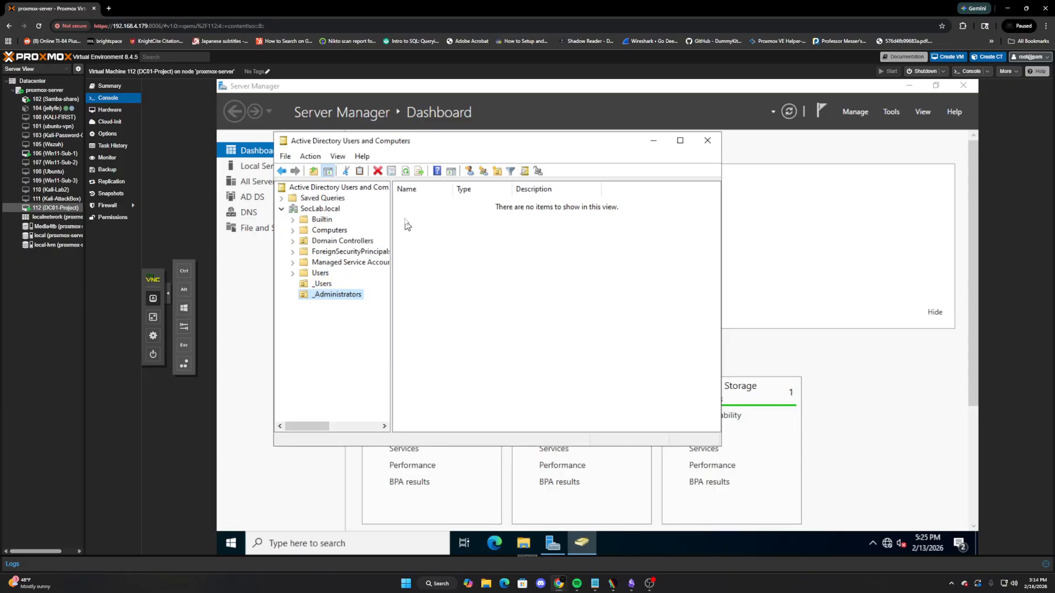
# Start a new user account in the _Users OU
pyautogui.click(319, 284)
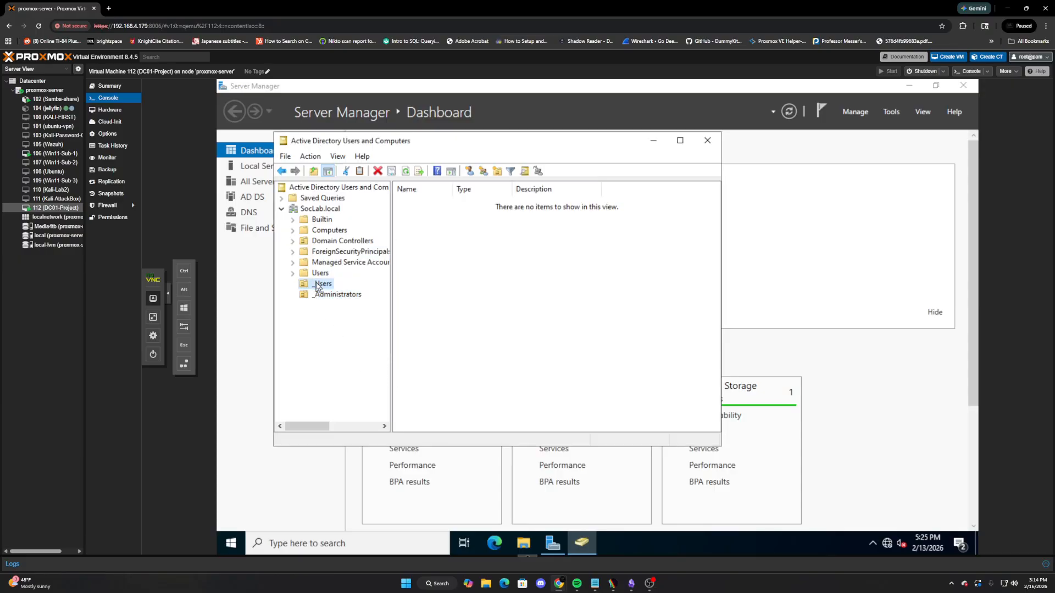
pyautogui.rightClick(318, 286)
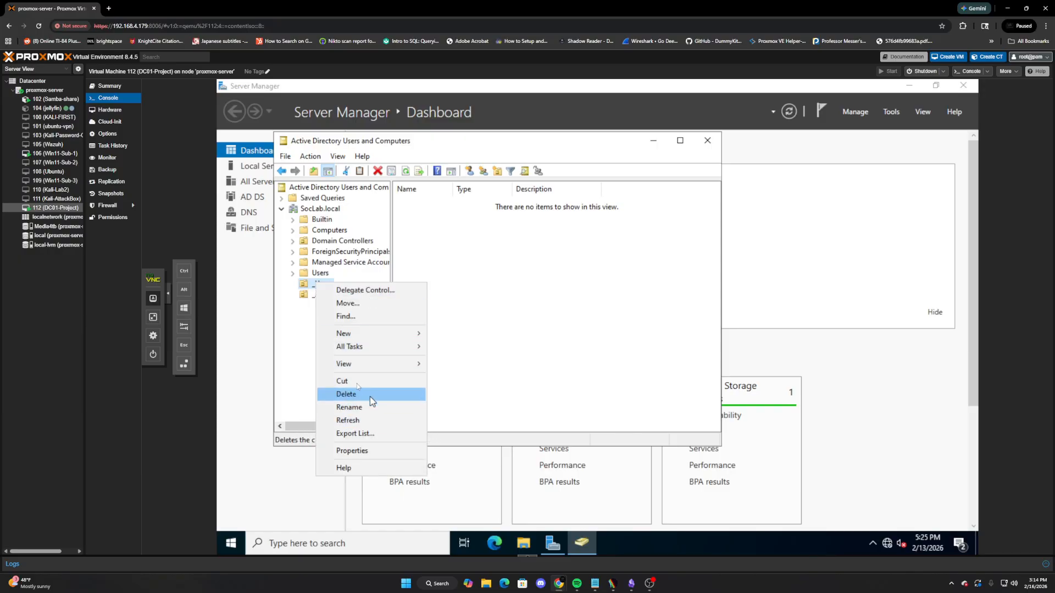
pyautogui.moveTo(355, 335)
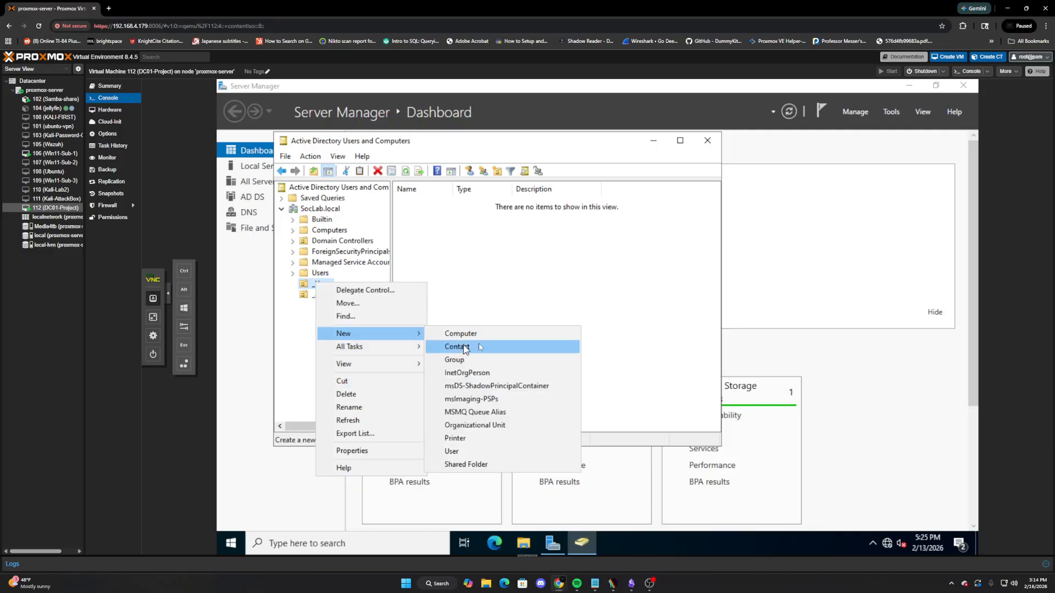
pyautogui.click(467, 452)
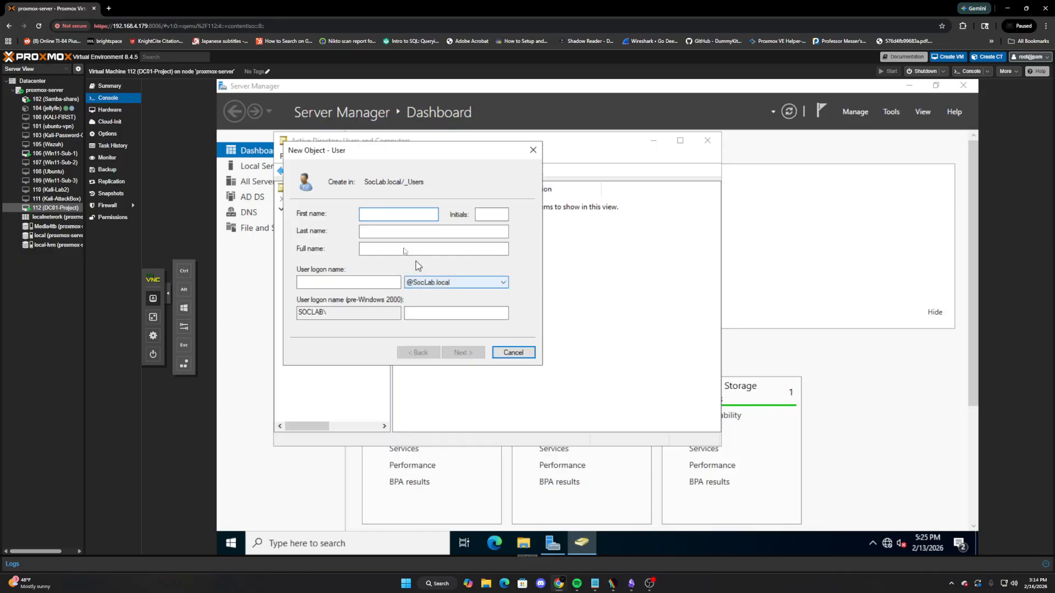
pyautogui.write('joh')
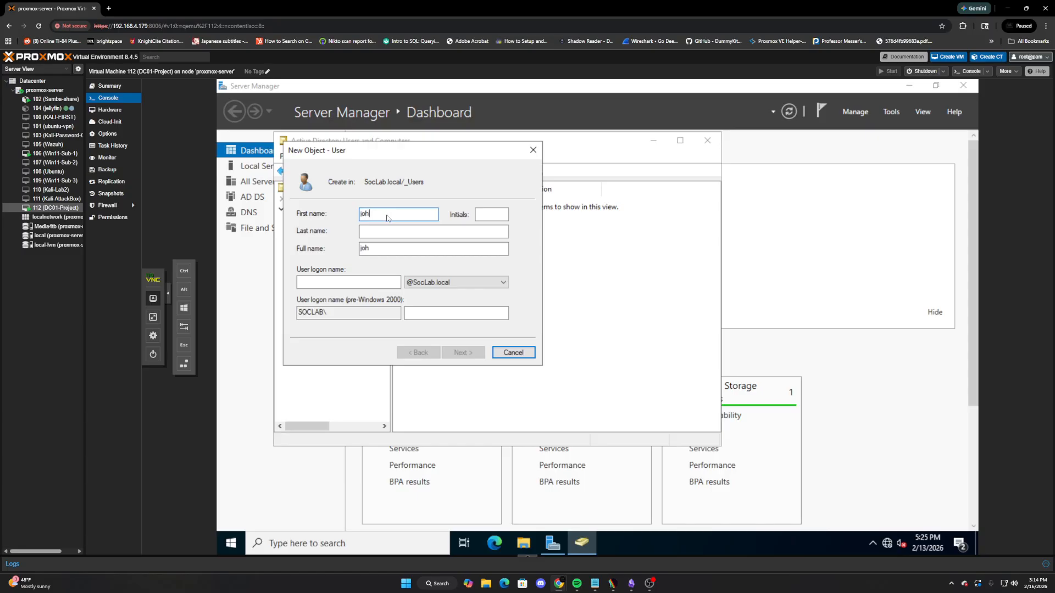
# Place the browser window beside the notes listing the planned user accounts
pyautogui.click(632, 585)
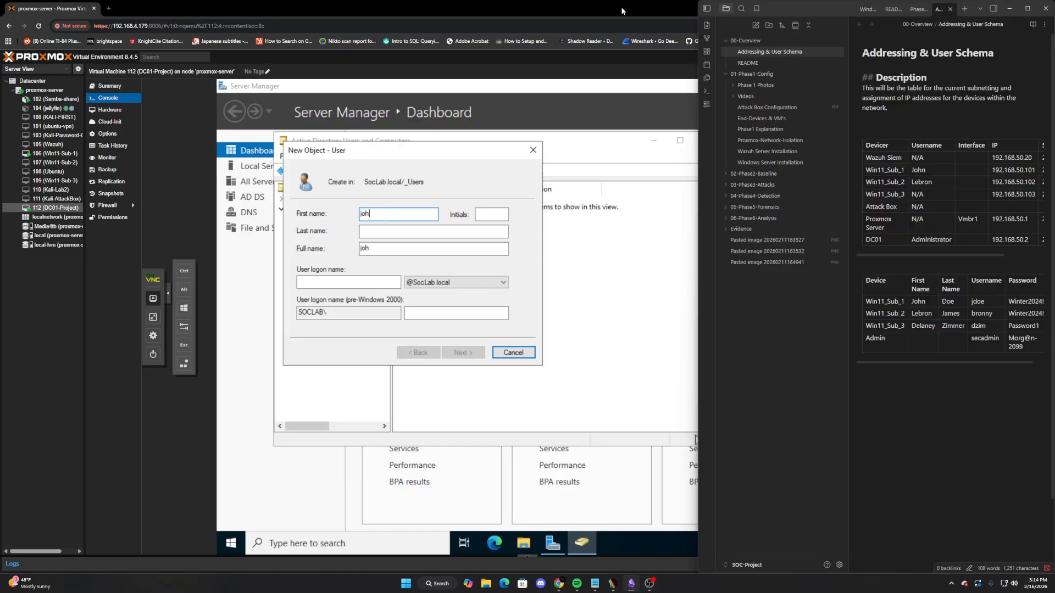
pyautogui.doubleClick(622, 11)
pyautogui.moveTo(774, 10)
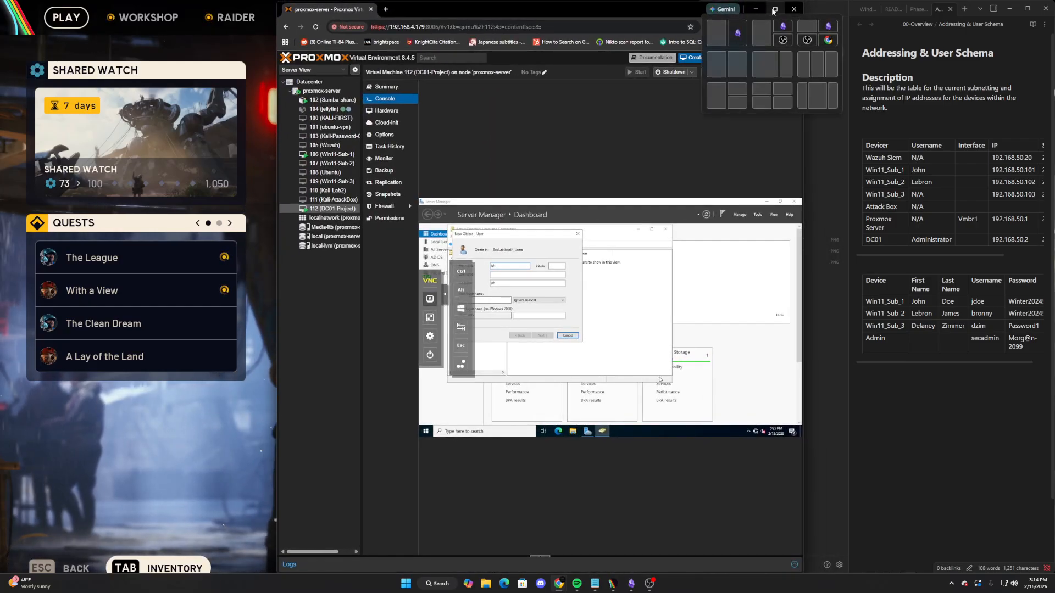
pyautogui.click(717, 33)
pyautogui.click(657, 124)
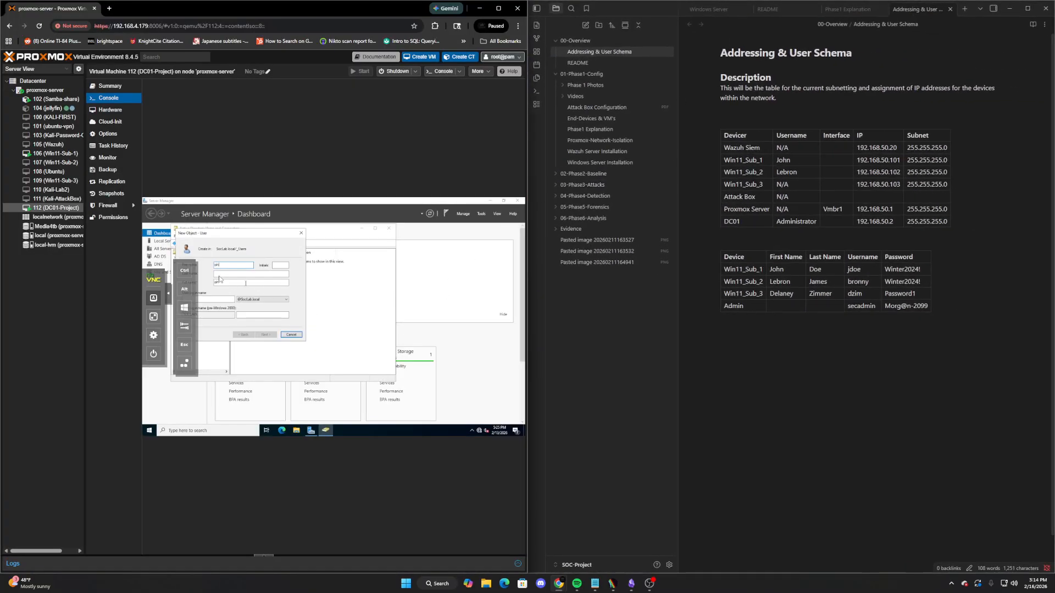
pyautogui.moveTo(528, 266); pyautogui.dragTo(711, 278)
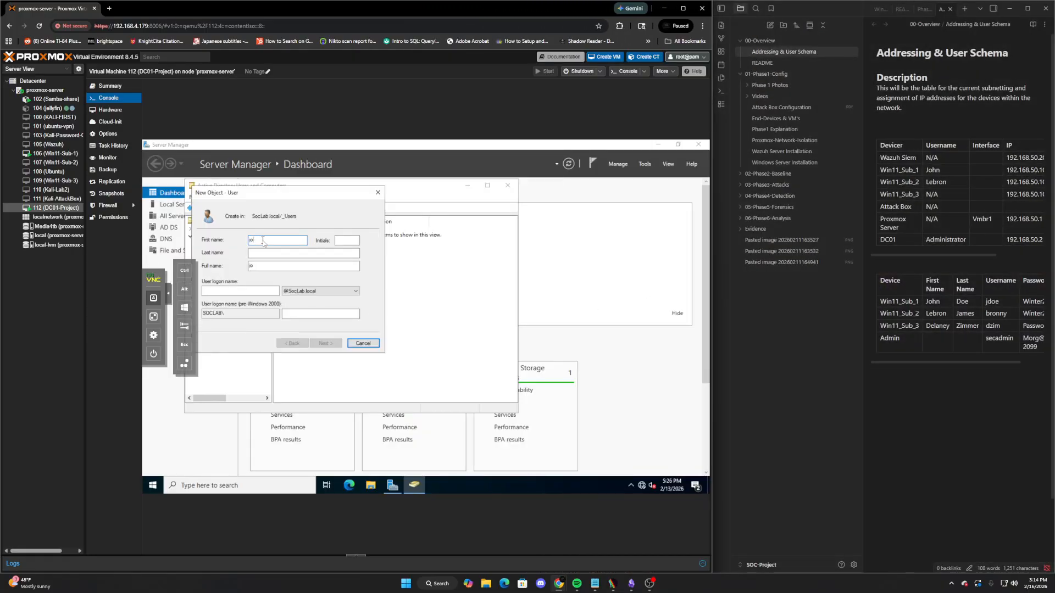
# Fill in the user's first name, last name and logon name
pyautogui.click(263, 243)
pyautogui.write('john')
pyautogui.press('Tab')
pyautogui.write('do')
pyautogui.press('Tab')
pyautogui.press('Tab')
pyautogui.write('jdoe')
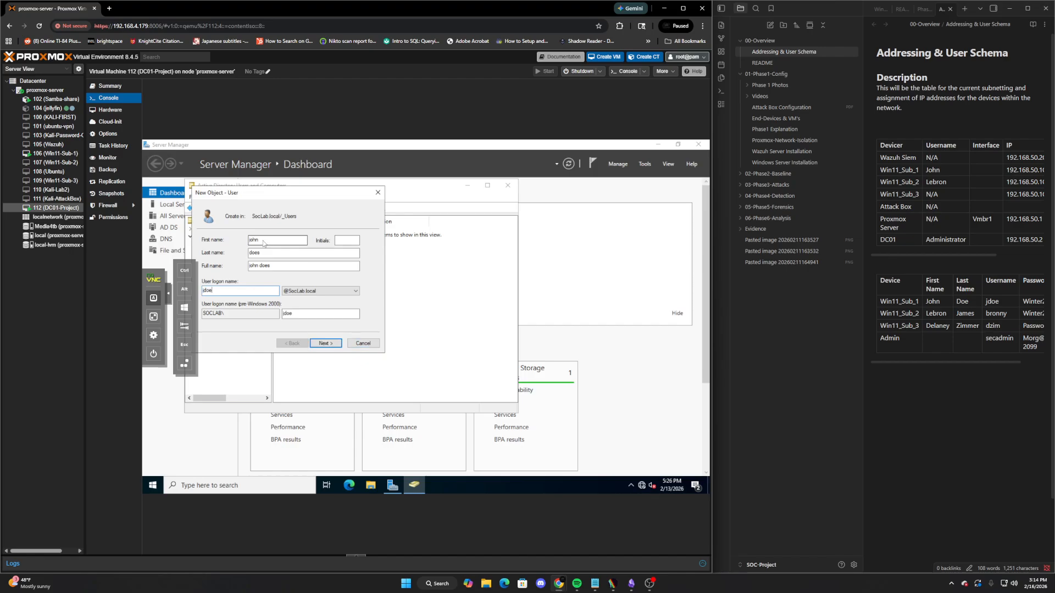
pyautogui.click(329, 343)
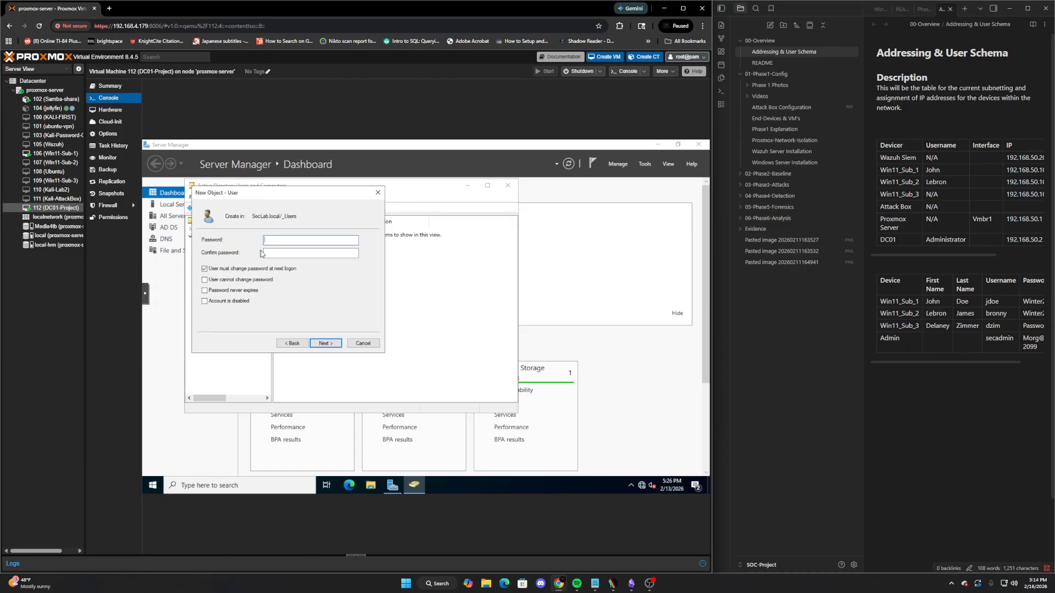
# Set the user's password with no forced change at next logon, and finish the account
pyautogui.click(205, 269)
pyautogui.click(292, 242)
pyautogui.write('******')
pyautogui.press('BackSpace')
pyautogui.press('BackSpace')
pyautogui.press('BackSpace')
pyautogui.press('BackSpace')
pyautogui.press('BackSpace')
pyautogui.press('BackSpace')
pyautogui.press('BackSpace')
pyautogui.write('***********')
pyautogui.press('Tab')
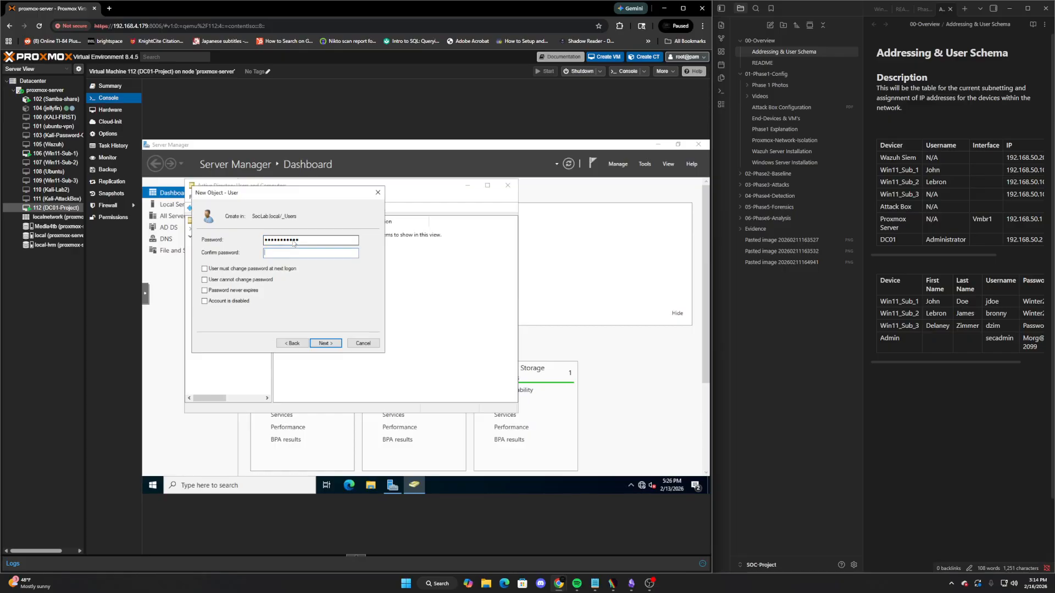
pyautogui.write('*****')
pyautogui.press('Return')
pyautogui.click(326, 343)
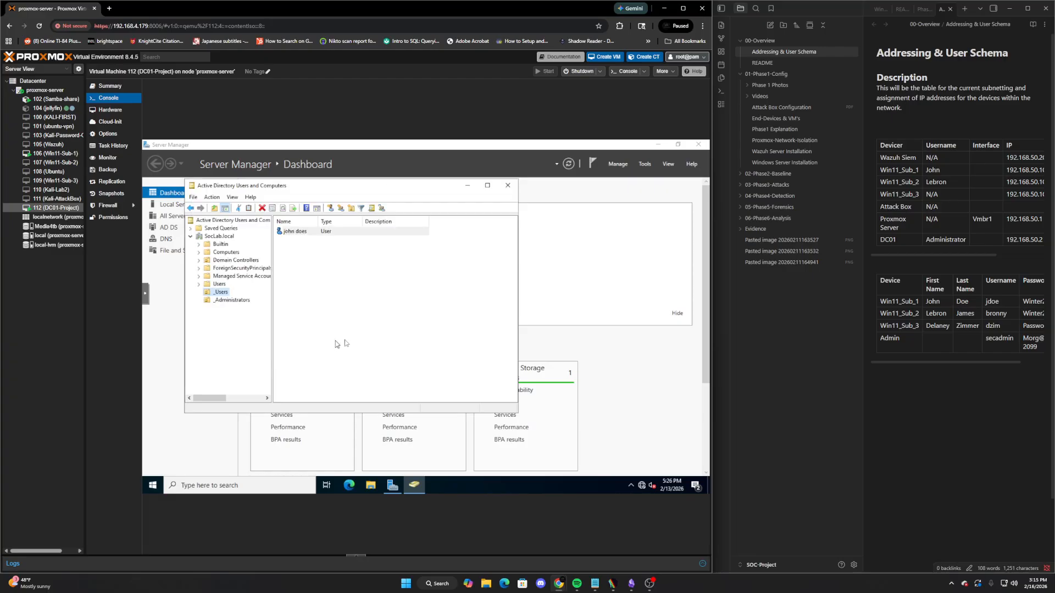
# Start a second user in _Users, entering its name and logon name
pyautogui.rightClick(221, 292)
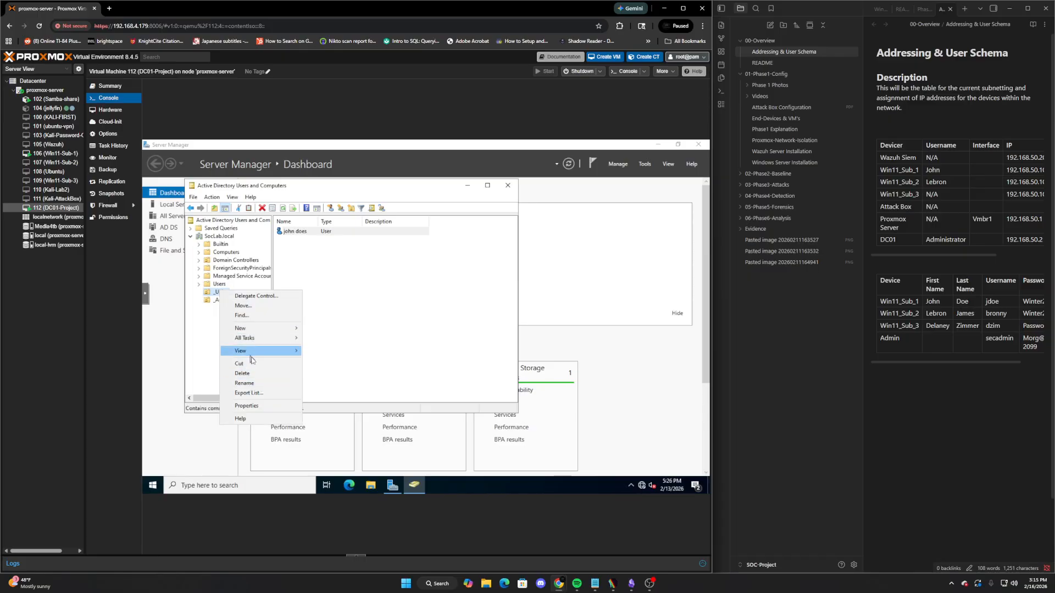
pyautogui.moveTo(242, 329)
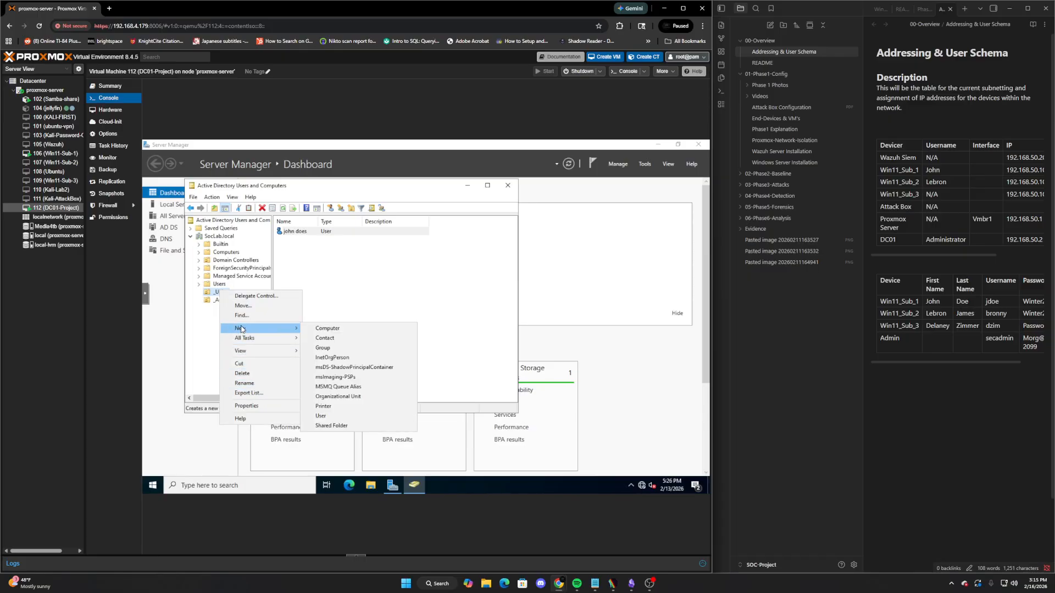
pyautogui.click(341, 416)
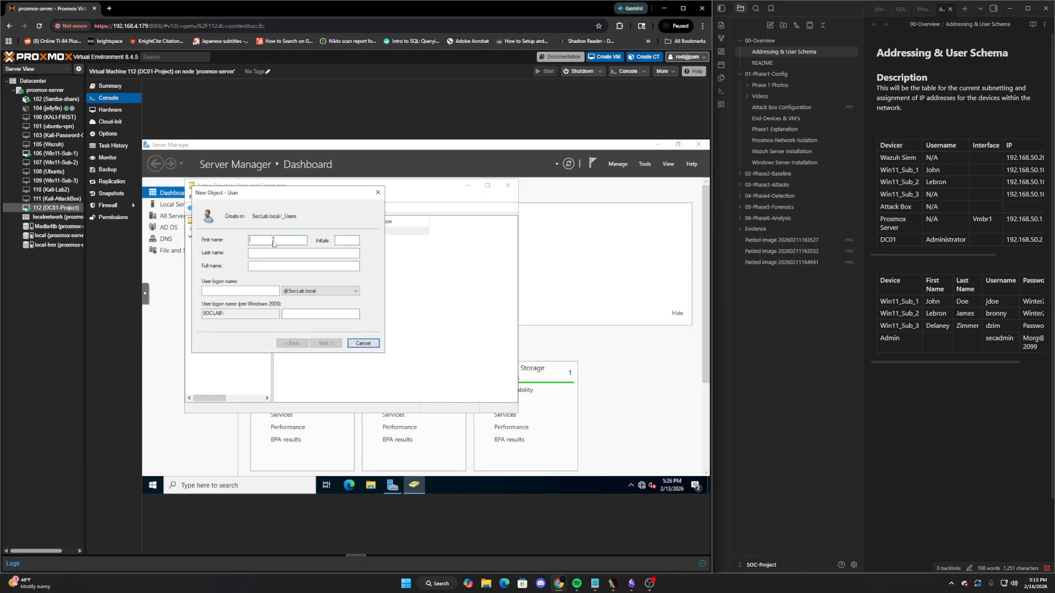
pyautogui.press('Tab')
pyautogui.write('Jame')
pyautogui.press('Tab')
pyautogui.press('Tab')
pyautogui.write('bronn')
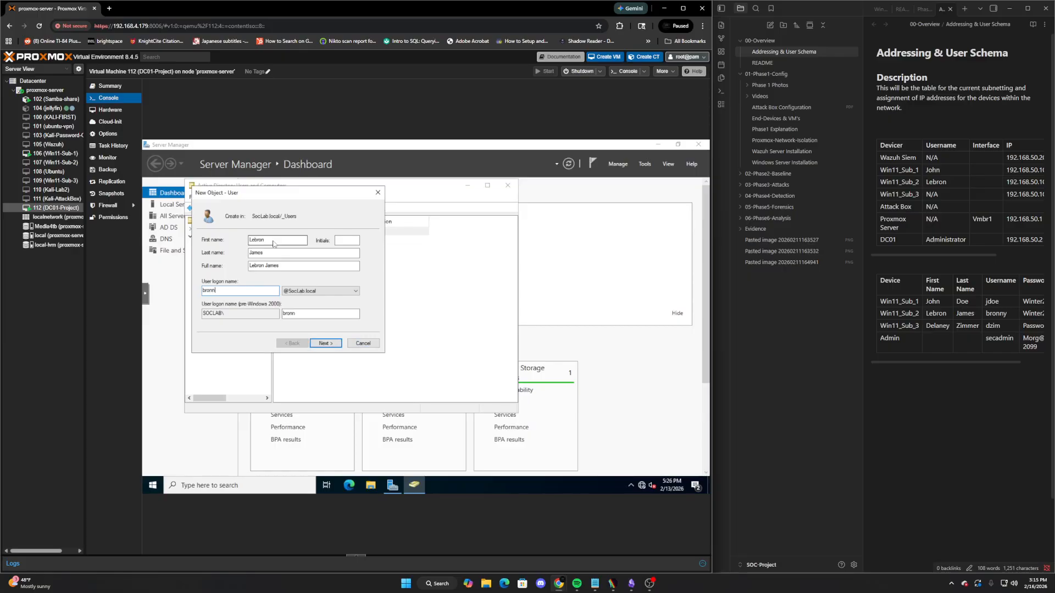
pyautogui.press('Return')
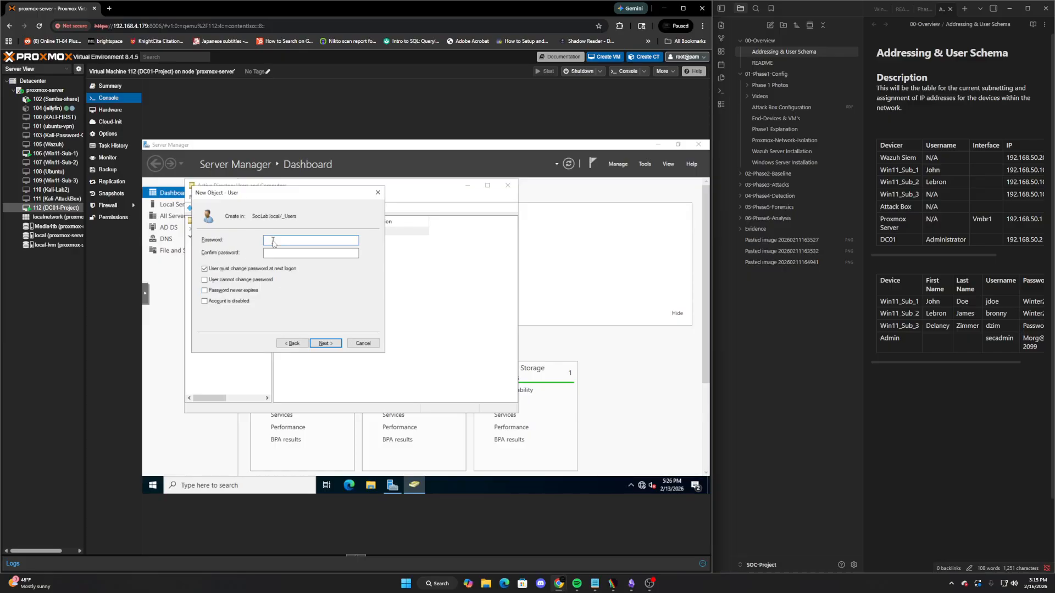
# Enter and confirm the password, disable forced change at next logon, and finish the account
pyautogui.press('Tab')
pyautogui.click(204, 269)
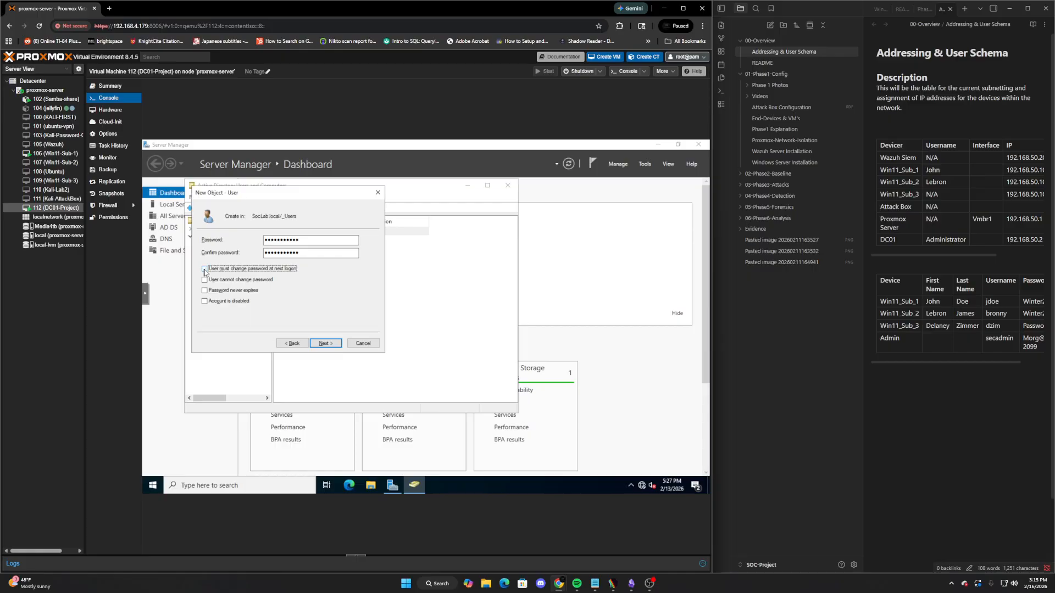
pyautogui.click(326, 343)
pyautogui.click(326, 344)
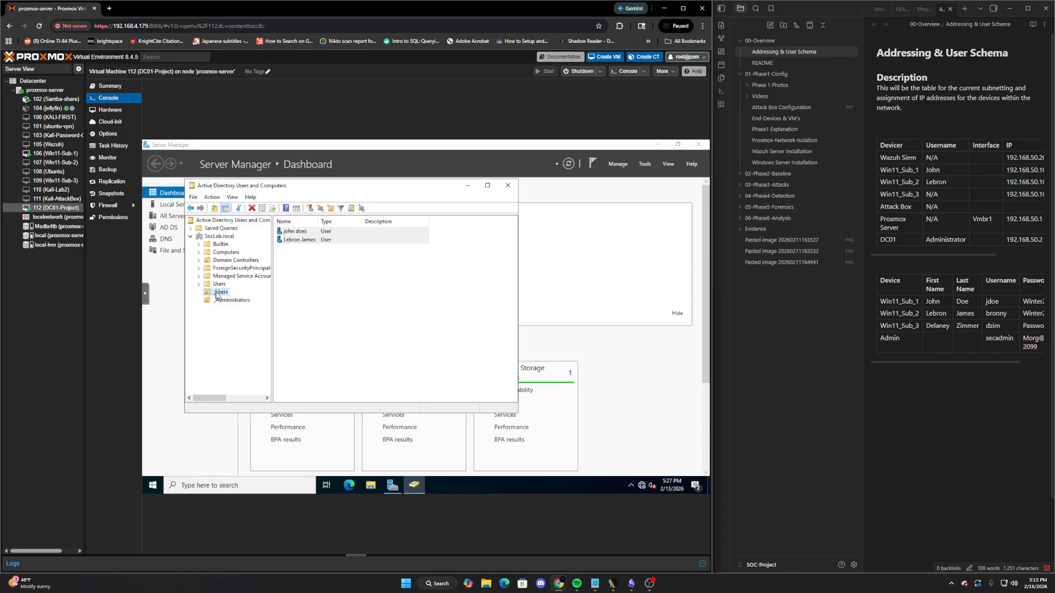
# Start a third user in _Users, entering the full name and logon name
pyautogui.rightClick(217, 294)
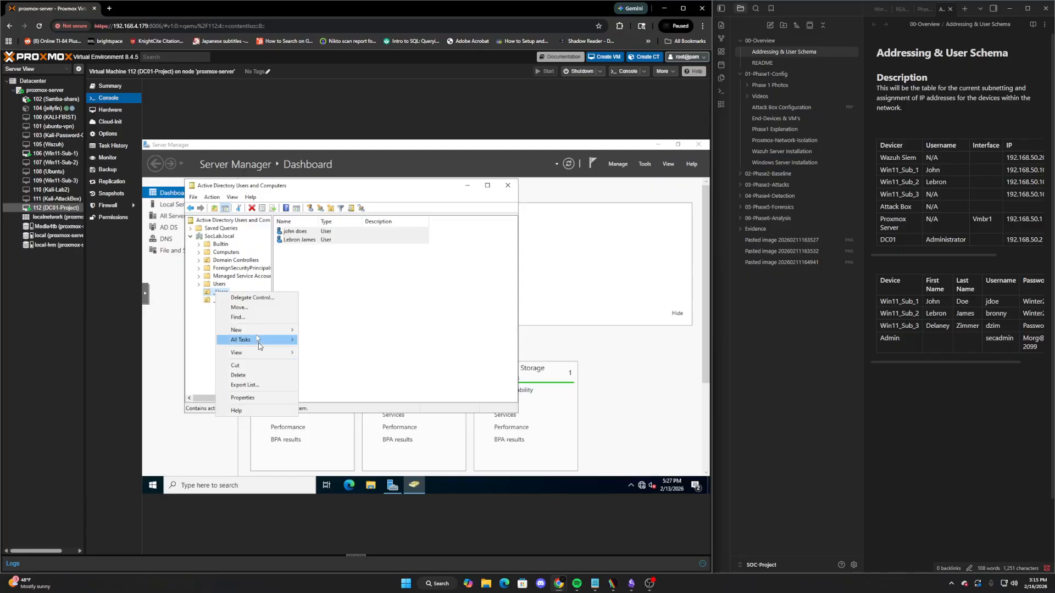
pyautogui.moveTo(264, 329)
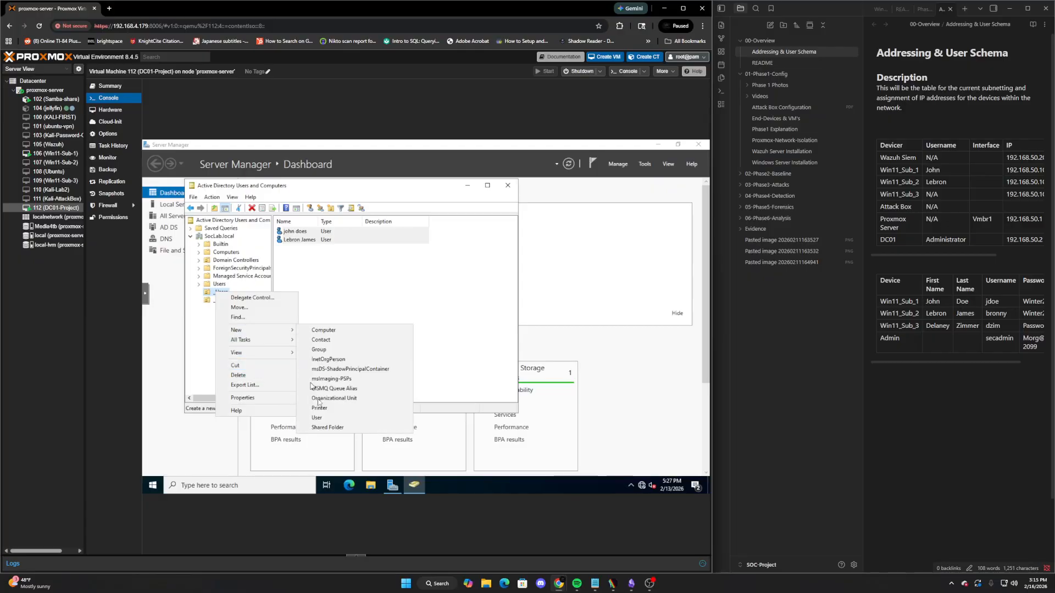
pyautogui.click(317, 418)
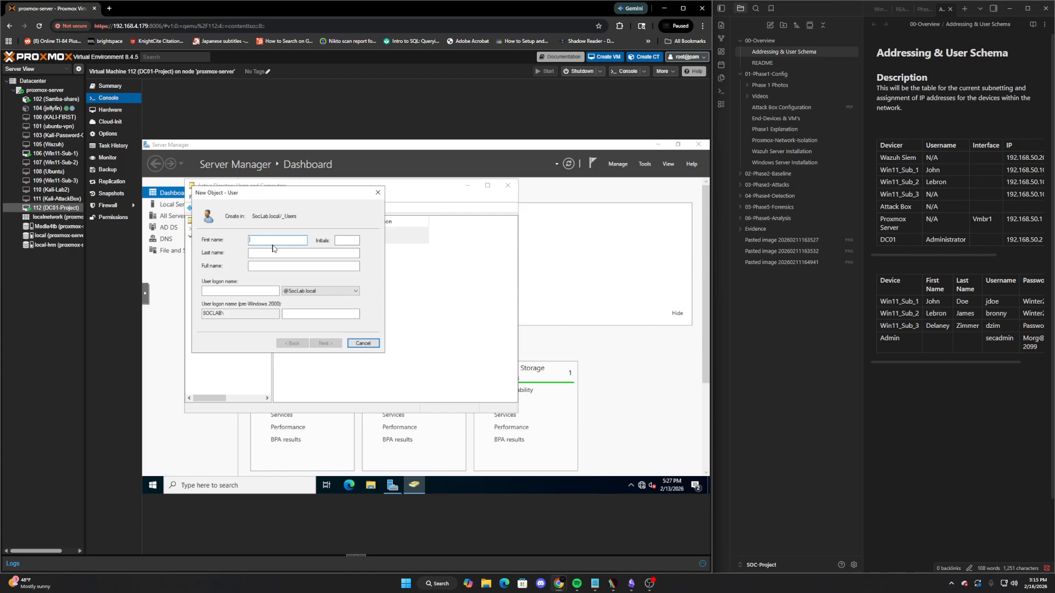
pyautogui.press('Tab')
pyautogui.press('Tab')
pyautogui.write('d')
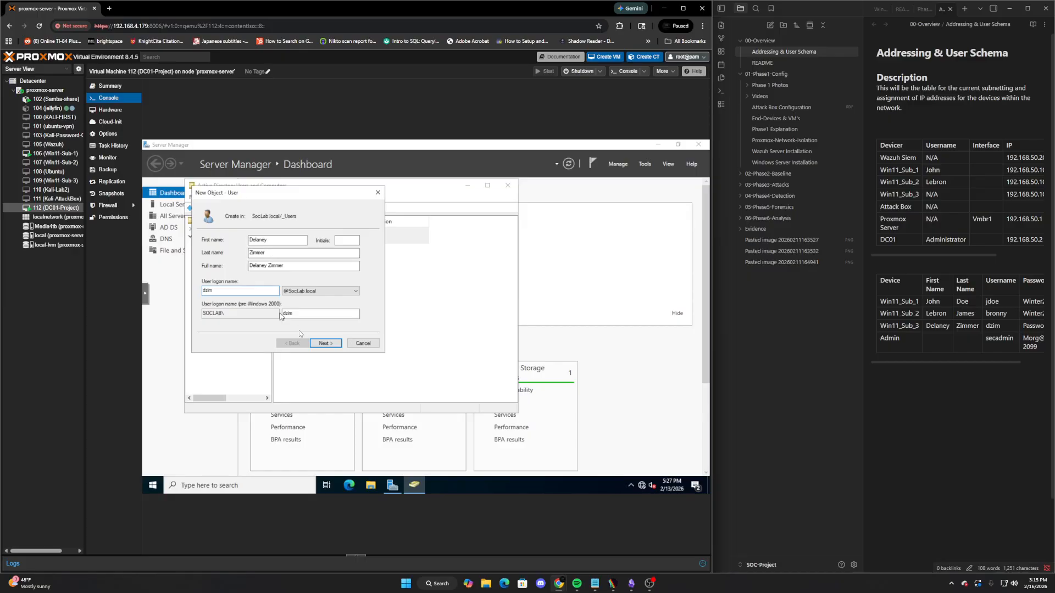
pyautogui.click(325, 343)
# Disable forced password change, enter and confirm the password, and finish the account
pyautogui.click(205, 269)
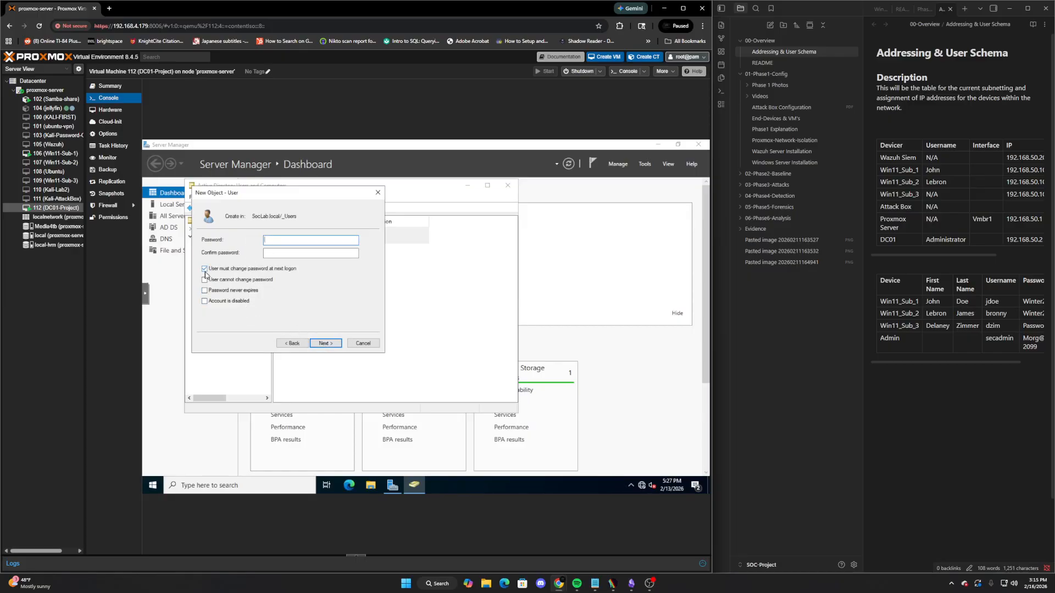
pyautogui.click(304, 241)
pyautogui.write('••••••')
pyautogui.press('Tab')
pyautogui.write('••••••••')
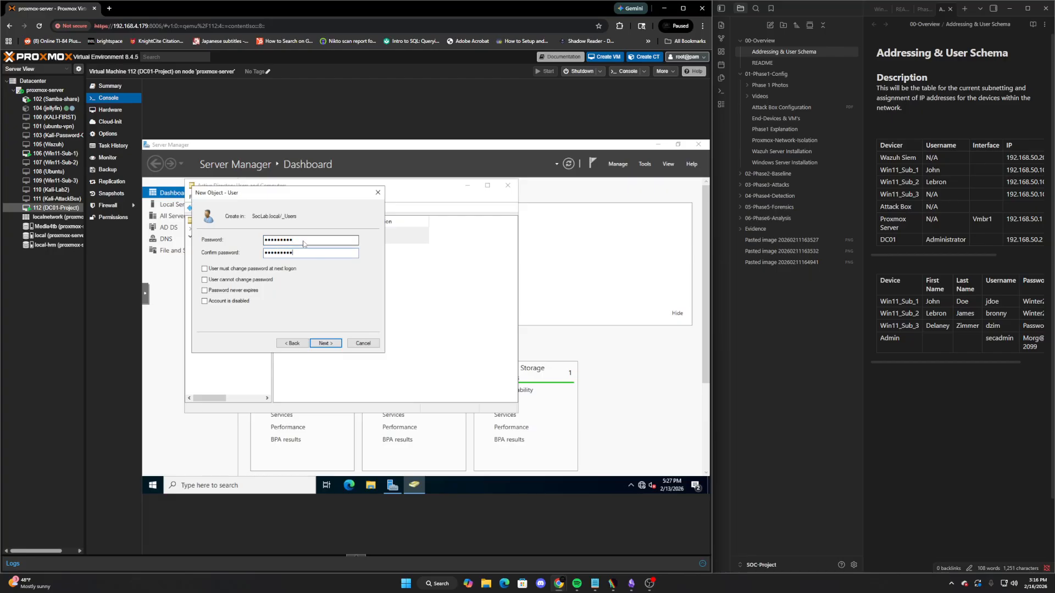
pyautogui.click(326, 344)
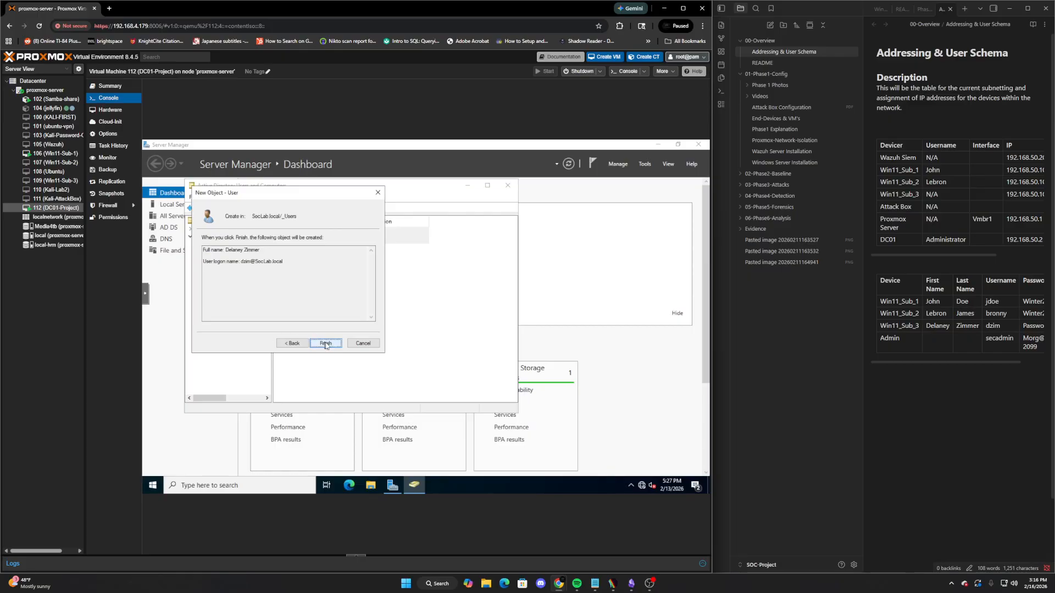
pyautogui.click(326, 344)
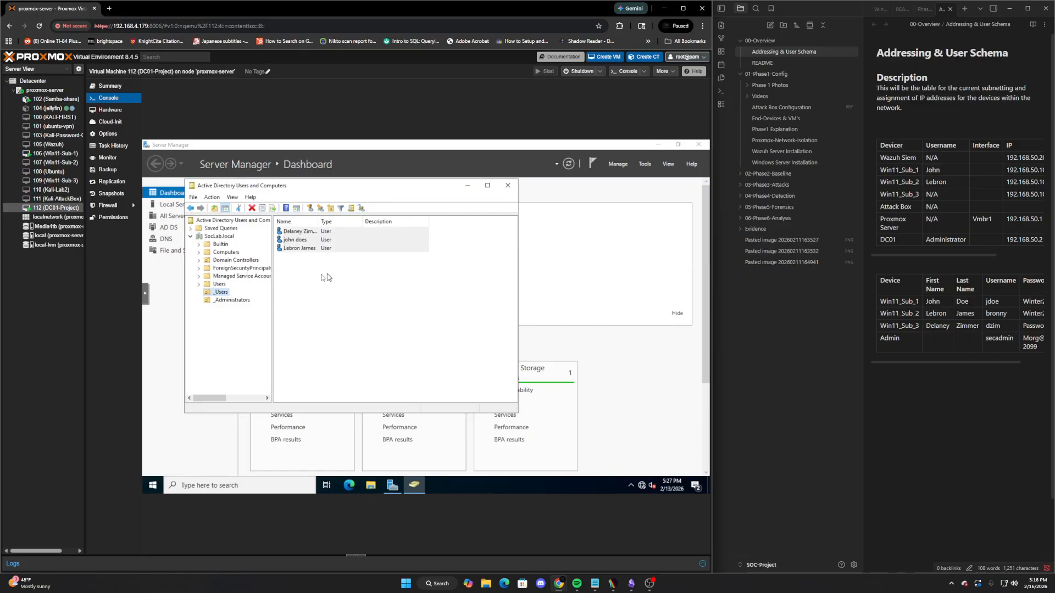
# Start a new user 'admin admin' in _Administrators with logon name secadmin
pyautogui.click(231, 300)
pyautogui.rightClick(230, 301)
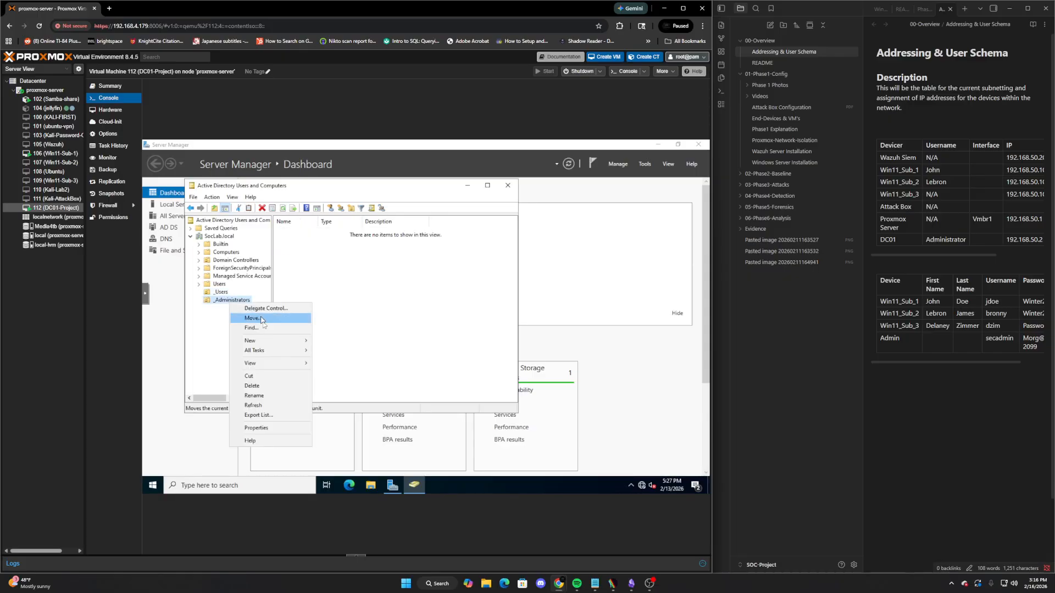
pyautogui.moveTo(264, 342)
pyautogui.click(345, 427)
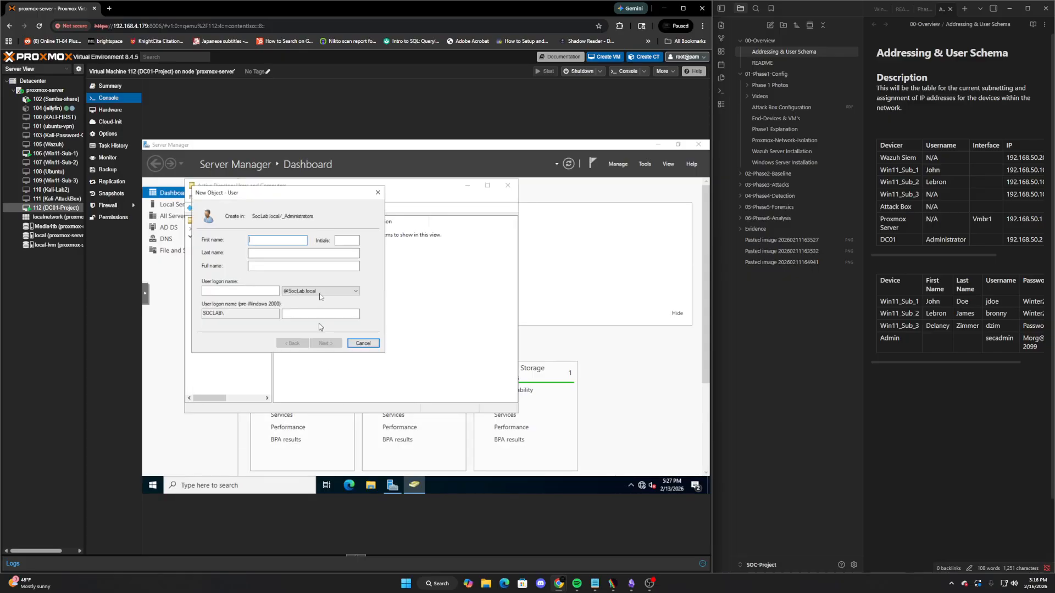
pyautogui.write('admin ')
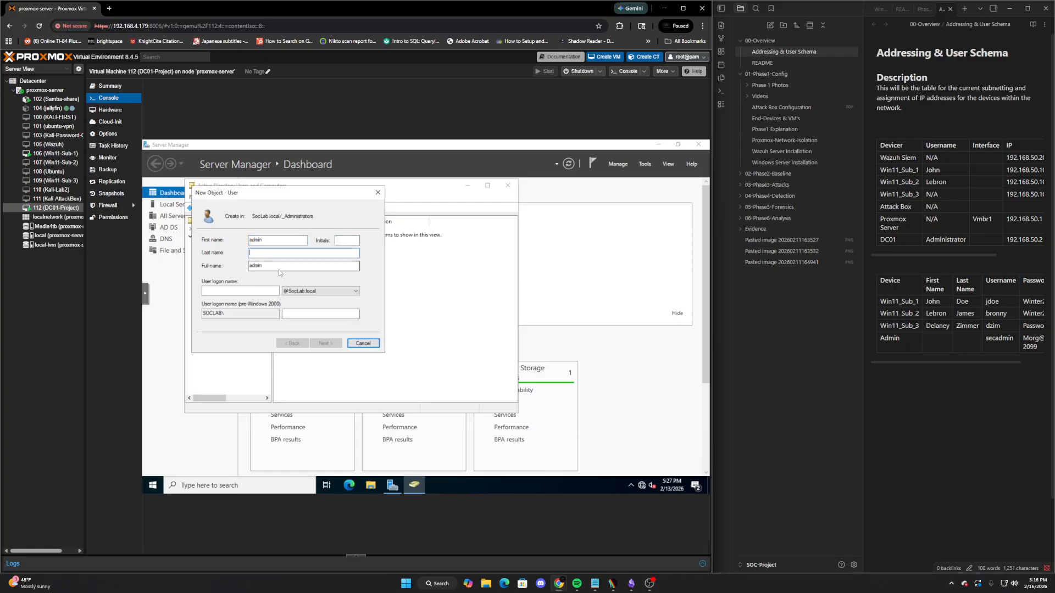
pyautogui.write('admin')
pyautogui.press('Tab')
pyautogui.press('Tab')
pyautogui.write('secadmin')
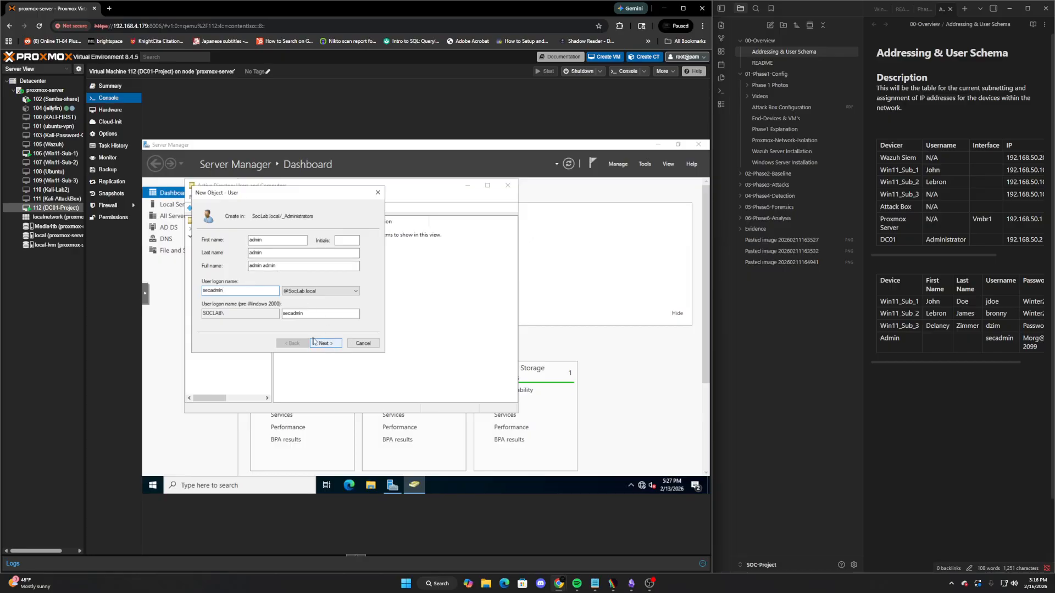
# Enter and confirm the admin password with no forced change at next logon
pyautogui.click(325, 343)
pyautogui.click(205, 269)
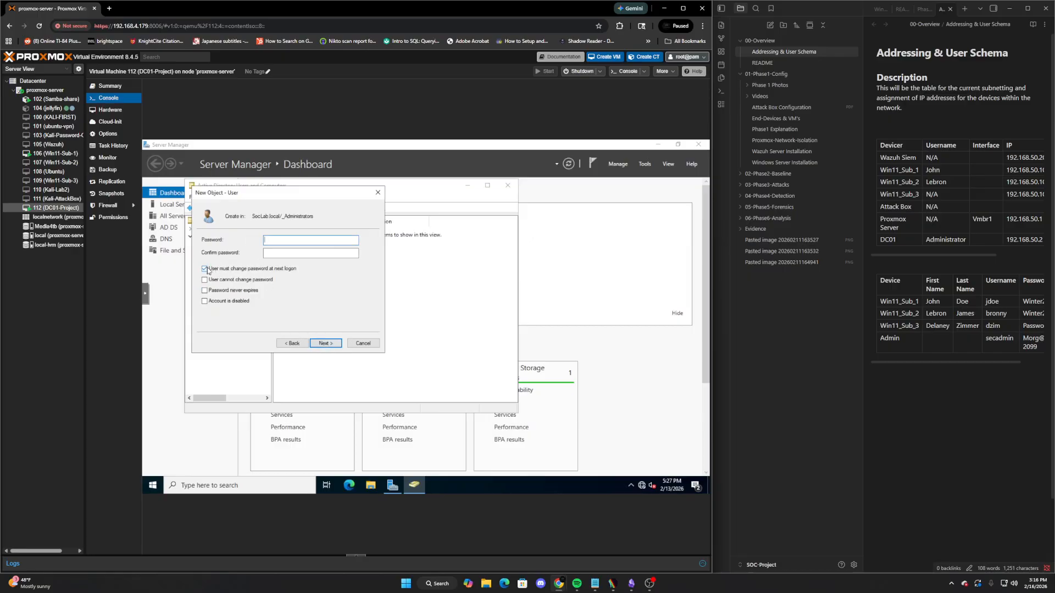
pyautogui.moveTo(863, 347); pyautogui.dragTo(812, 347)
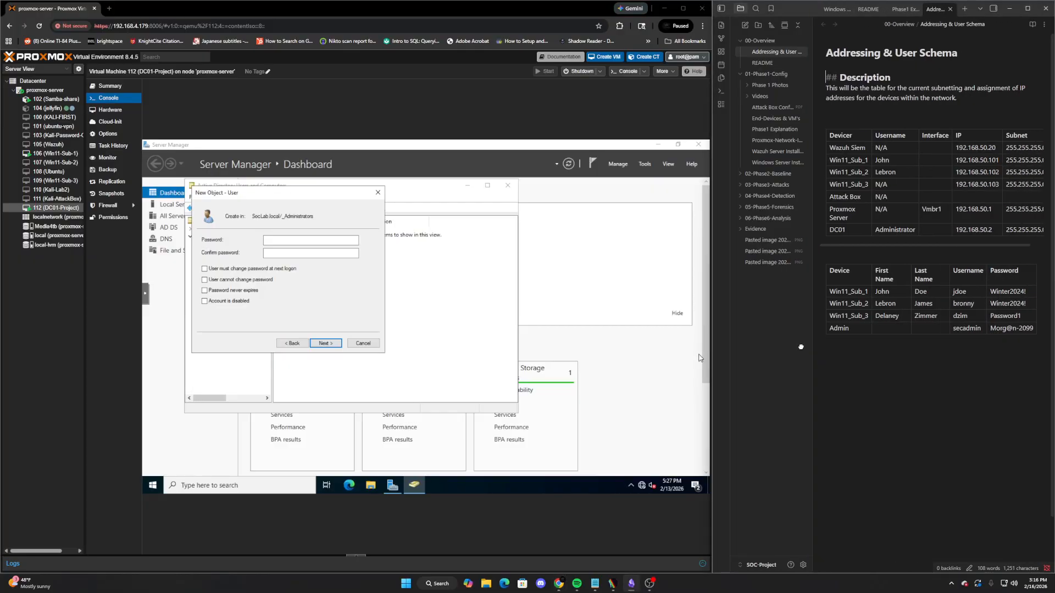
pyautogui.click(294, 240)
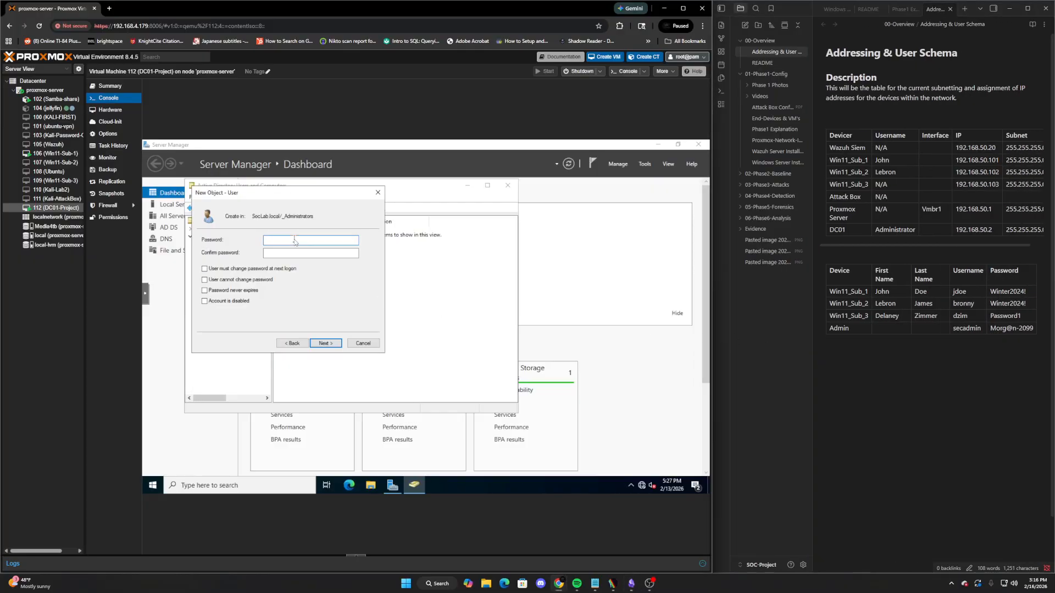
pyautogui.press('Tab')
pyautogui.click(326, 343)
# Finish the admin admin account and open its Member Of group picker
pyautogui.click(326, 343)
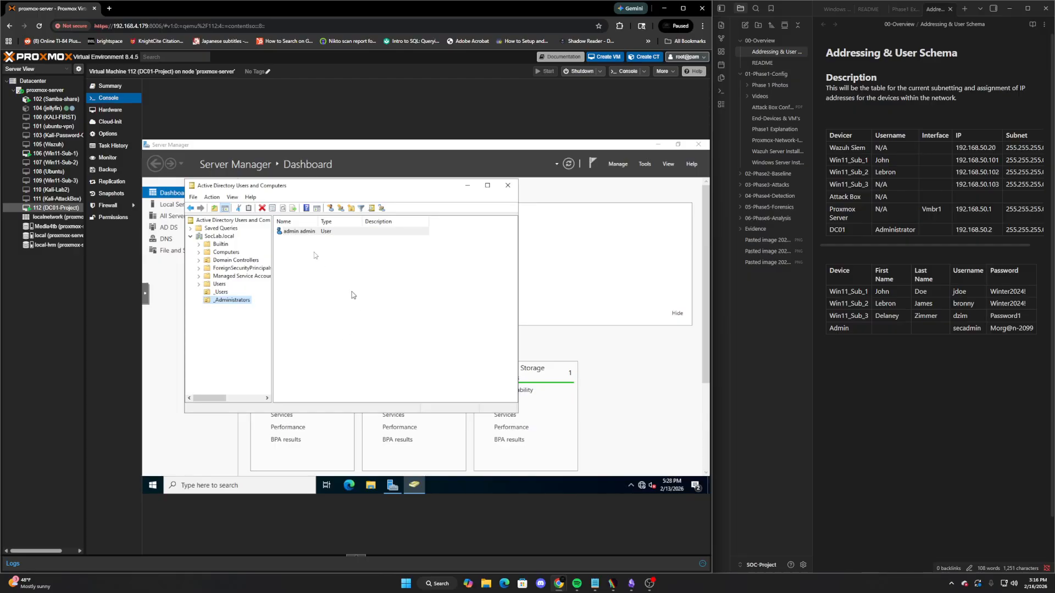
pyautogui.rightClick(291, 232)
pyautogui.click(324, 351)
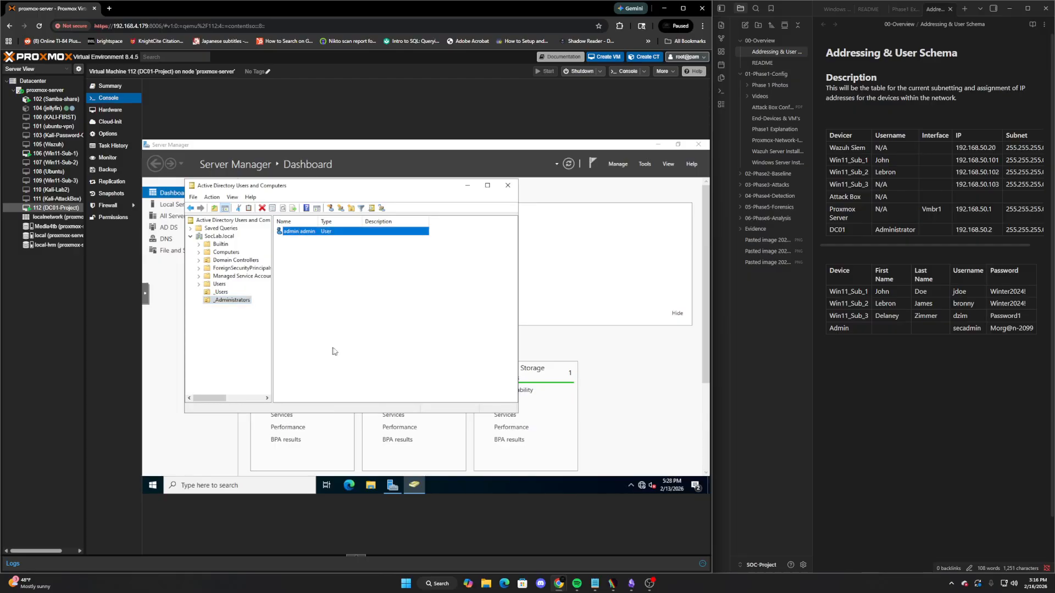
pyautogui.click(289, 199)
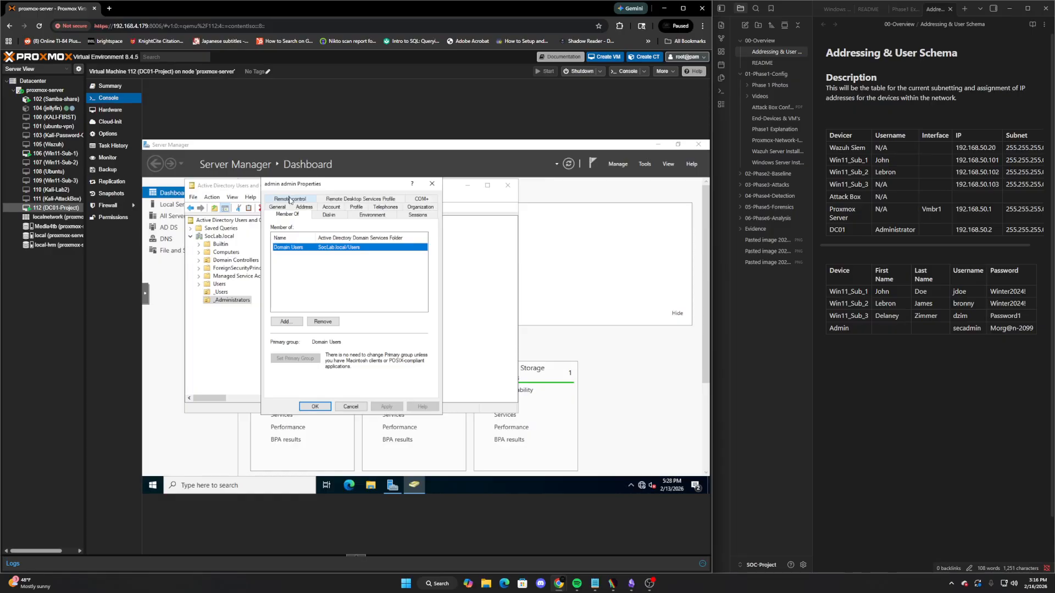
pyautogui.click(299, 325)
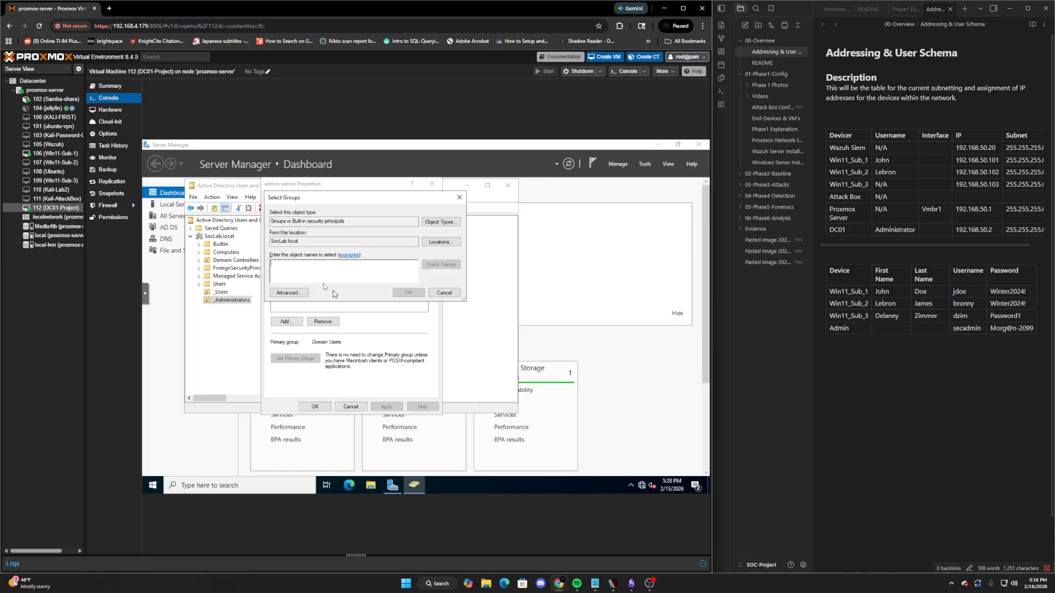
pyautogui.moveTo(343, 201); pyautogui.dragTo(498, 244)
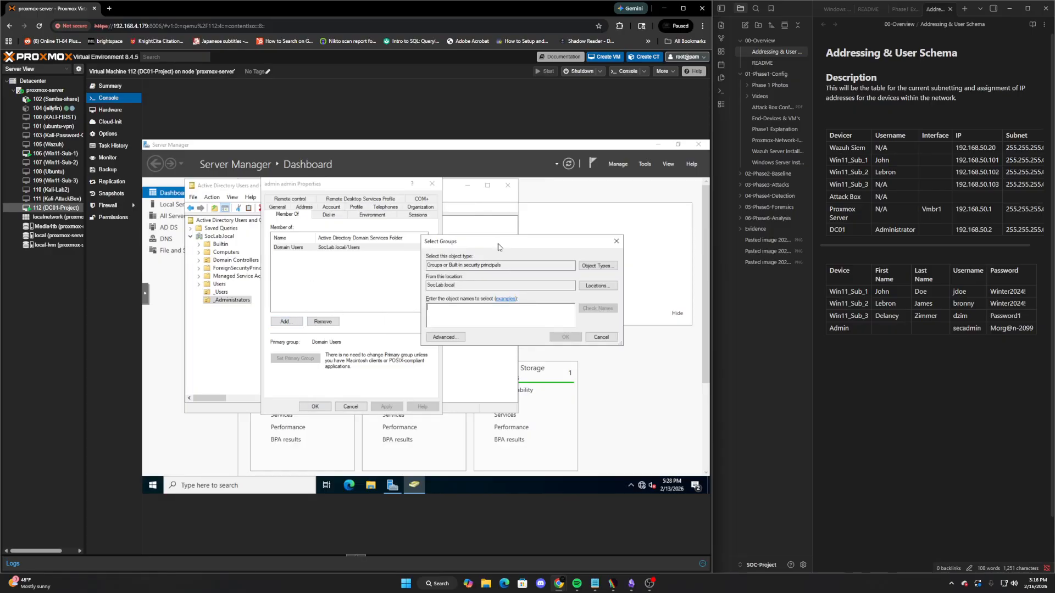
# Add admin admin to the Domain Admins group and apply the change
pyautogui.write('Domain Adm')
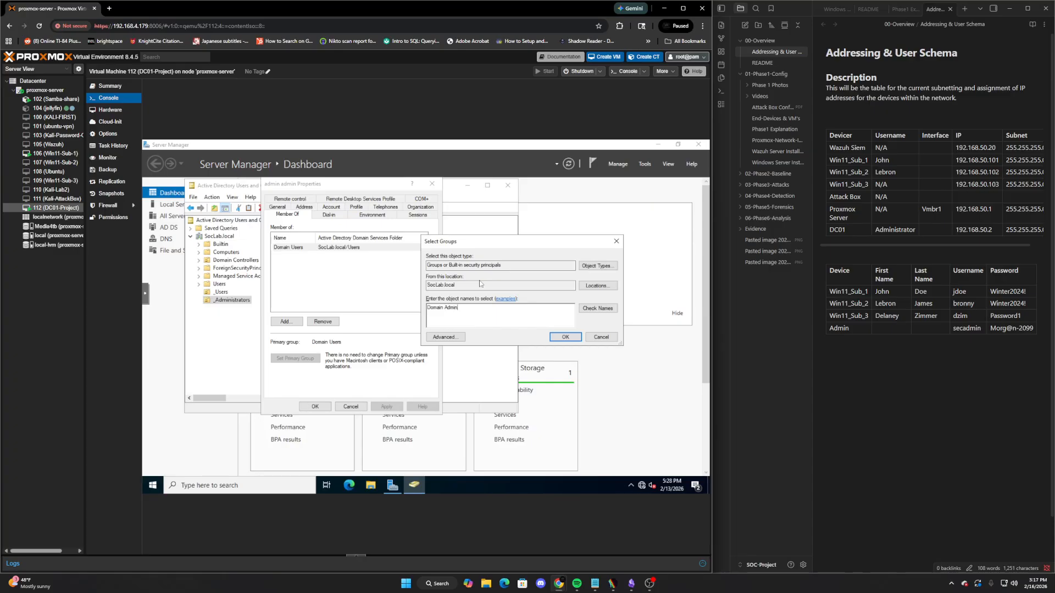
pyautogui.write('in')
pyautogui.click(597, 308)
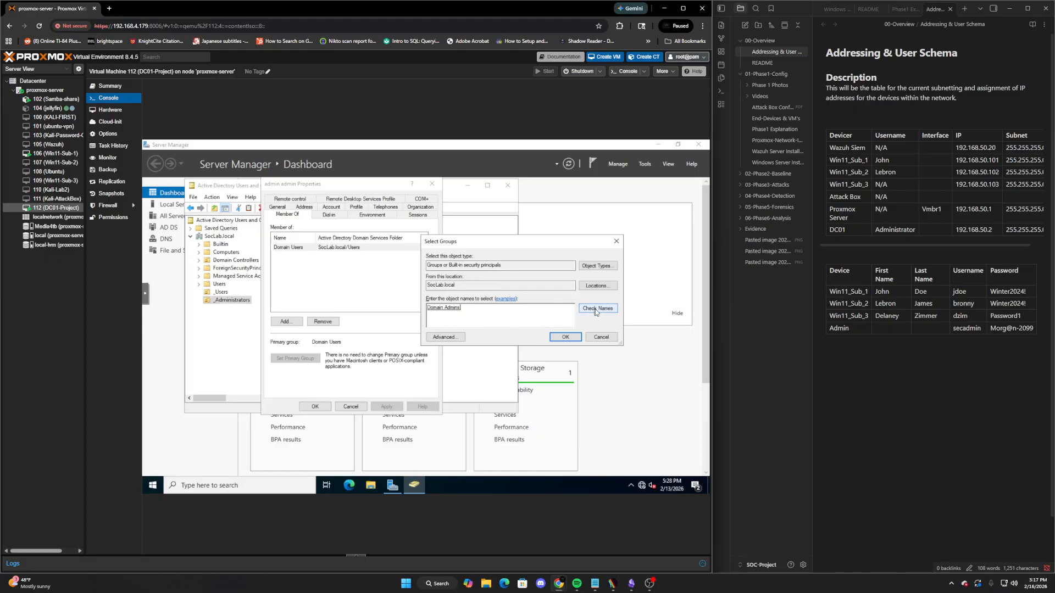
pyautogui.click(565, 337)
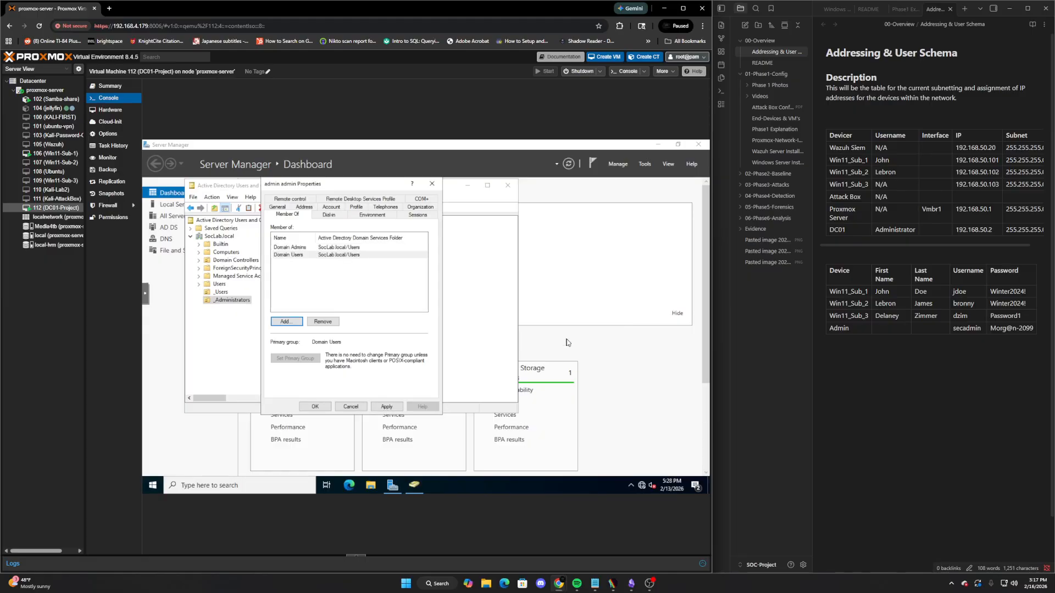
pyautogui.click(307, 257)
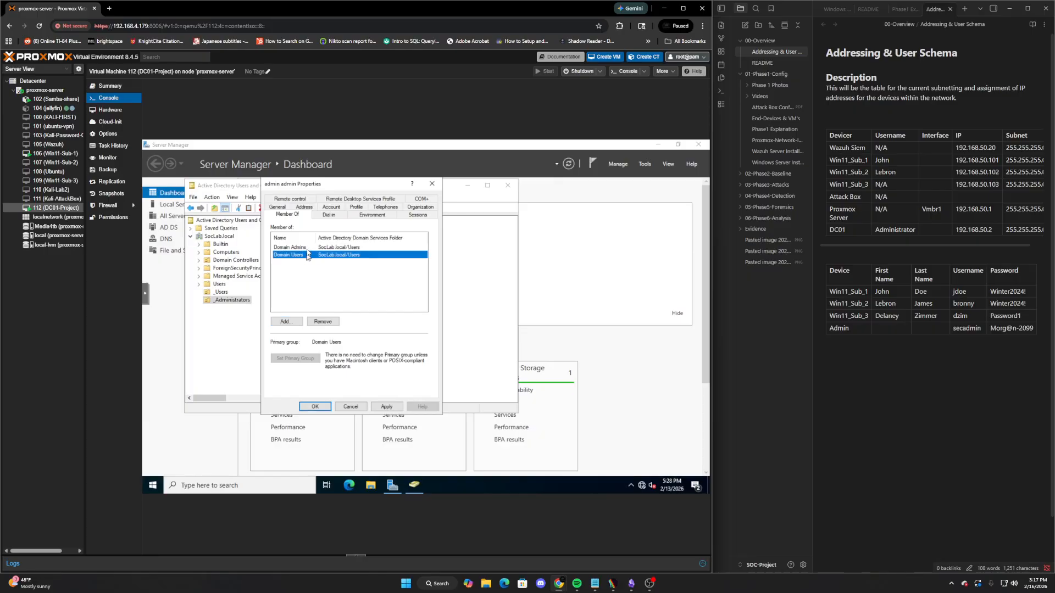
pyautogui.click(307, 249)
pyautogui.click(386, 407)
pyautogui.press('Return')
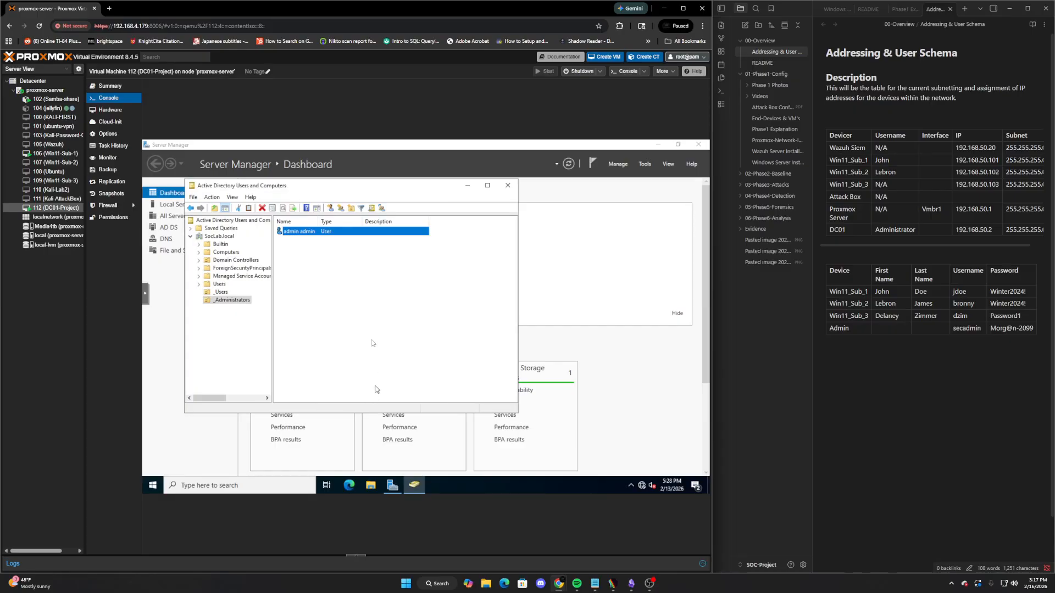
pyautogui.click(336, 275)
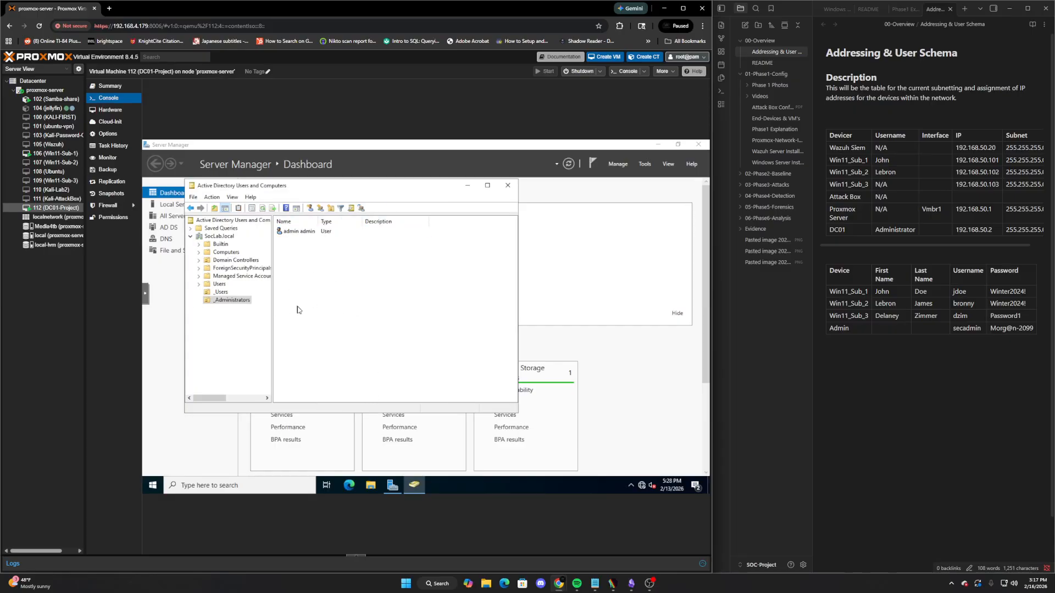
# Close Active Directory Users and Computers and the Command Prompt on Win11-Sub-1
pyautogui.click(506, 186)
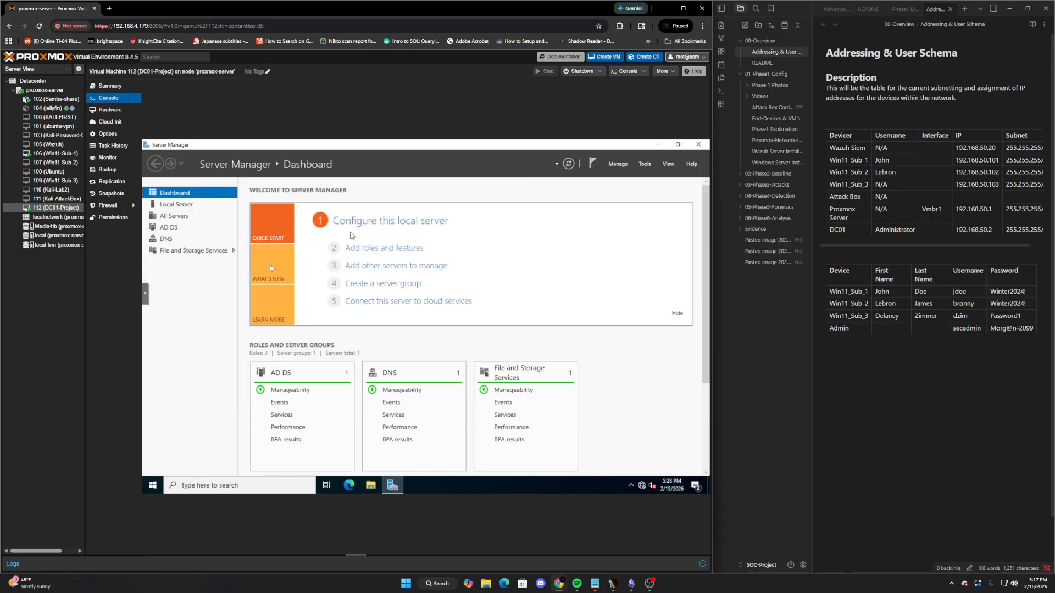
pyautogui.click(60, 156)
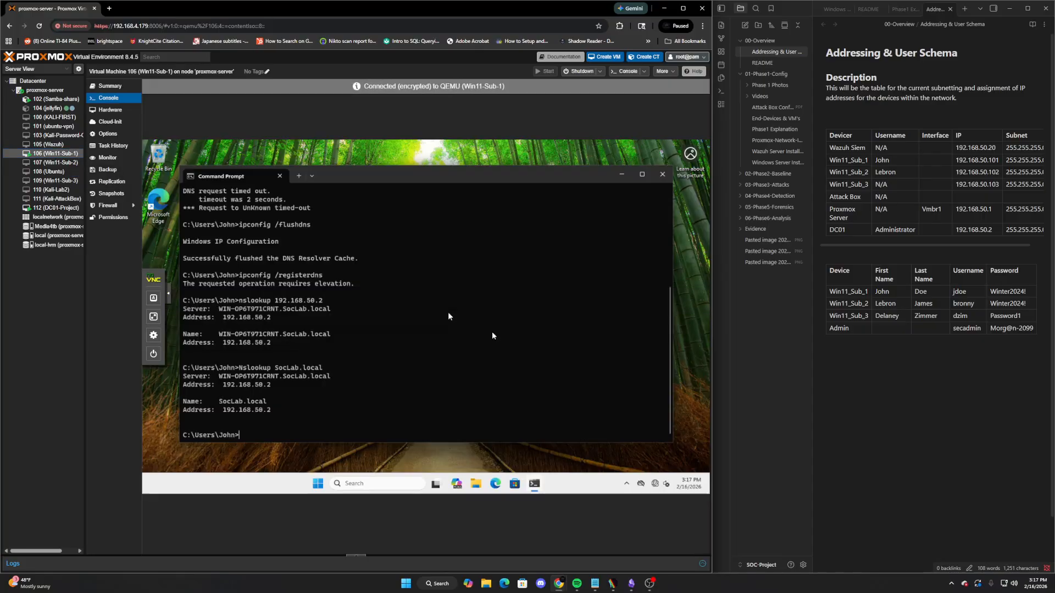
pyautogui.click(663, 174)
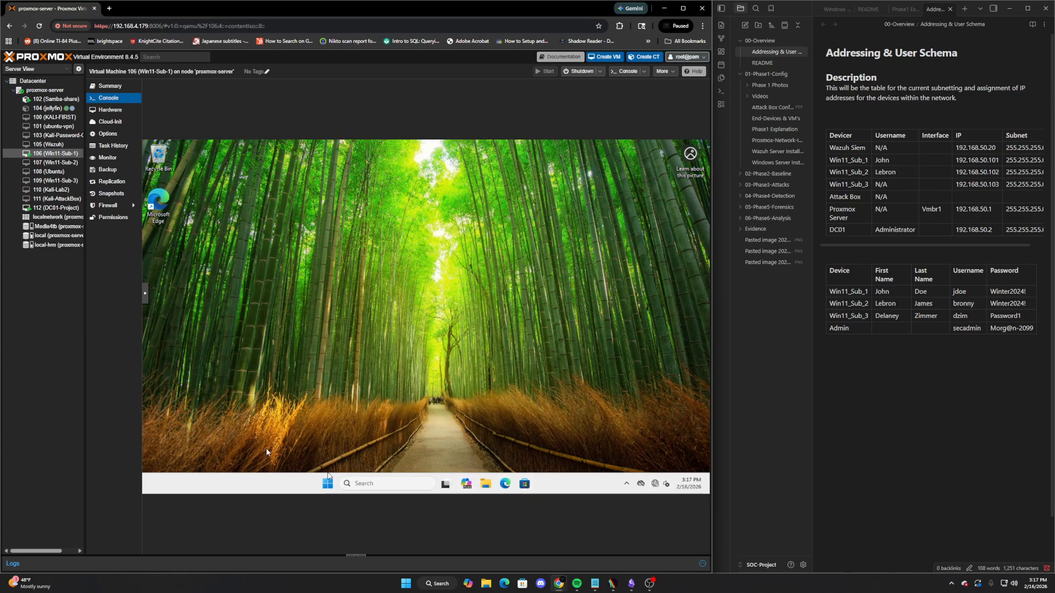
# Confirm the Ethernet adapter's IPv4 is static 192.168.50.101 with DNS 192.168.50.2
pyautogui.click(409, 486)
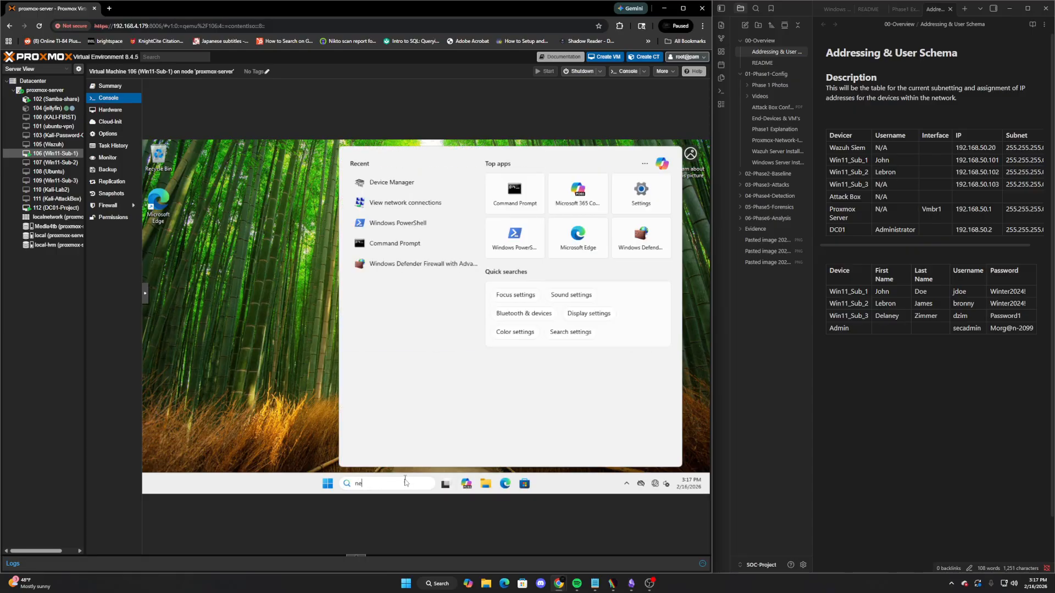
pyautogui.write('netwo')
pyautogui.click(424, 206)
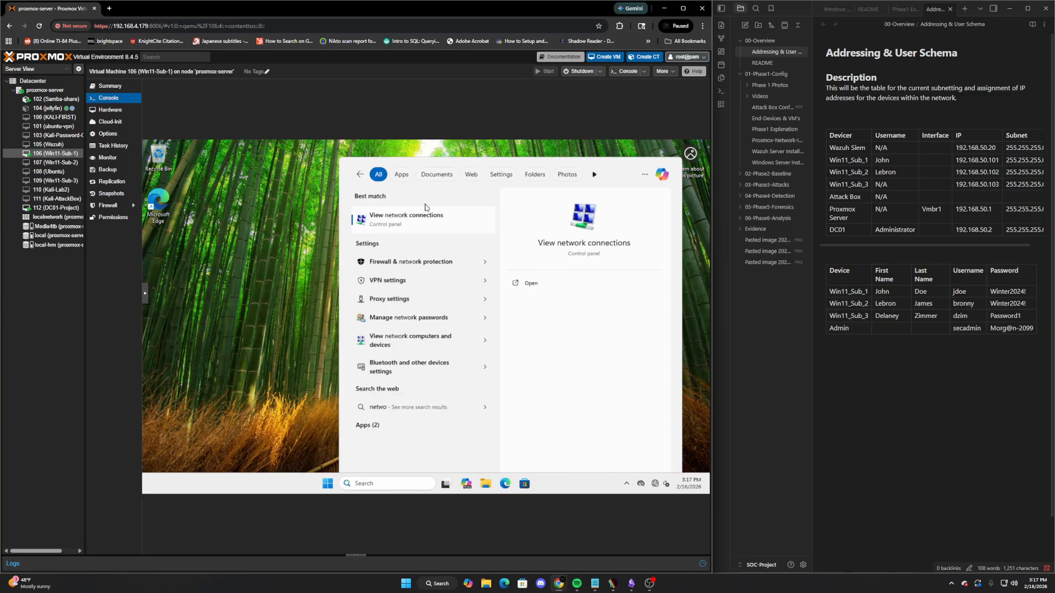
pyautogui.doubleClick(301, 243)
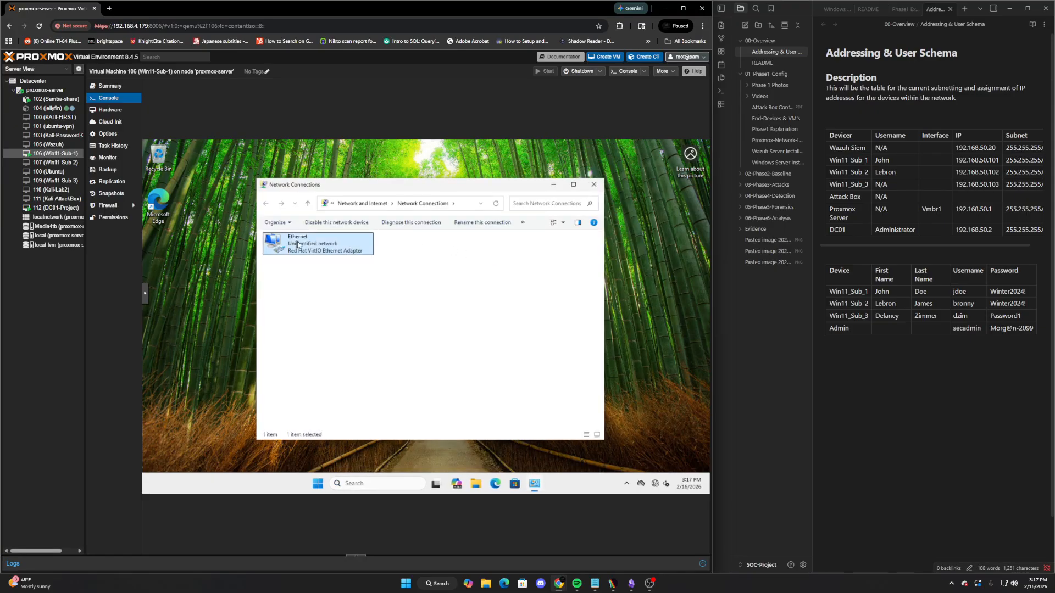
pyautogui.click(380, 384)
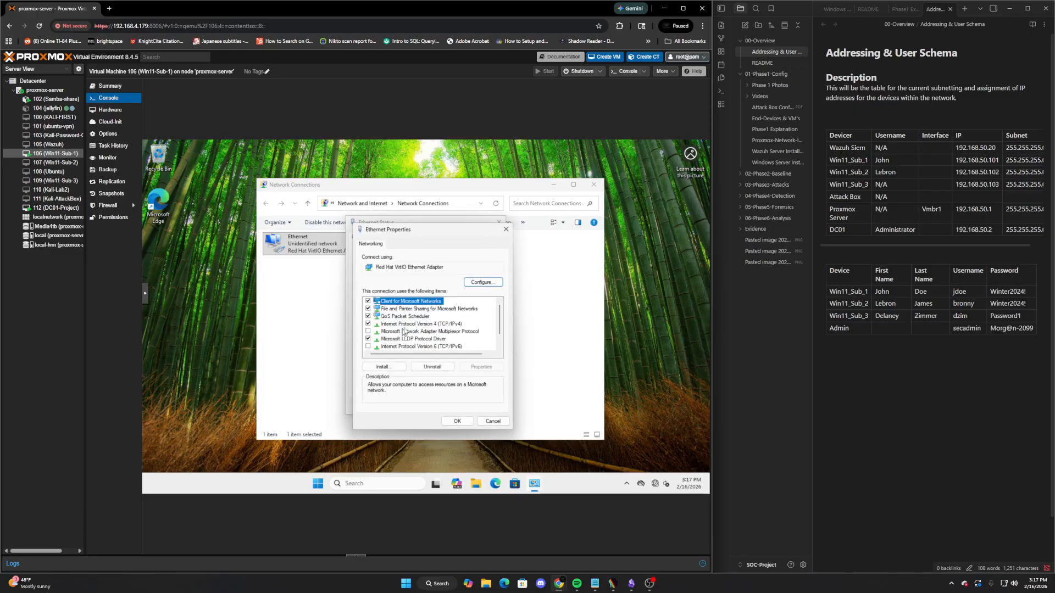
pyautogui.doubleClick(406, 325)
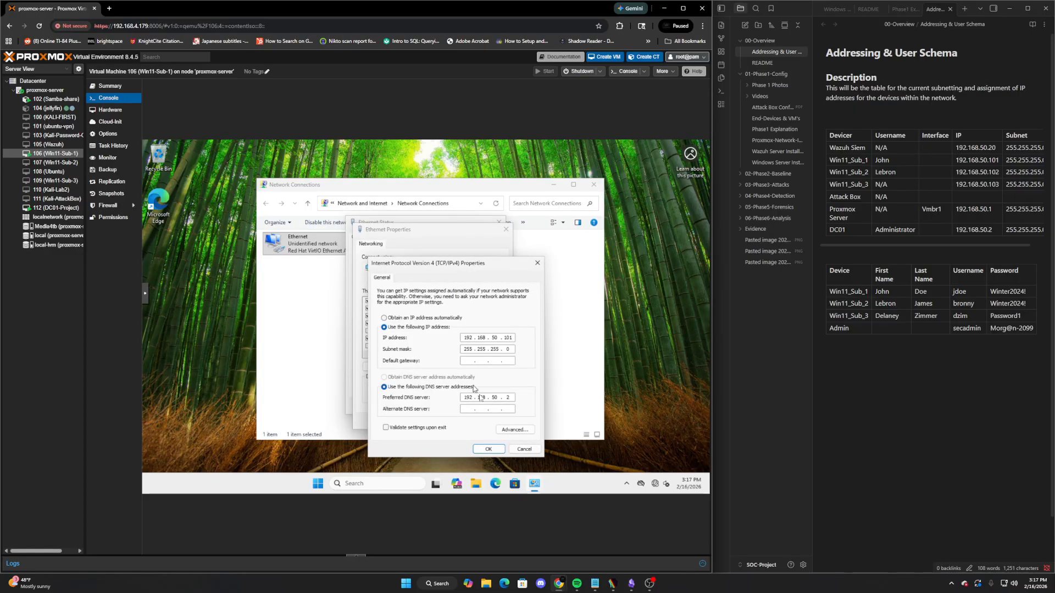
pyautogui.click(488, 449)
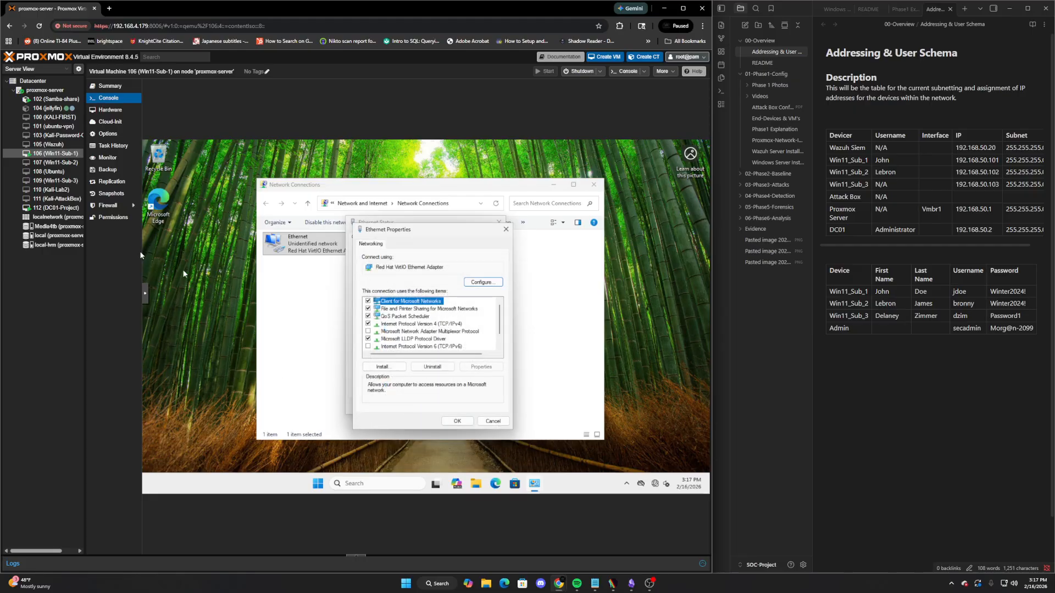
# Search Win11-Sub-1 for cmd after a brief look at DC01-Project
pyautogui.click(54, 208)
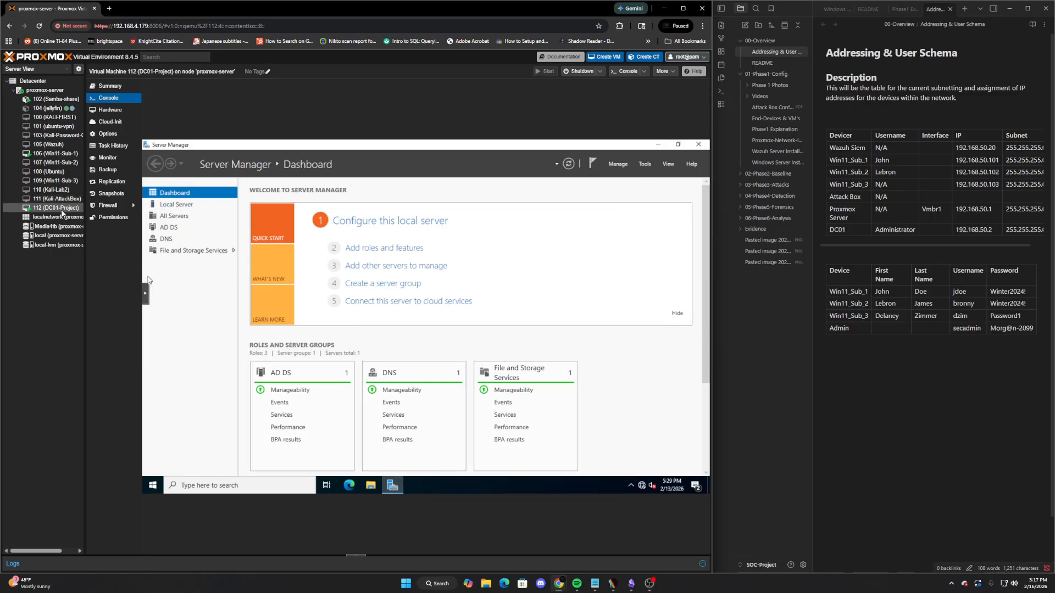
pyautogui.click(41, 154)
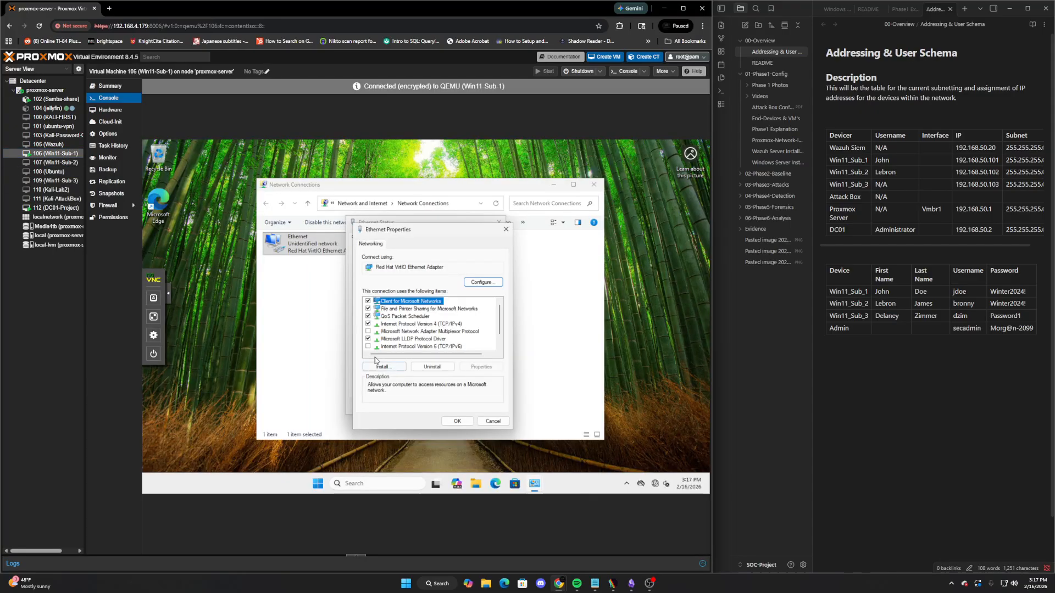
pyautogui.click(361, 481)
pyautogui.write('cmd')
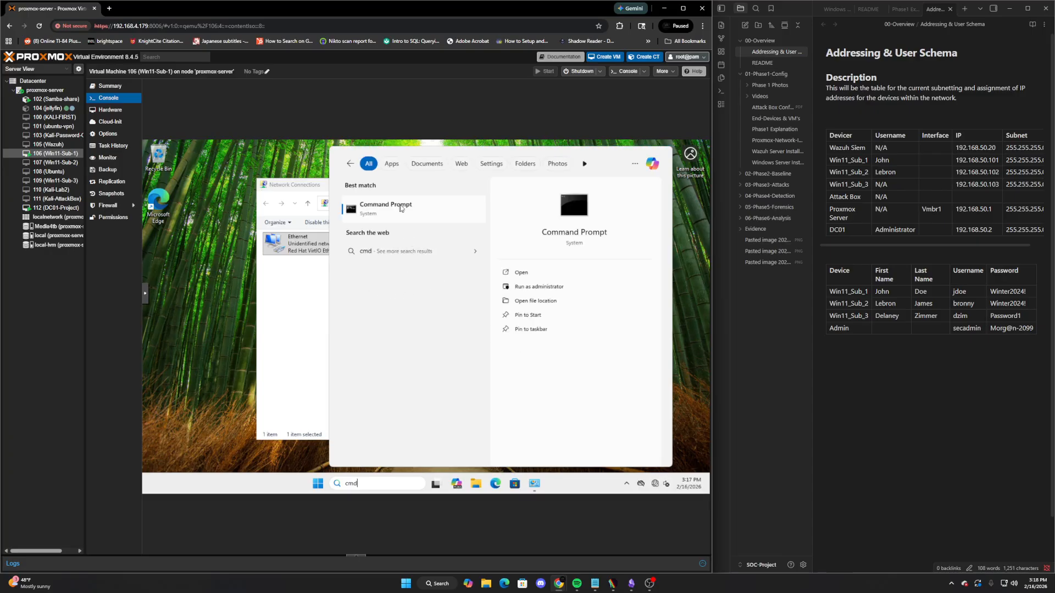
# Ping the domain controller at 192.168.50.2 from Command Prompt, then stop it
pyautogui.press('Escape')
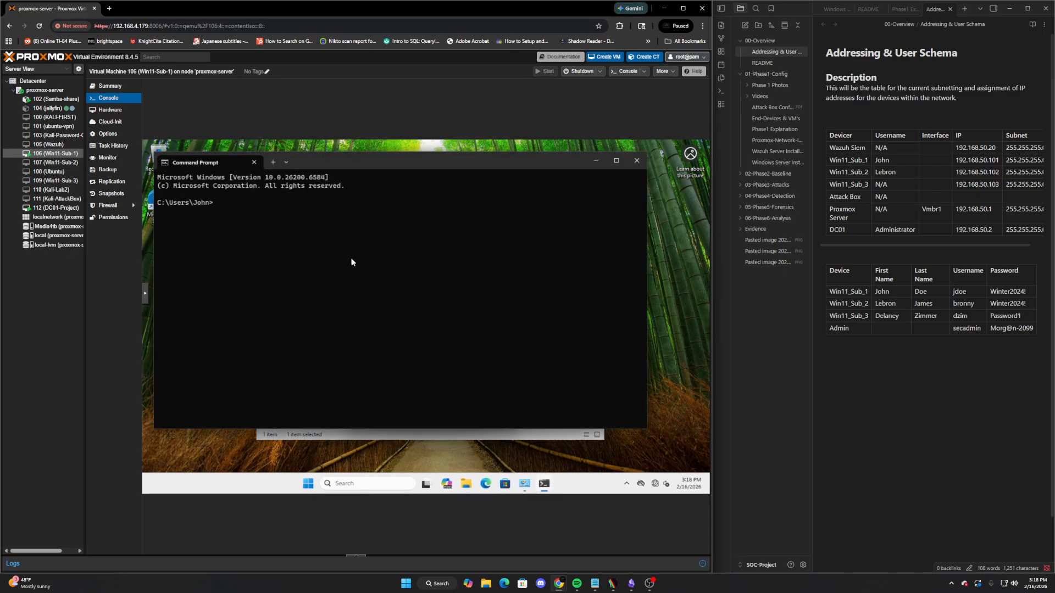
pyautogui.write('ping 192.168.')
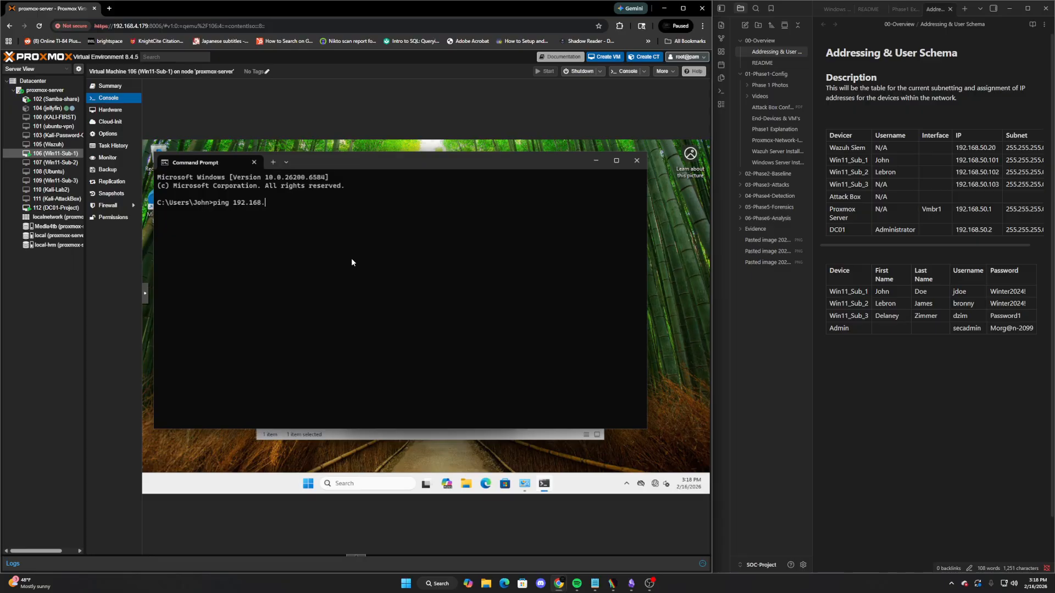
pyautogui.write('50.2')
pyautogui.press('Return')
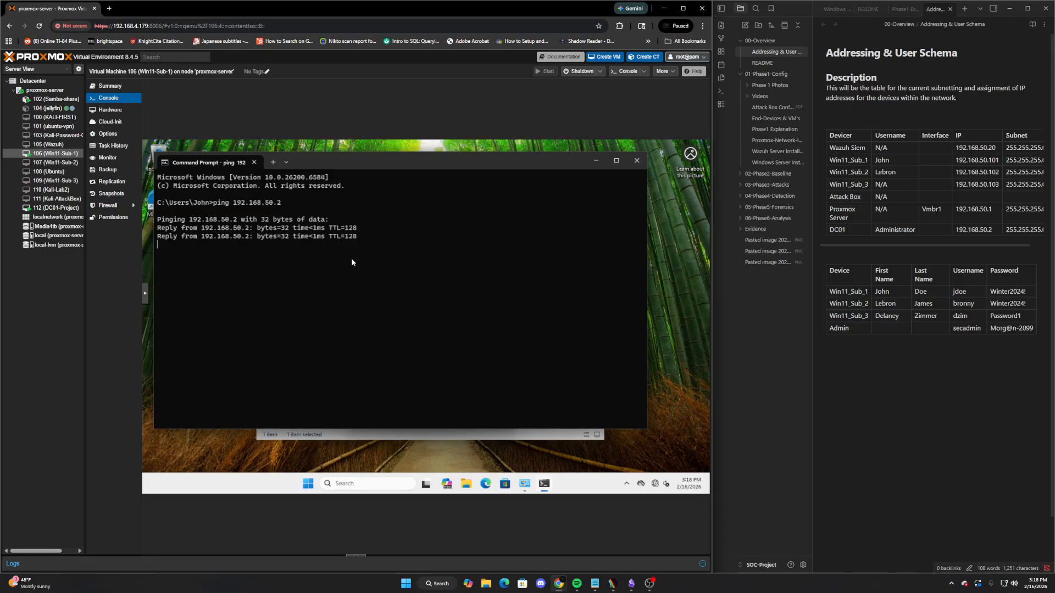
pyautogui.hotkey('ctrl', 'c')
# Run nslookup 192.168.50.2, then switch the console to DC01-Project
pyautogui.write('nslookup')
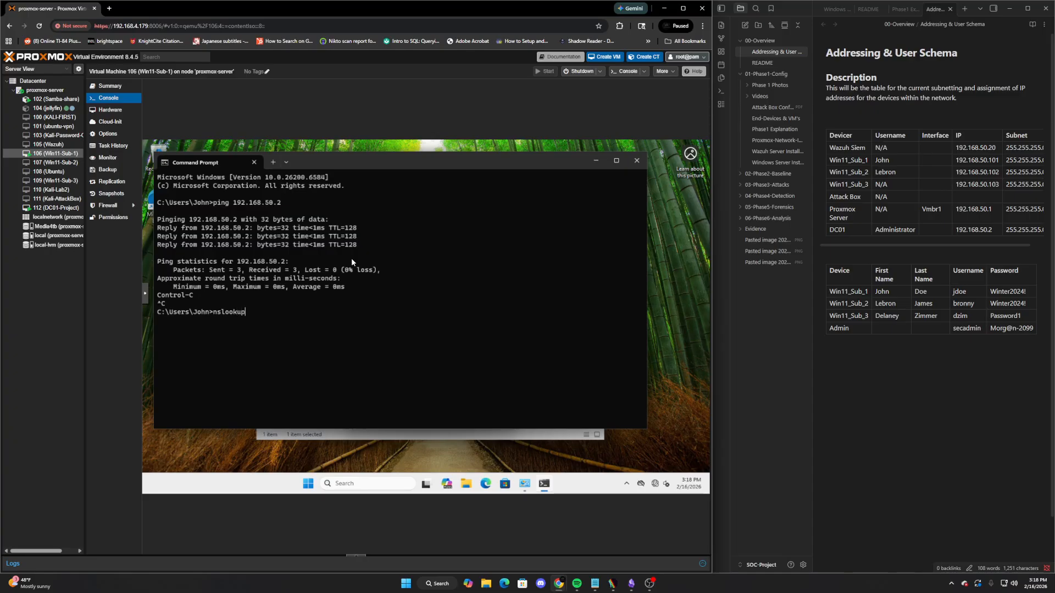
pyautogui.write(' 192.168.50.2')
pyautogui.press('Return')
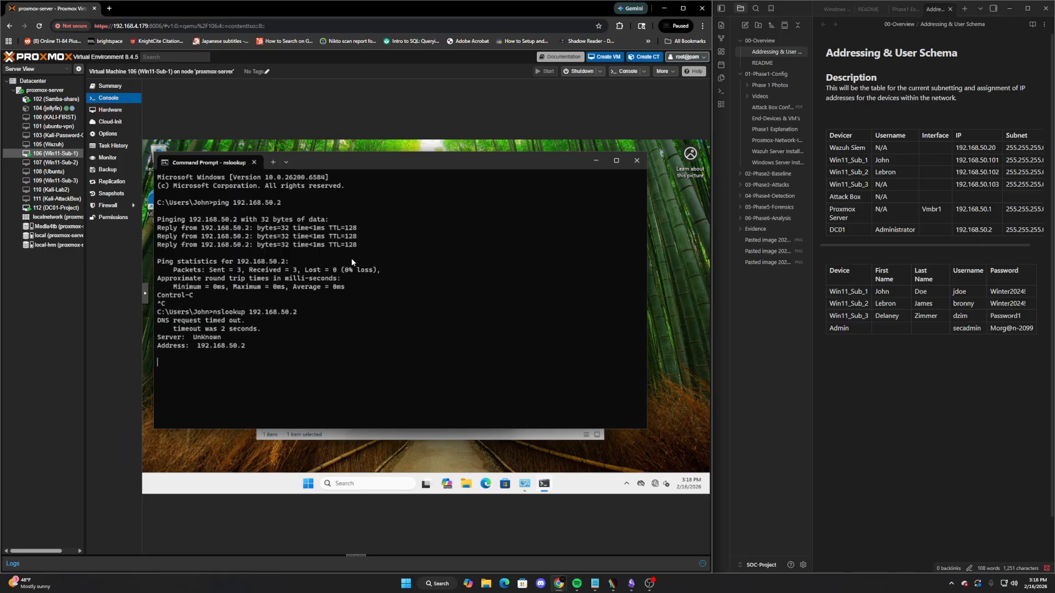
pyautogui.click(50, 208)
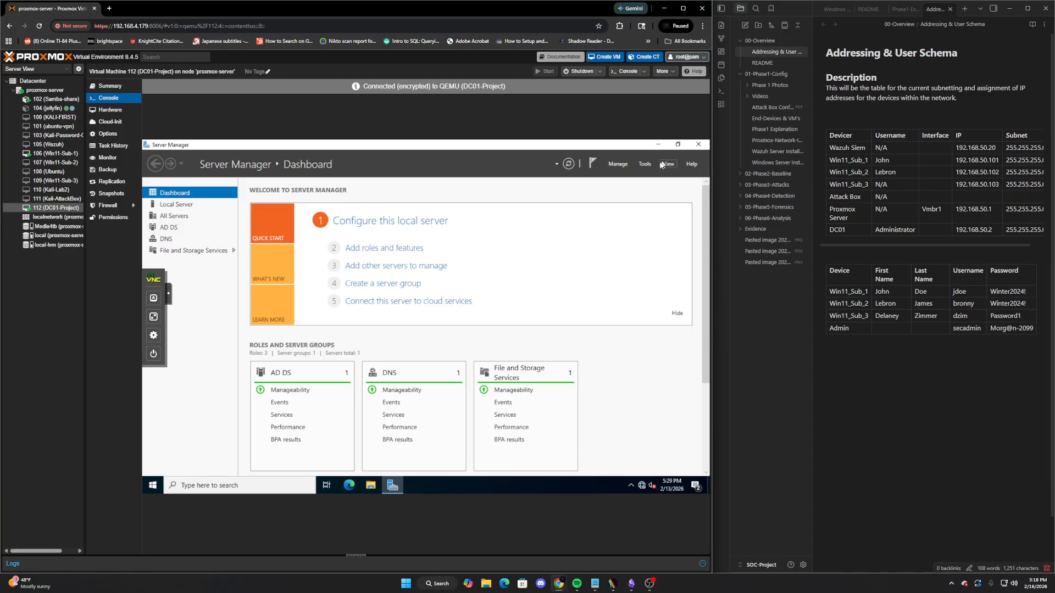
# Open DNS Manager on DC01 and expand Reverse Lookup Zones
pyautogui.click(643, 164)
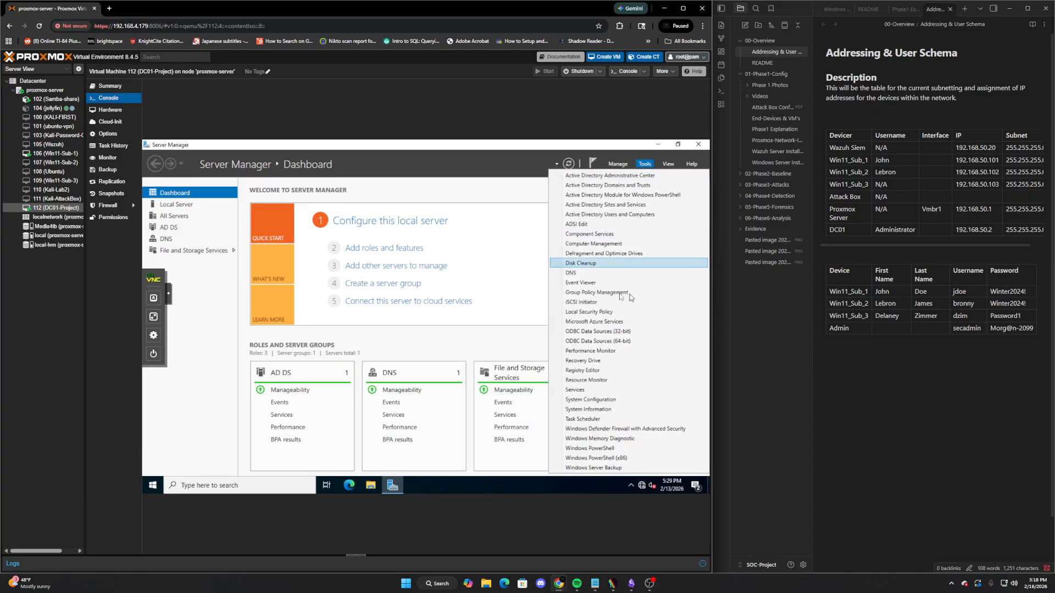
pyautogui.click(574, 273)
pyautogui.doubleClick(191, 211)
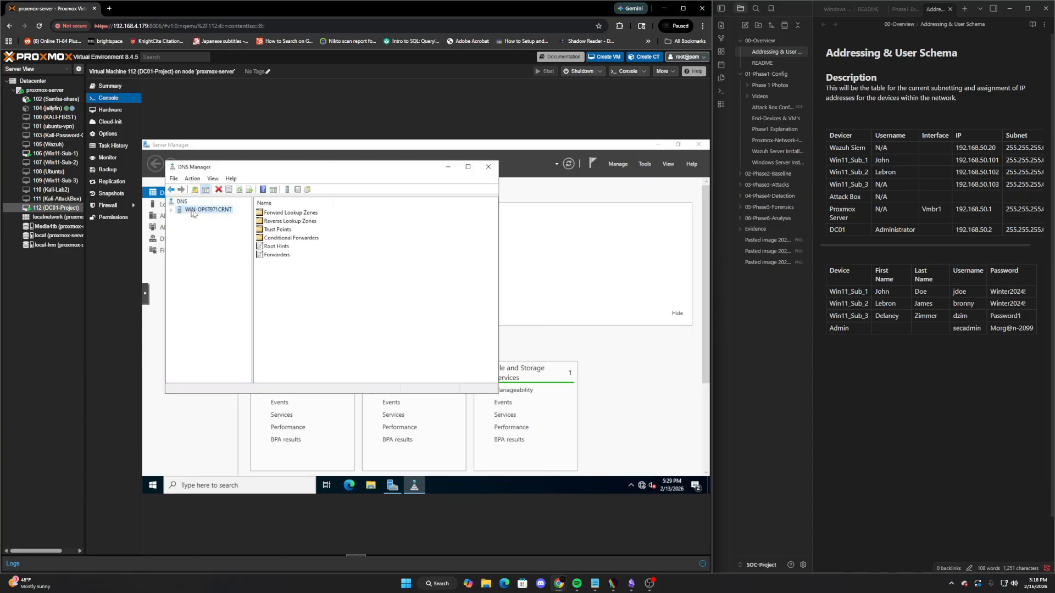
pyautogui.doubleClick(294, 226)
# Create an AD-integrated IPv4 reverse lookup zone for network 192.168.50 with secure updates
pyautogui.click(263, 190)
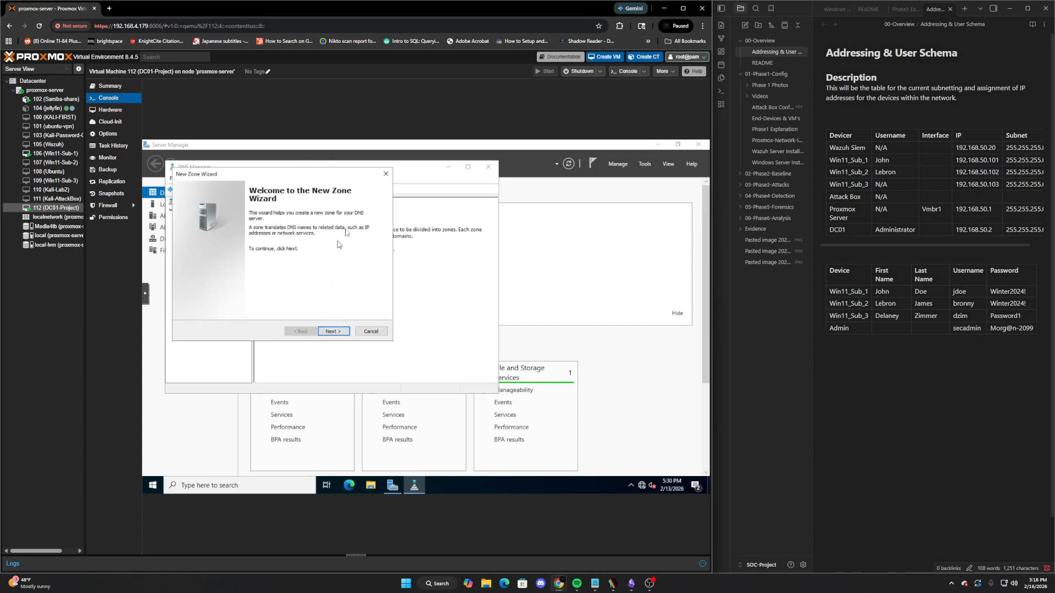
pyautogui.click(385, 173)
pyautogui.click(264, 190)
pyautogui.click(333, 332)
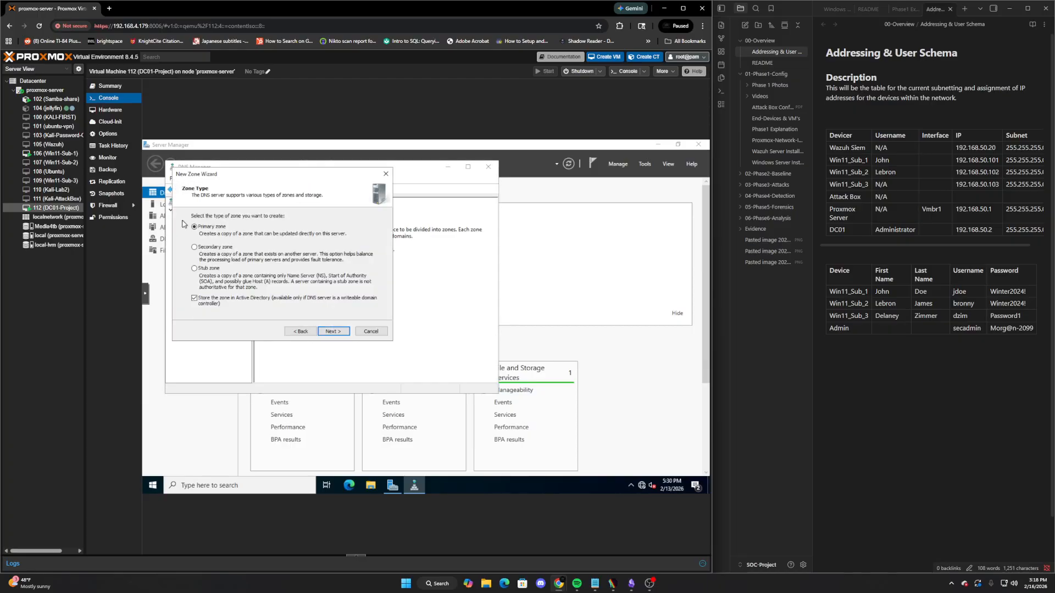
pyautogui.click(333, 333)
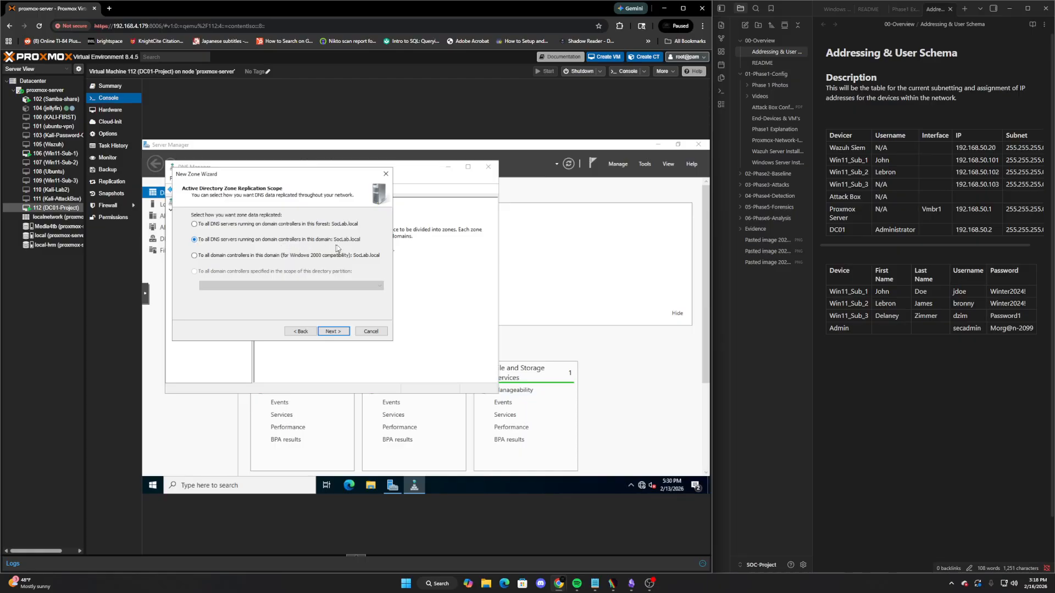
pyautogui.click(336, 331)
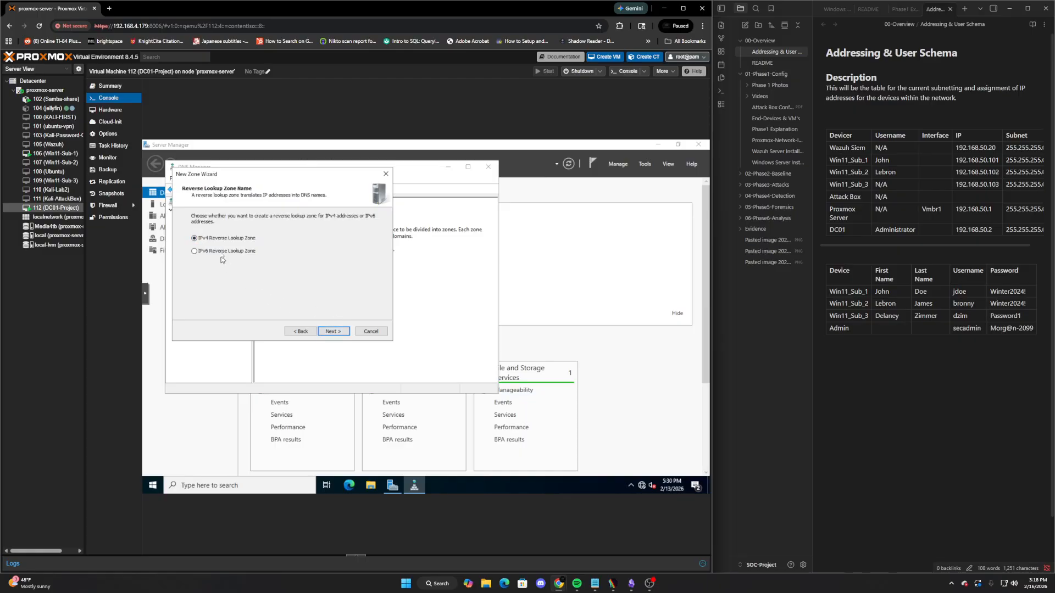
pyautogui.click(336, 332)
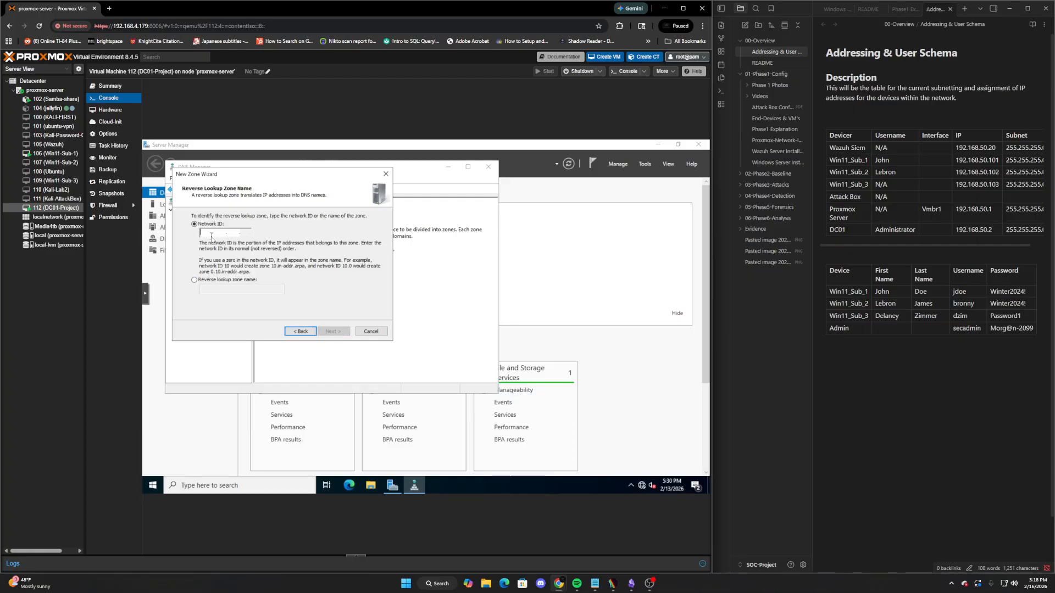
pyautogui.write('192.168.50 .')
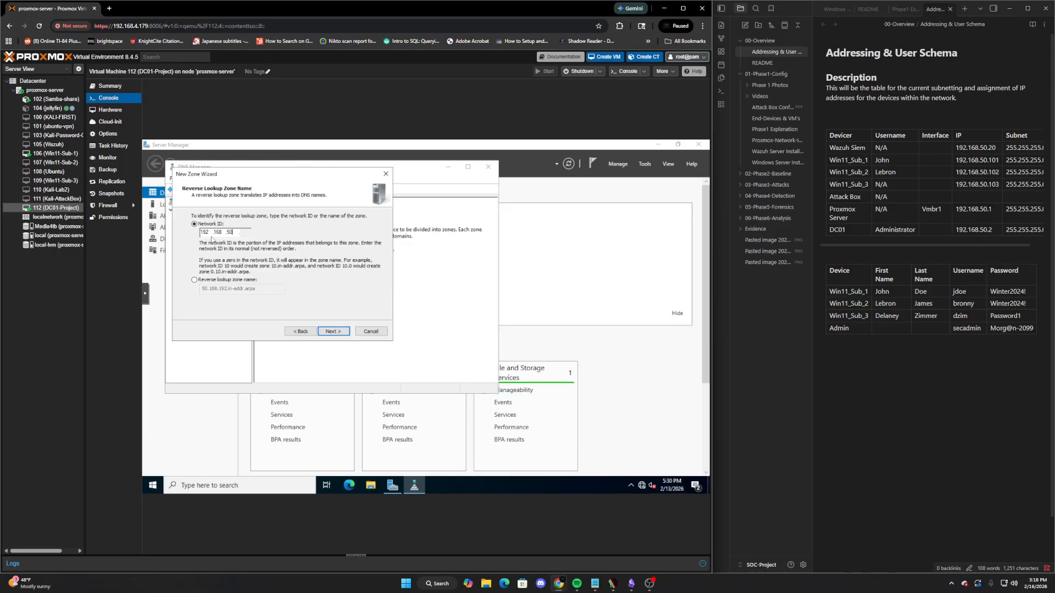
pyautogui.click(332, 332)
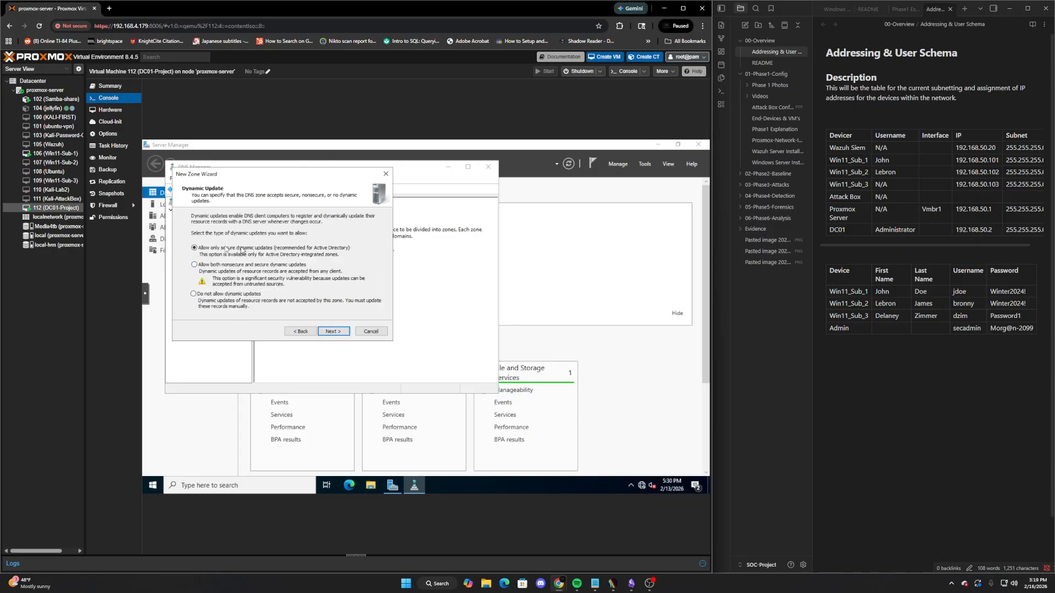
pyautogui.click(330, 332)
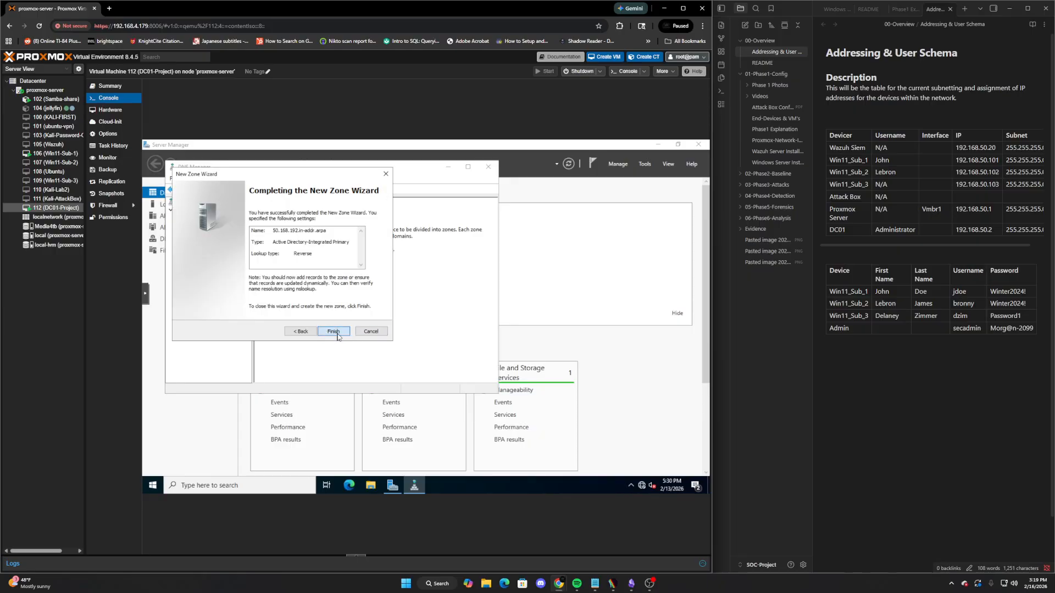
pyautogui.click(332, 332)
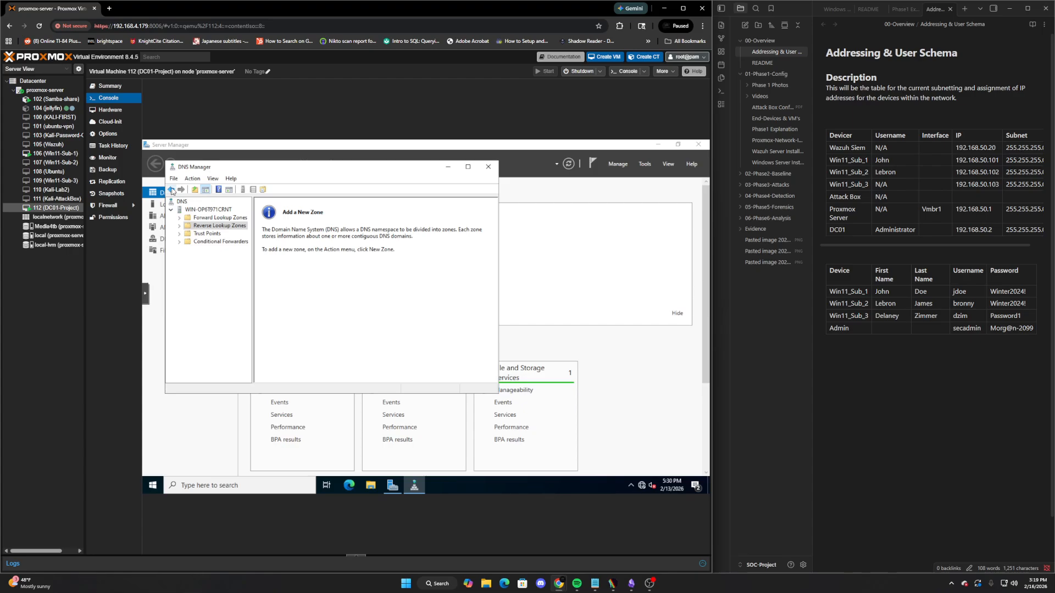
# Check the new 50.168.192.in-addr.arpa zone, then switch to the Win11-Sub-1 console
pyautogui.click(203, 209)
pyautogui.click(219, 226)
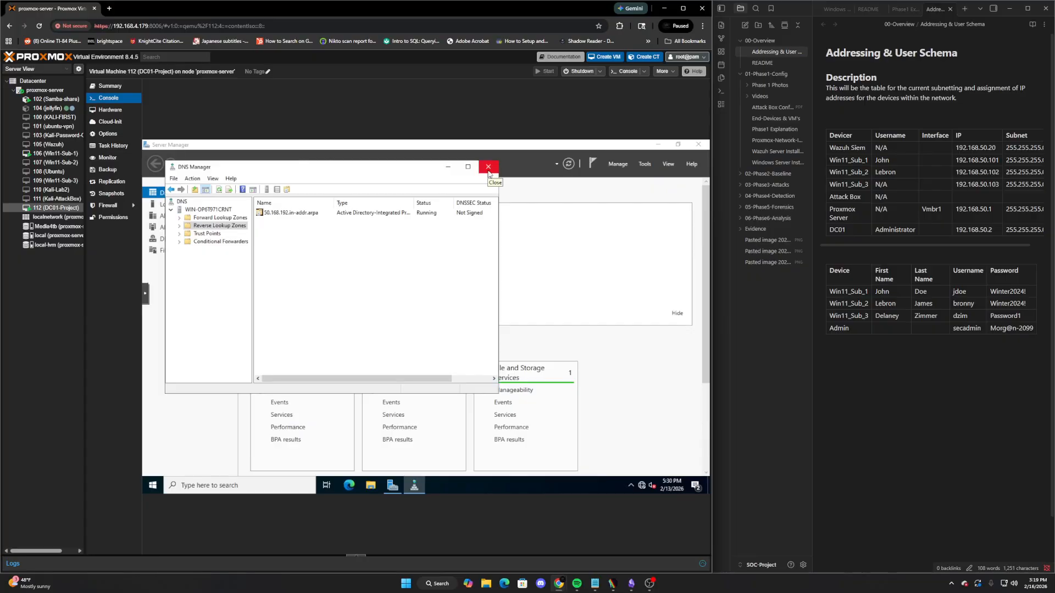
pyautogui.rightClick(191, 210)
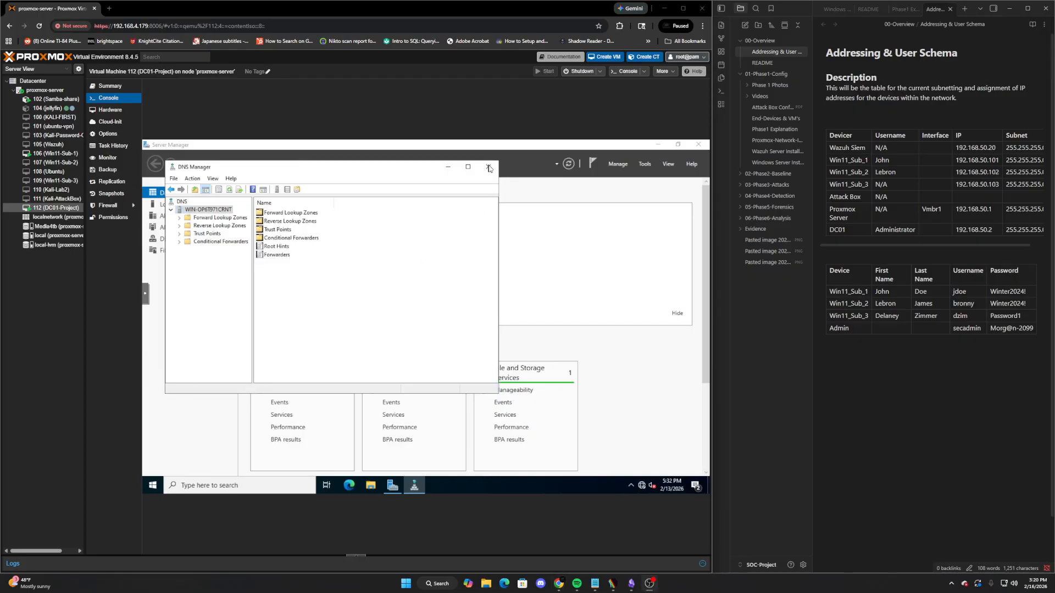
pyautogui.click(55, 153)
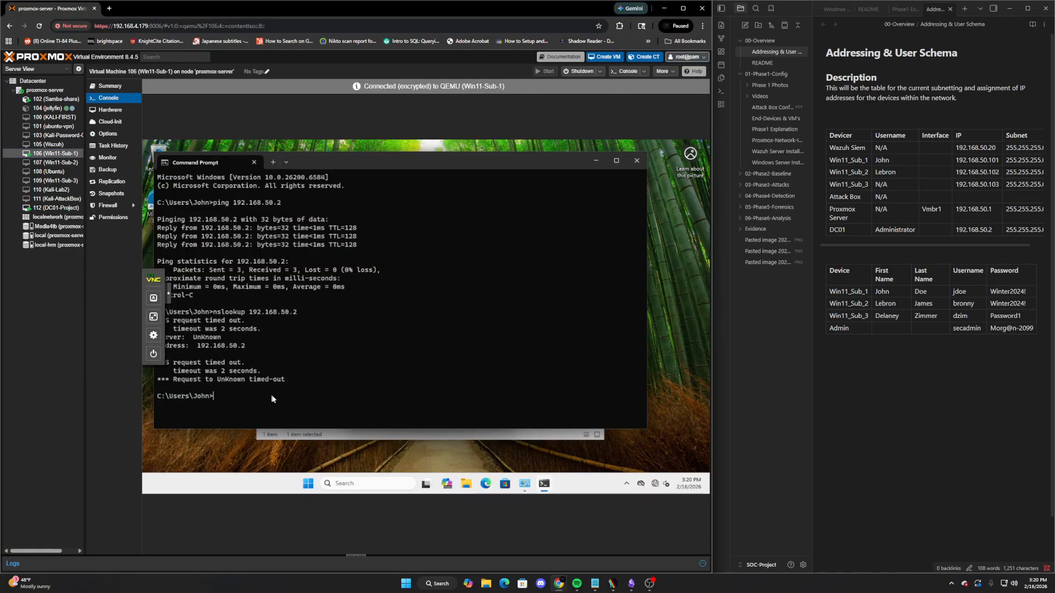
# Reverse-lookup 192.168.50.2, flush the client DNS cache with ipconfig /flushdns, and retry the lookup
pyautogui.press('Up')
pyautogui.press('Return')
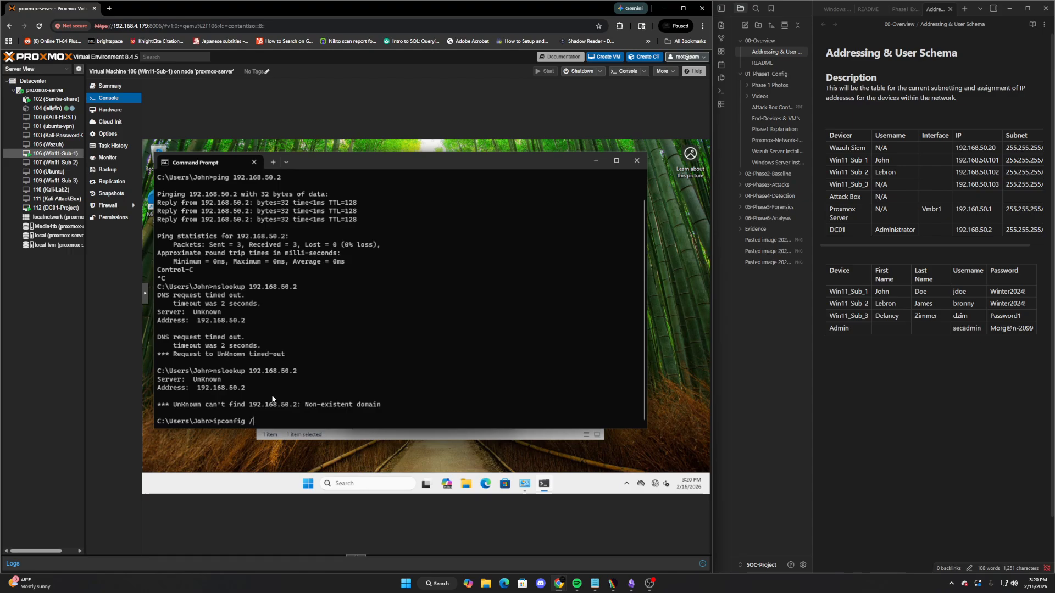
pyautogui.write('f')
pyautogui.write('lushdns')
pyautogui.press('Return')
pyautogui.press('Up')
pyautogui.press('Up')
pyautogui.press('Return')
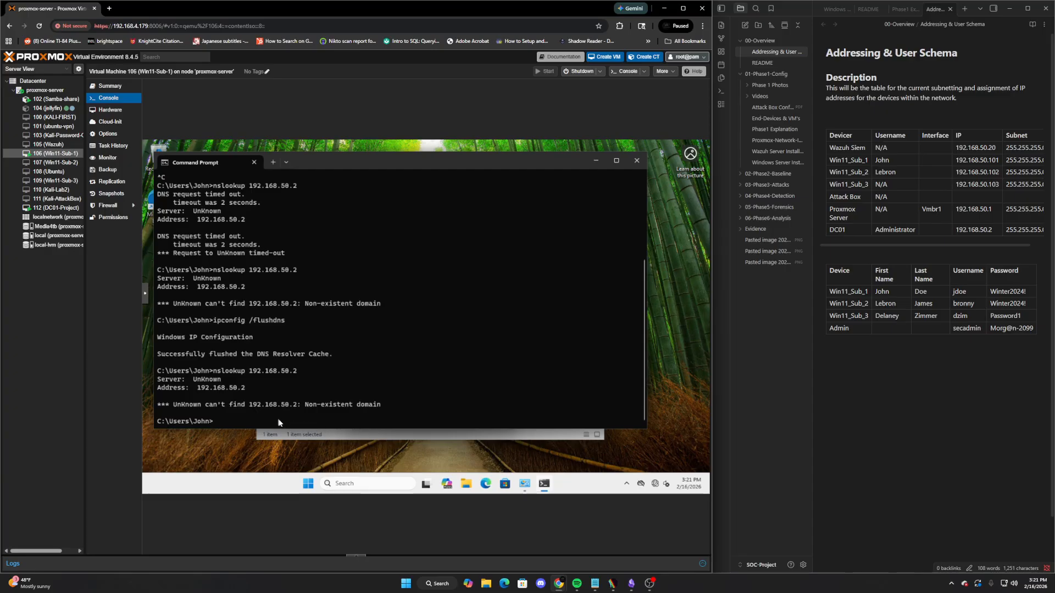
# Run nslookup Soclab.local, which resolves to 192.168.50.2, then return to DC01's console
pyautogui.press('Up')
pyautogui.press('BackSpace')
pyautogui.press('BackSpace')
pyautogui.press('BackSpace')
pyautogui.write('.')
pyautogui.press('Return')
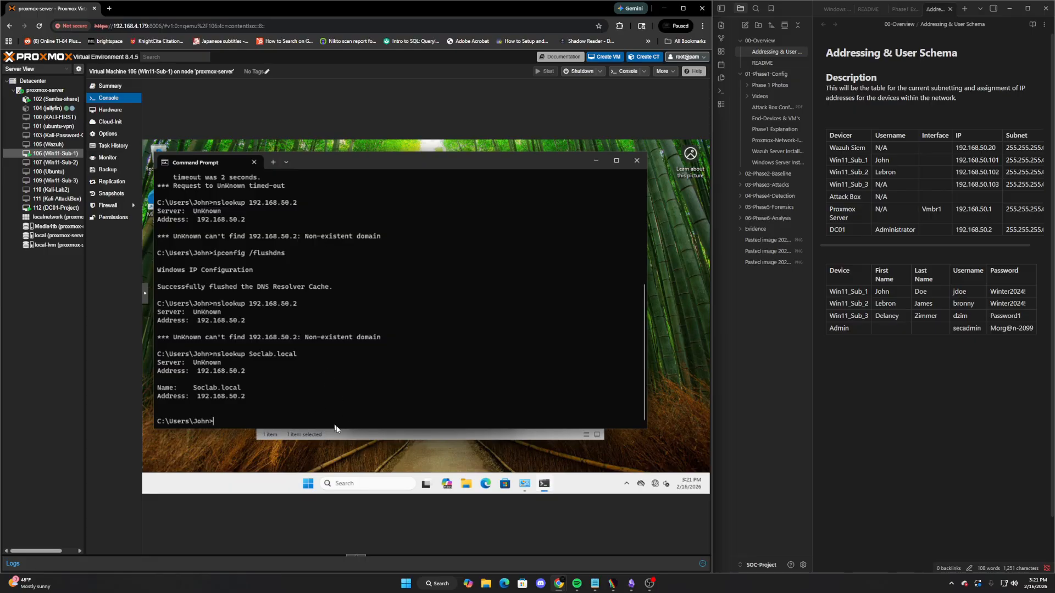
pyautogui.click(55, 208)
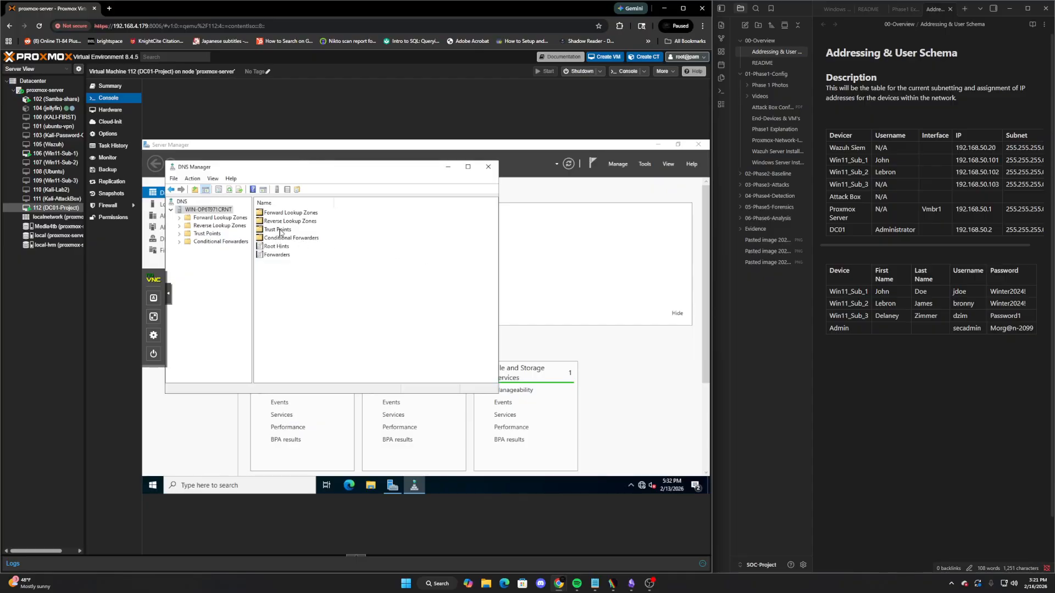
# Open the reverse lookup zones in DC01's DNS Manager and close the extra console window
pyautogui.click(283, 221)
pyautogui.doubleClick(283, 220)
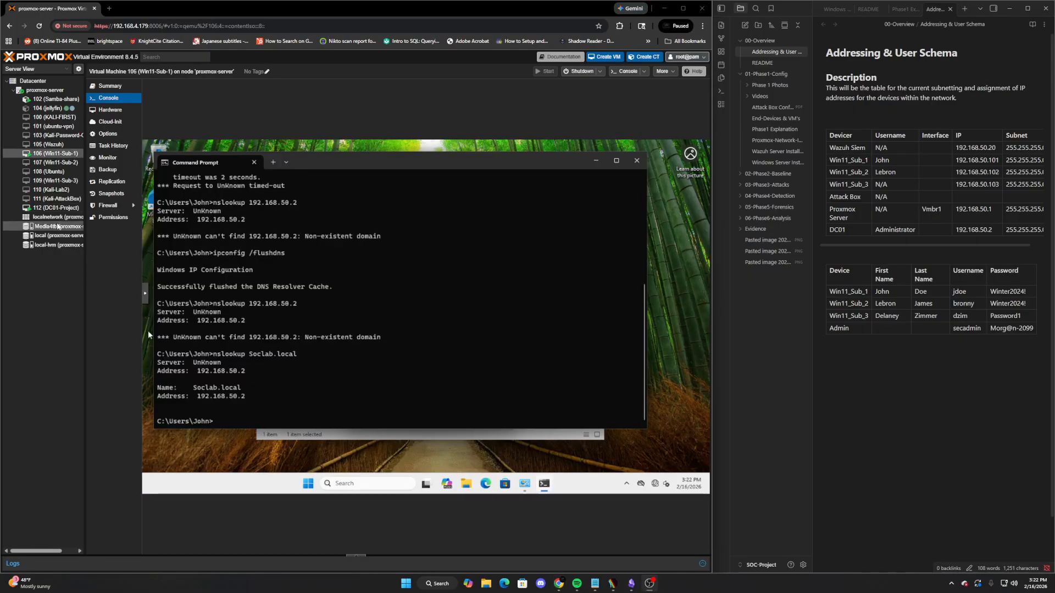
pyautogui.doubleClick(50, 209)
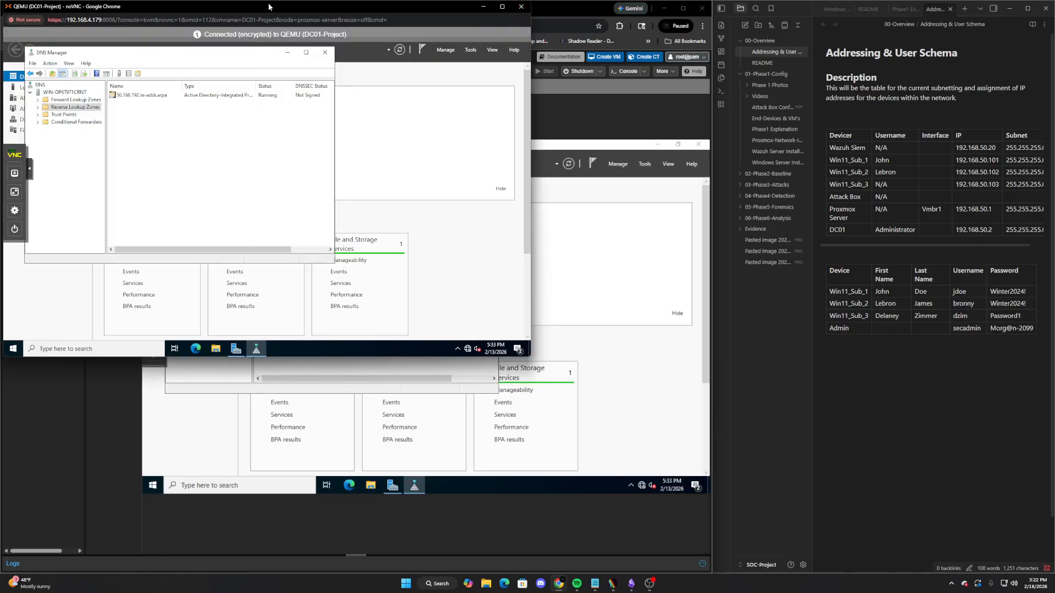
pyautogui.click(521, 6)
# Disable TCP/IPv6 on DC01's Ethernet adapter and close the network windows
pyautogui.click(240, 485)
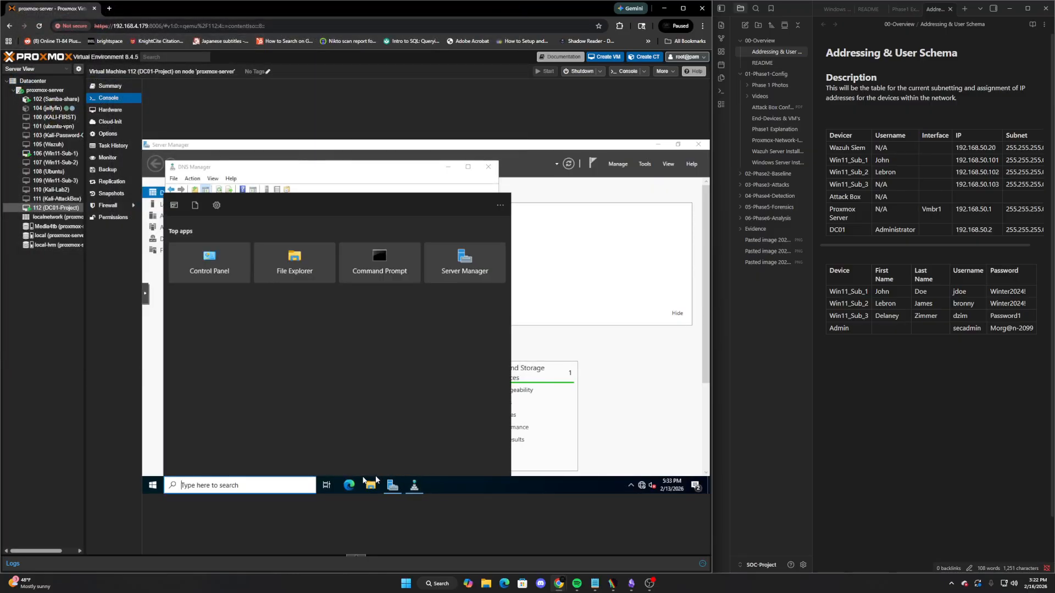
pyautogui.write('networ')
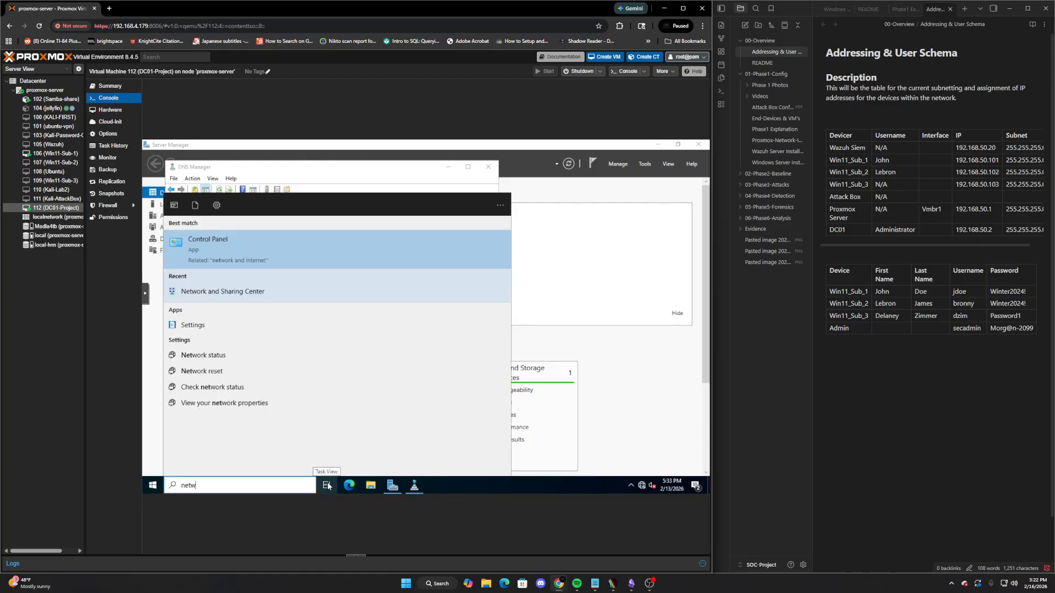
pyautogui.click(250, 296)
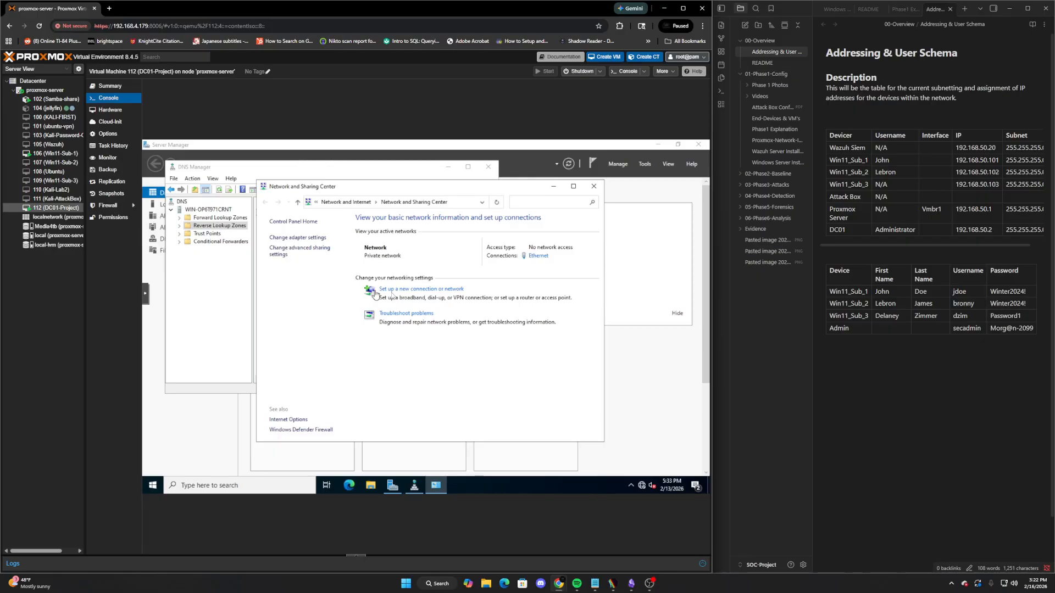
pyautogui.click(297, 237)
pyautogui.click(310, 251)
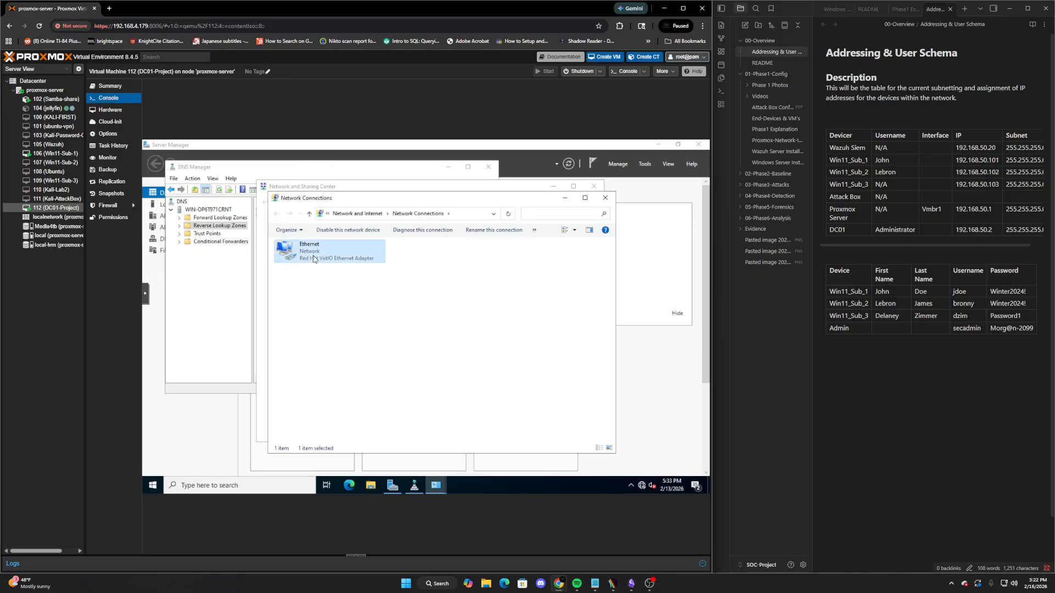
pyautogui.rightClick(310, 252)
pyautogui.click(341, 343)
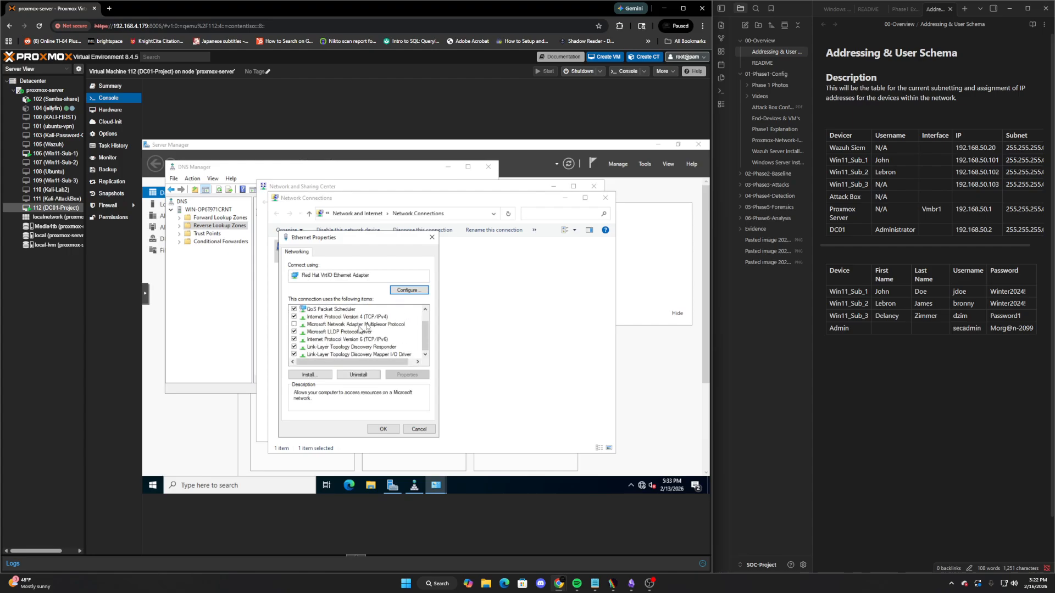
pyautogui.click(294, 340)
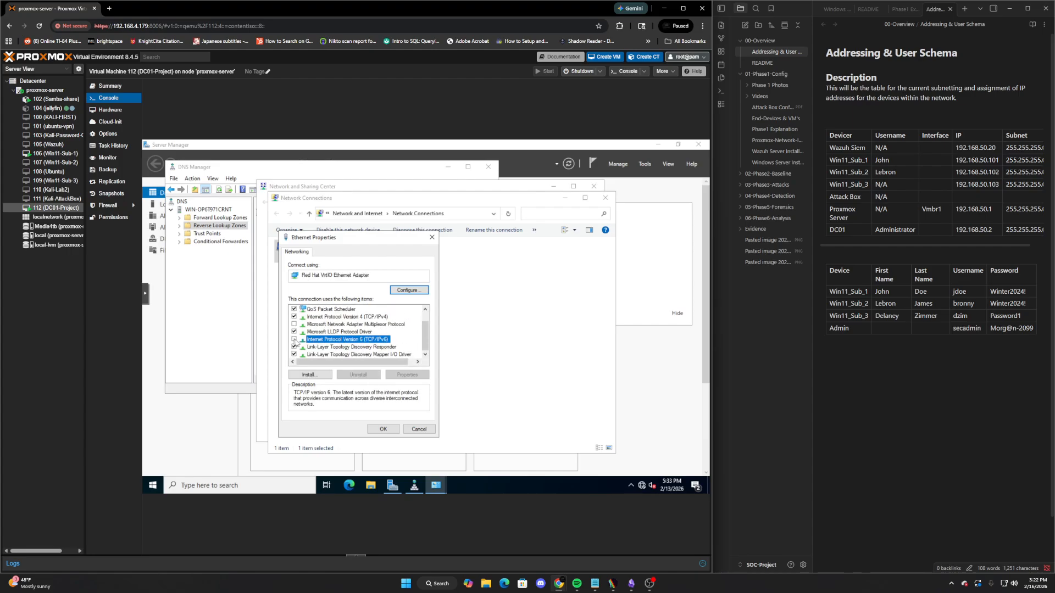
pyautogui.click(383, 429)
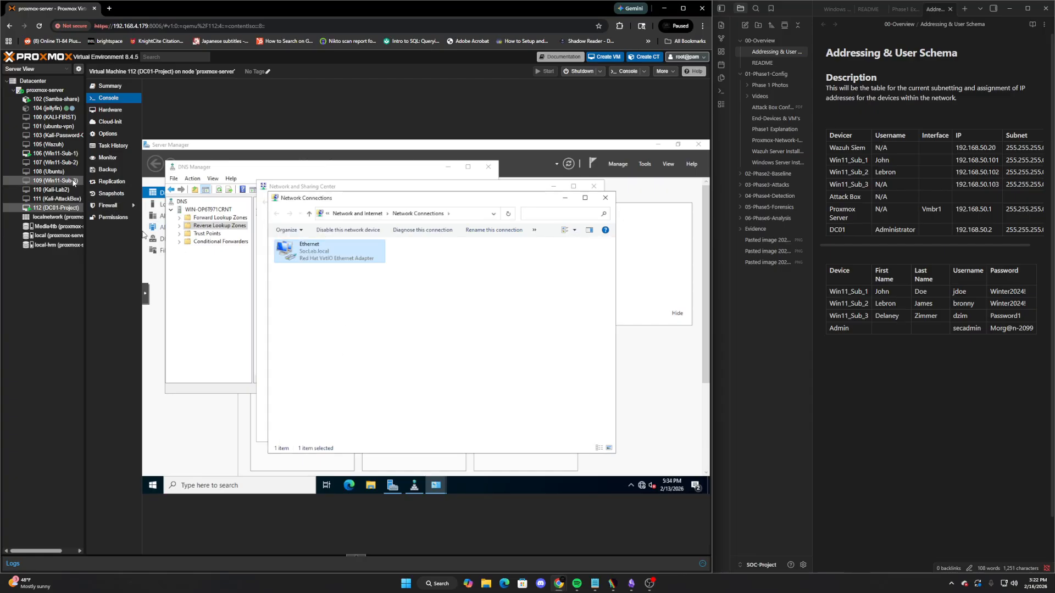
pyautogui.click(601, 197)
pyautogui.click(594, 187)
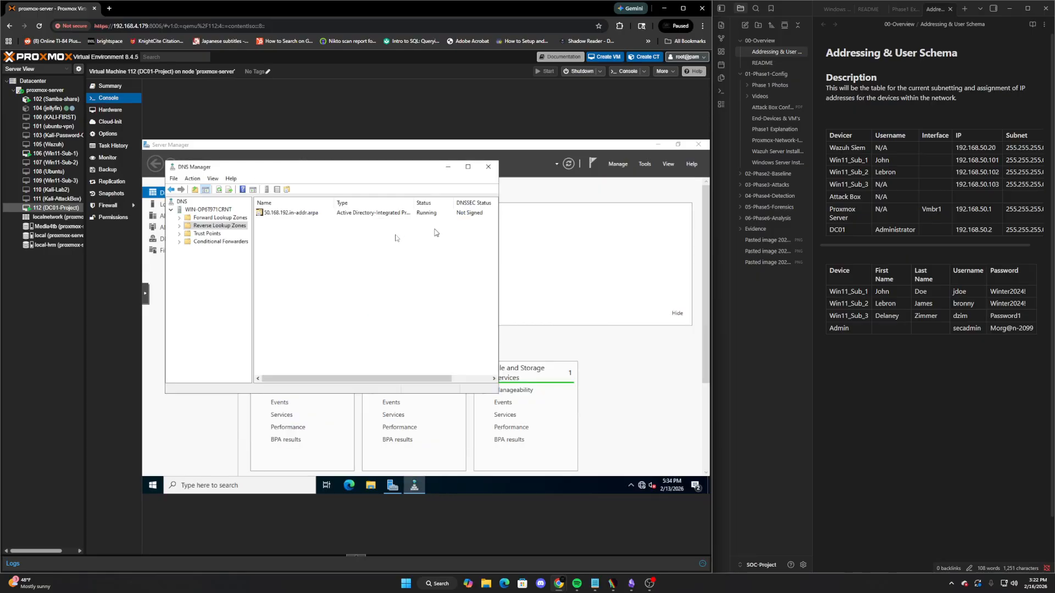
# On Win11-Sub-1, flush DNS and rerun nslookup 192.168.50.2, now resolving to WIN-OP6T971CRNT.SocLab.local
pyautogui.click(55, 153)
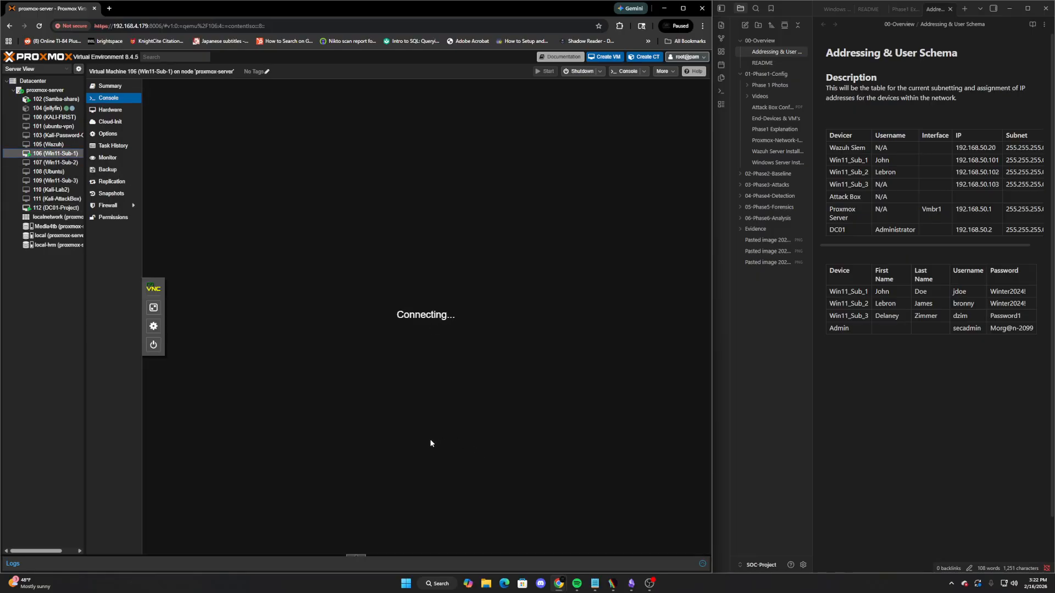
pyautogui.press('Up')
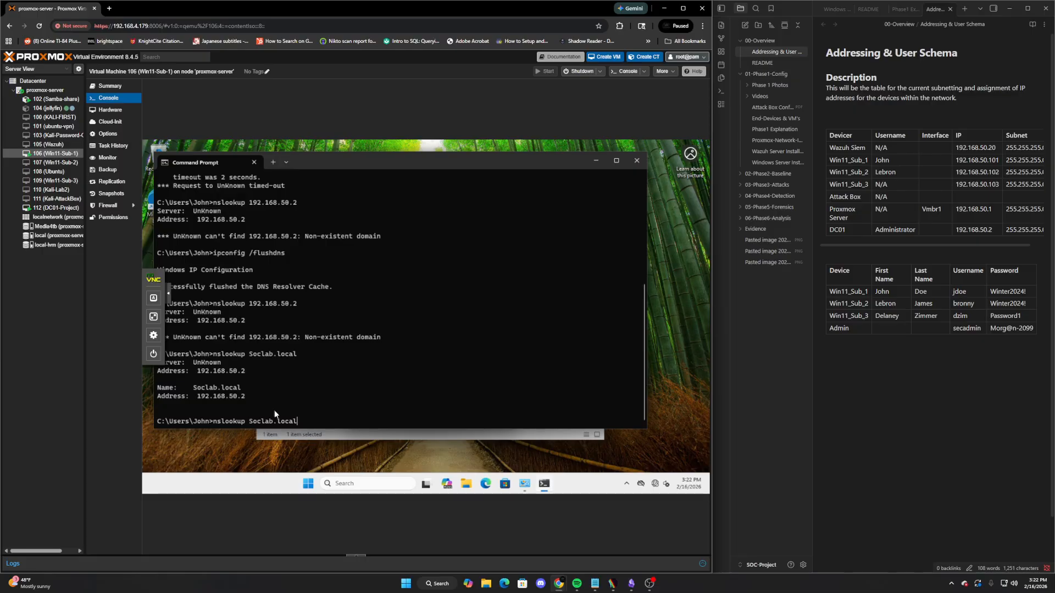
pyautogui.press('Up')
pyautogui.press('Return')
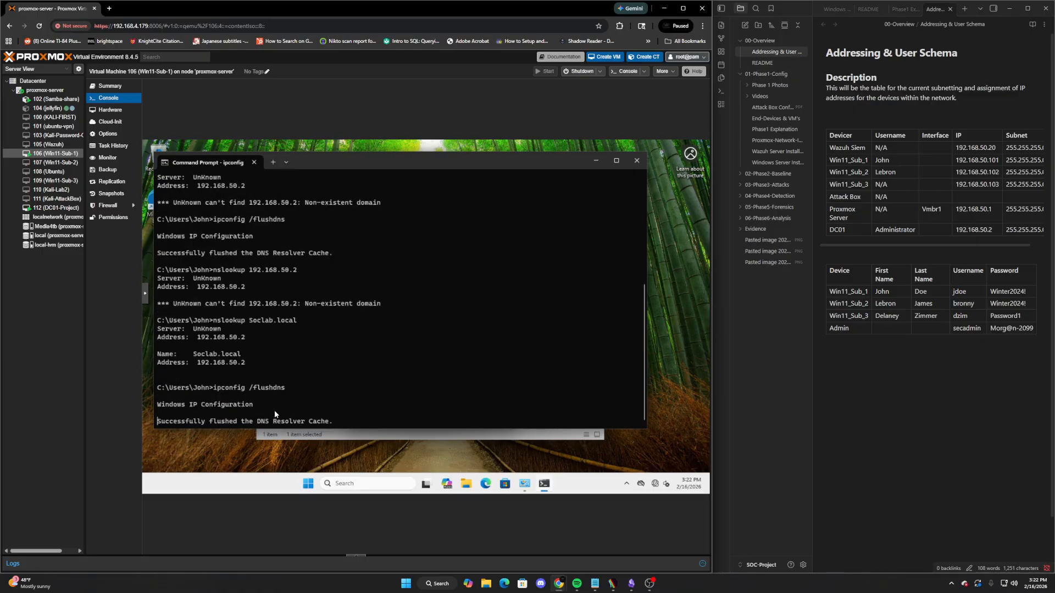
pyautogui.press('Up')
pyautogui.press('Up')
pyautogui.press('Up')
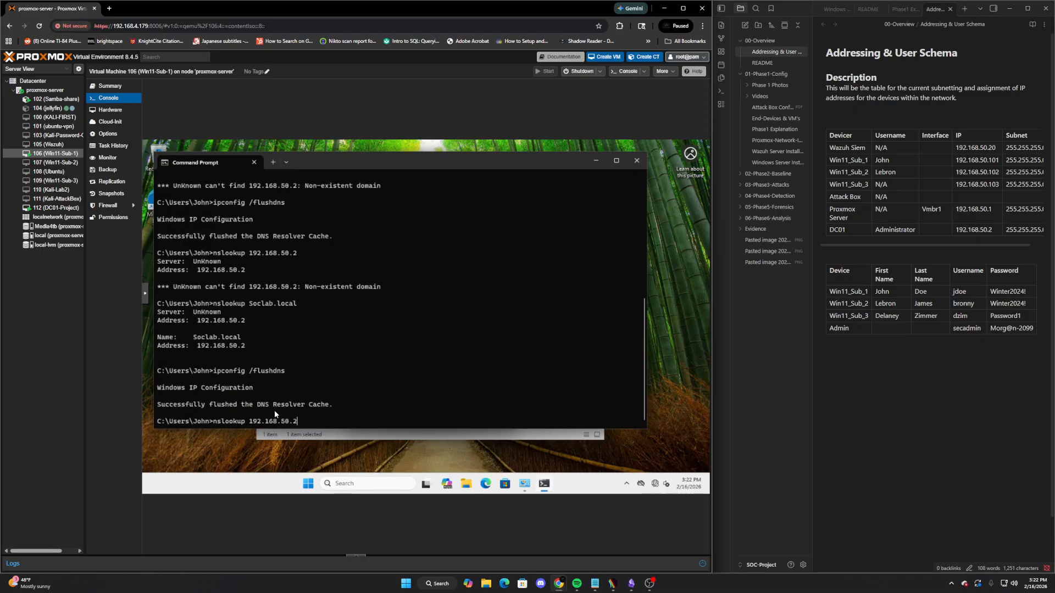
pyautogui.press('Return')
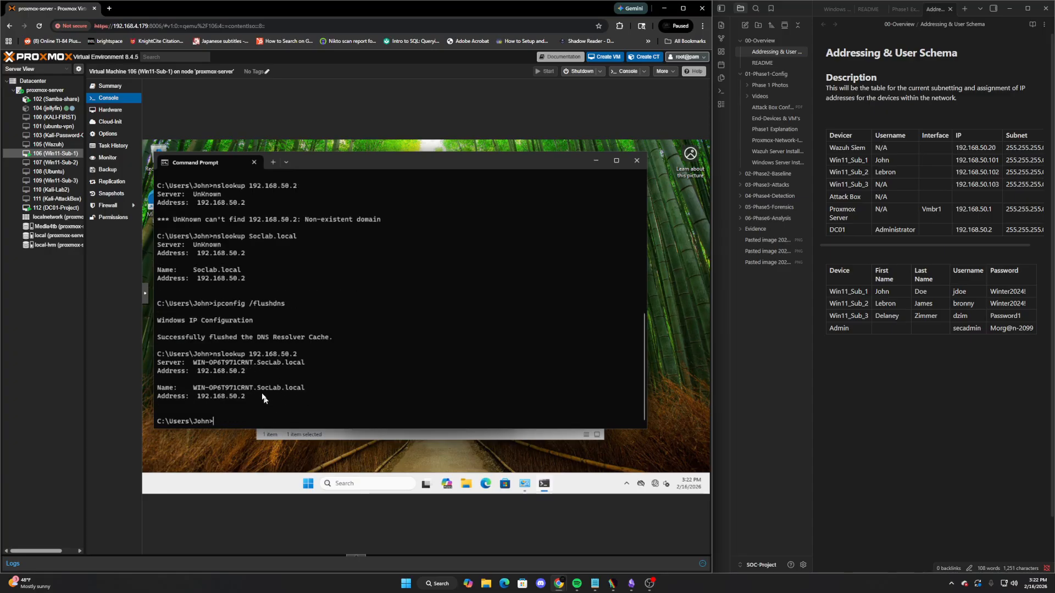
pyautogui.click(55, 208)
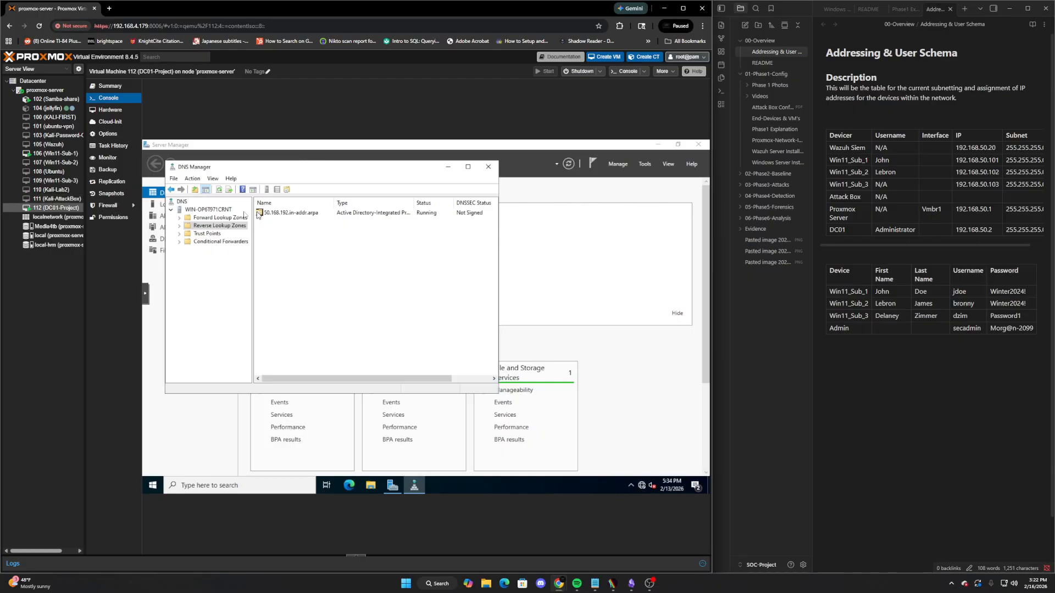
pyautogui.click(48, 156)
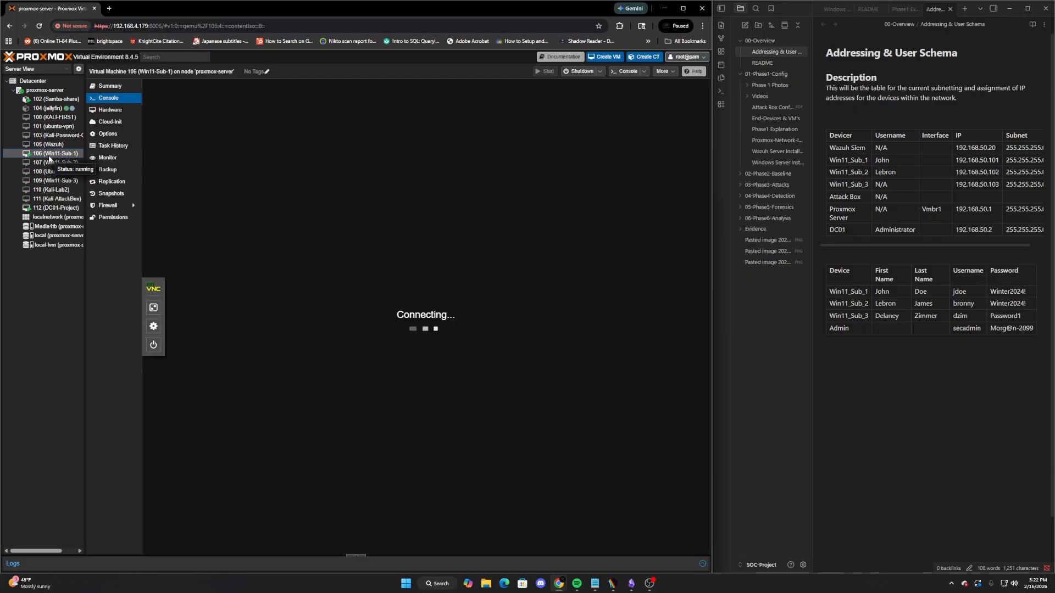
pyautogui.click(60, 207)
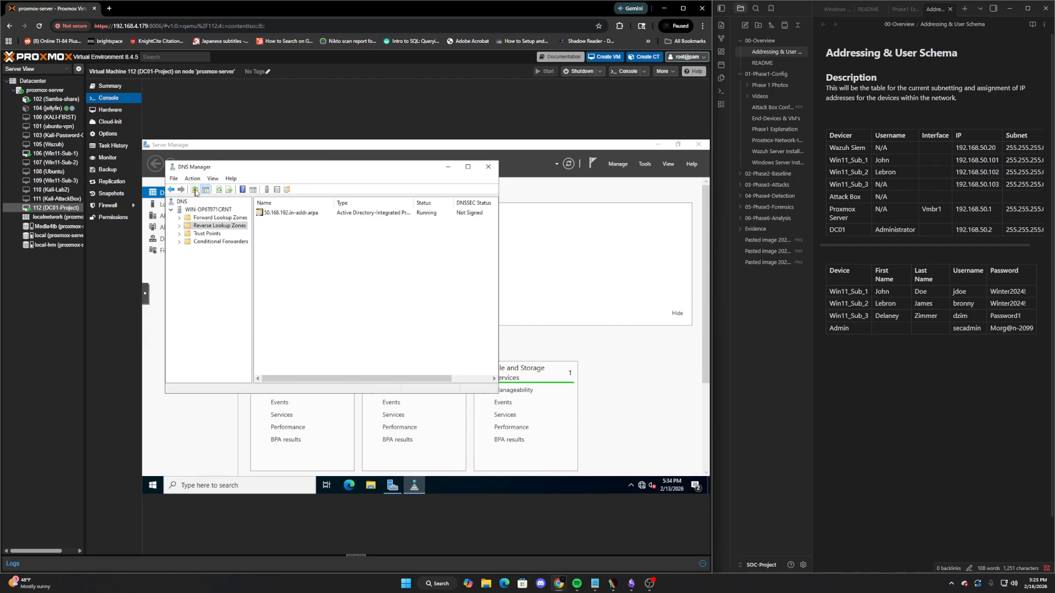
# Inspect the vmbr1 bridge settings on proxmox-server, then bring up the Win11-Sub-1 (VM 106) console
pyautogui.click(39, 90)
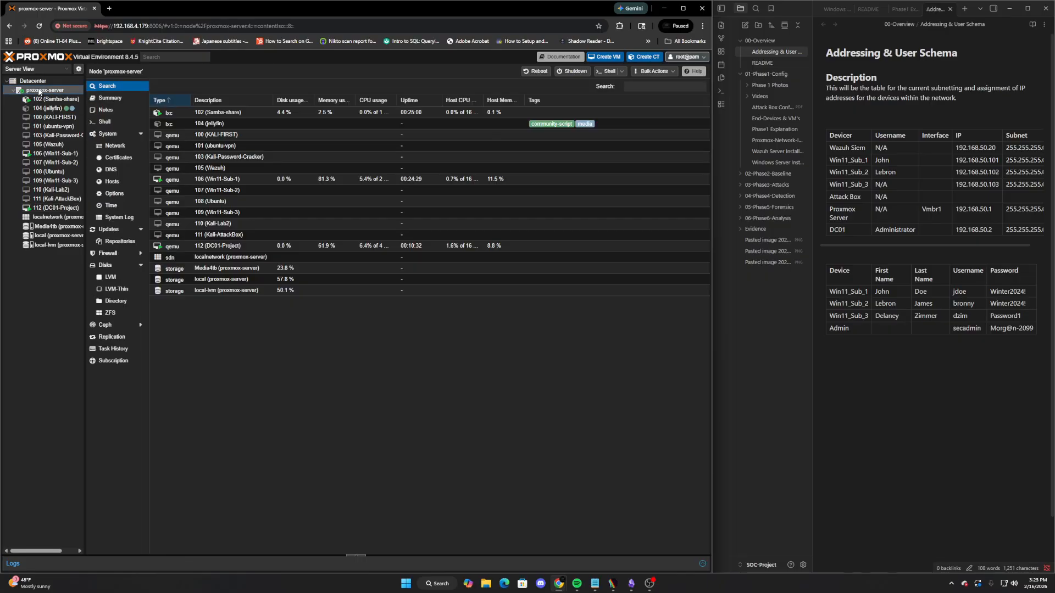
pyautogui.click(113, 146)
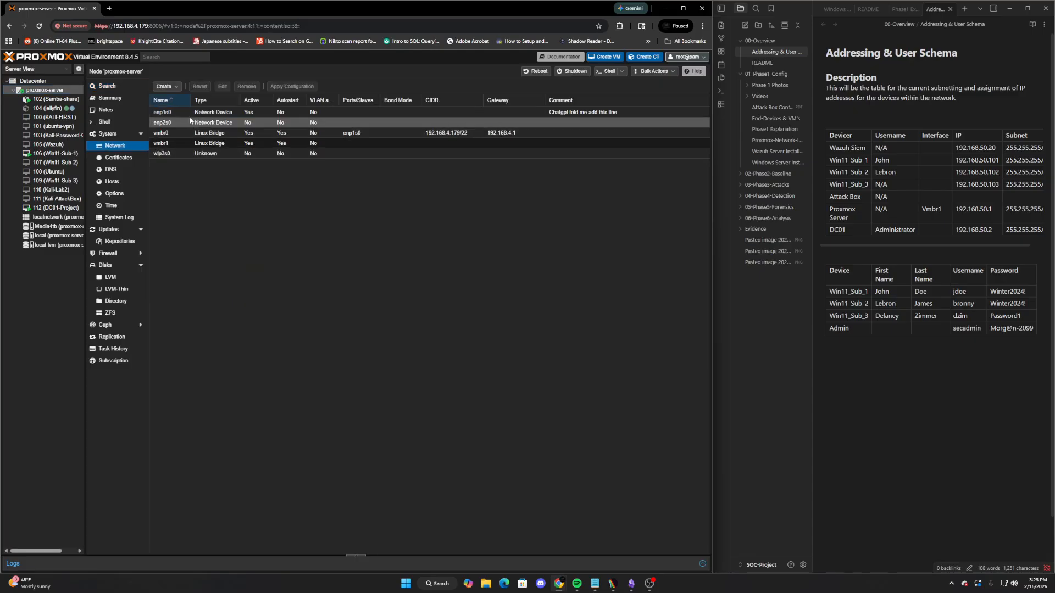
pyautogui.click(195, 145)
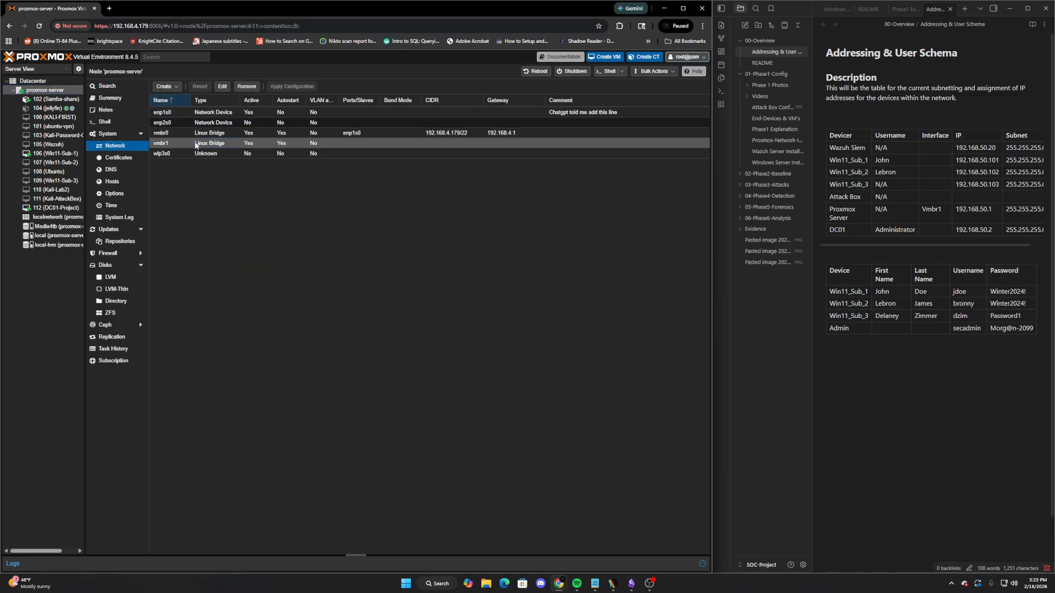
pyautogui.rightClick(177, 143)
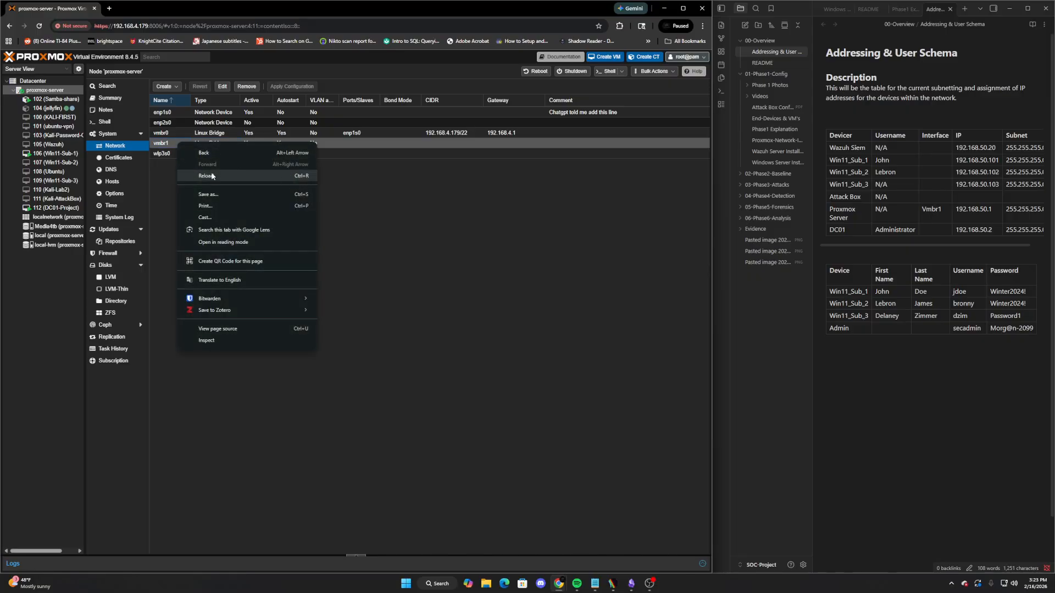
pyautogui.doubleClick(170, 143)
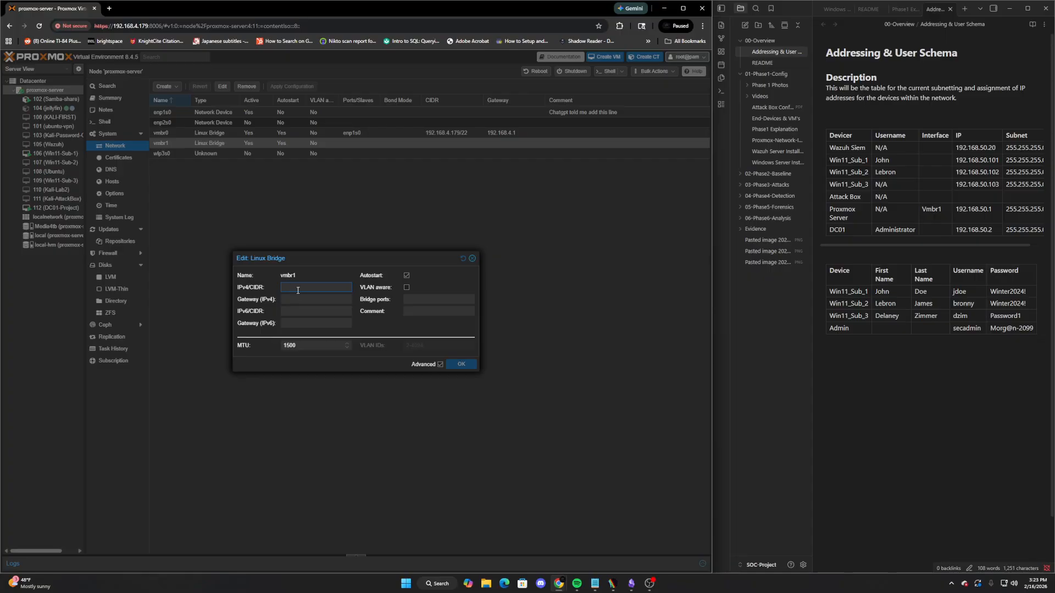
pyautogui.click(471, 258)
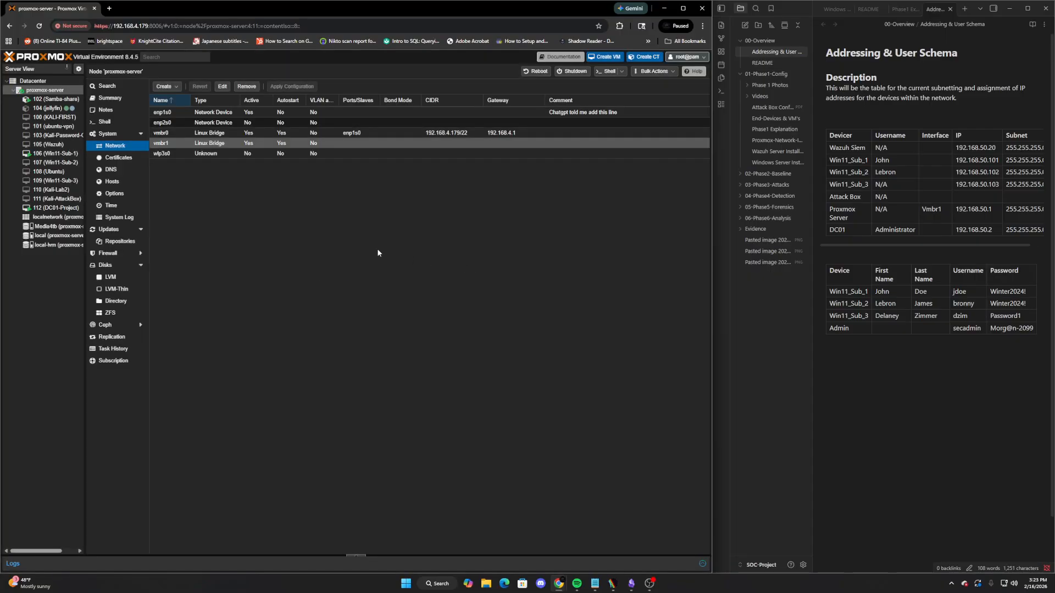
pyautogui.click(50, 153)
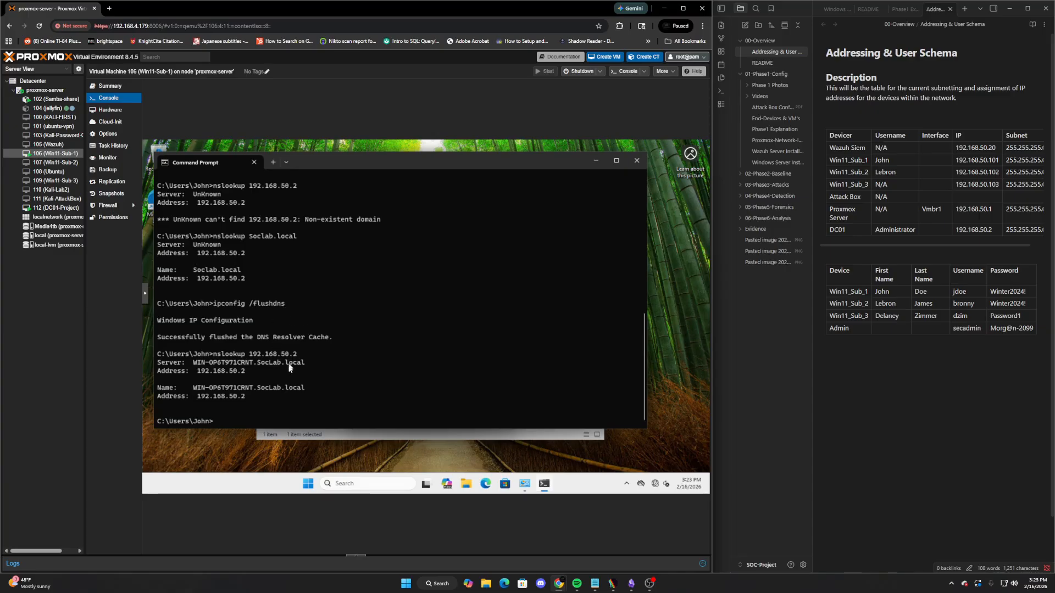
# Highlight WIN-OP6T971CRNT in the nslookup output and show the noVNC extra keys
pyautogui.moveTo(192, 363); pyautogui.dragTo(253, 363)
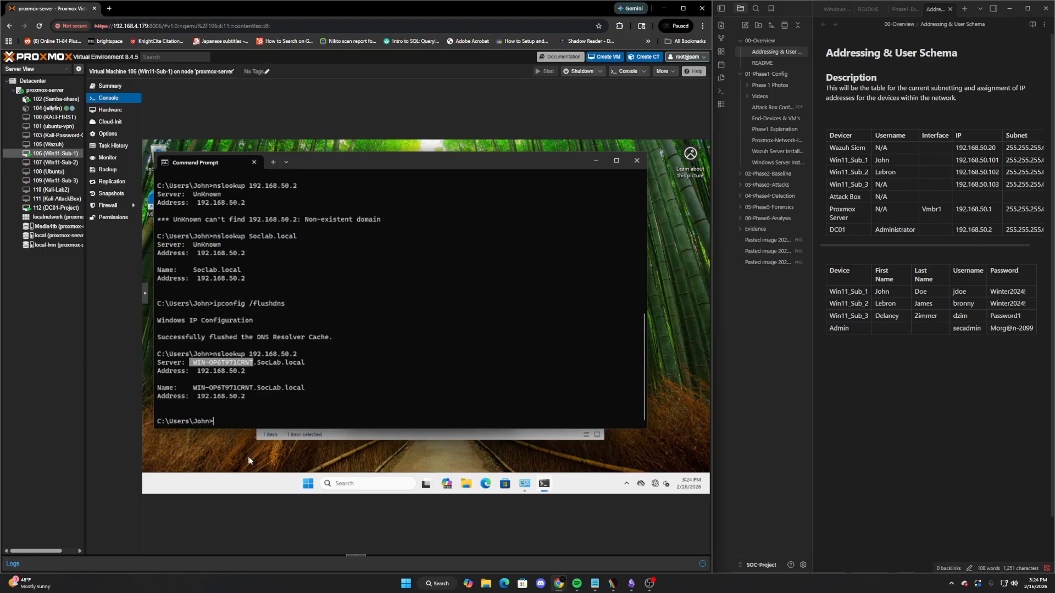
pyautogui.click(145, 297)
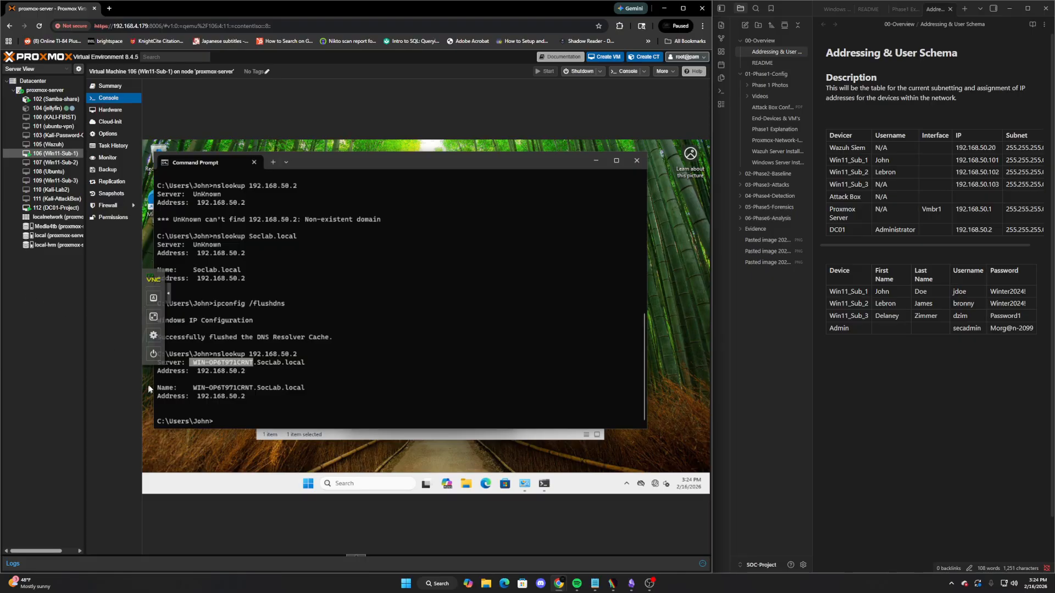
pyautogui.click(154, 299)
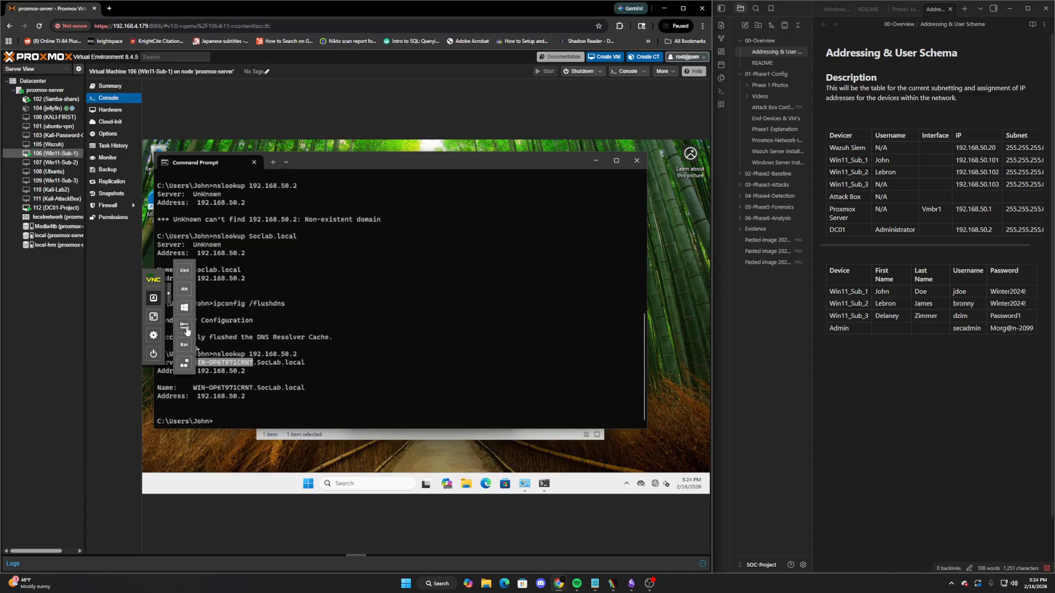
# Launch sysdm.cpl from the Run prompt and open the computer name change dialog
pyautogui.press('r')
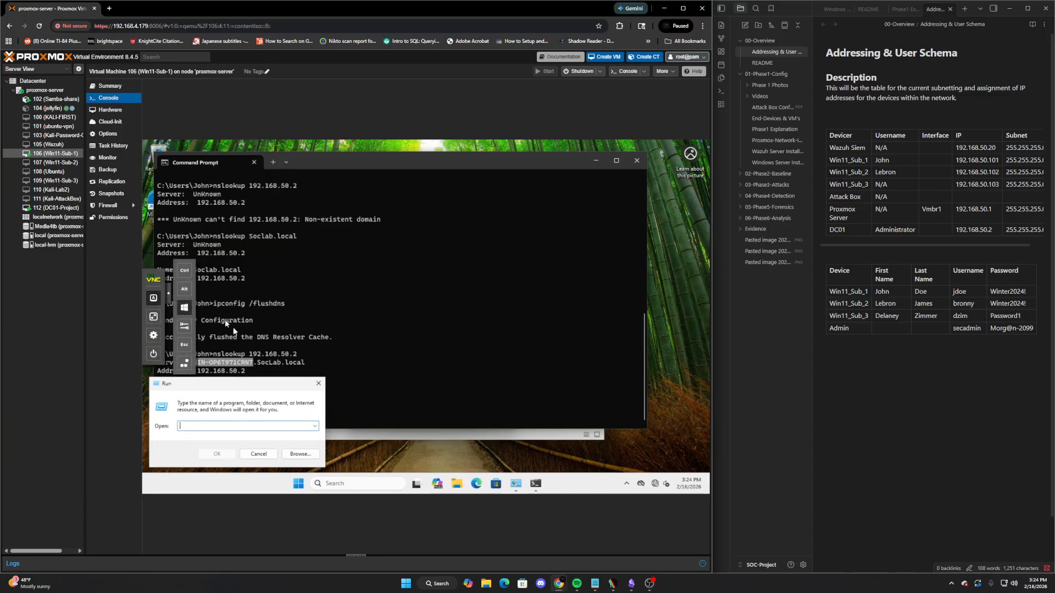
pyautogui.click(166, 292)
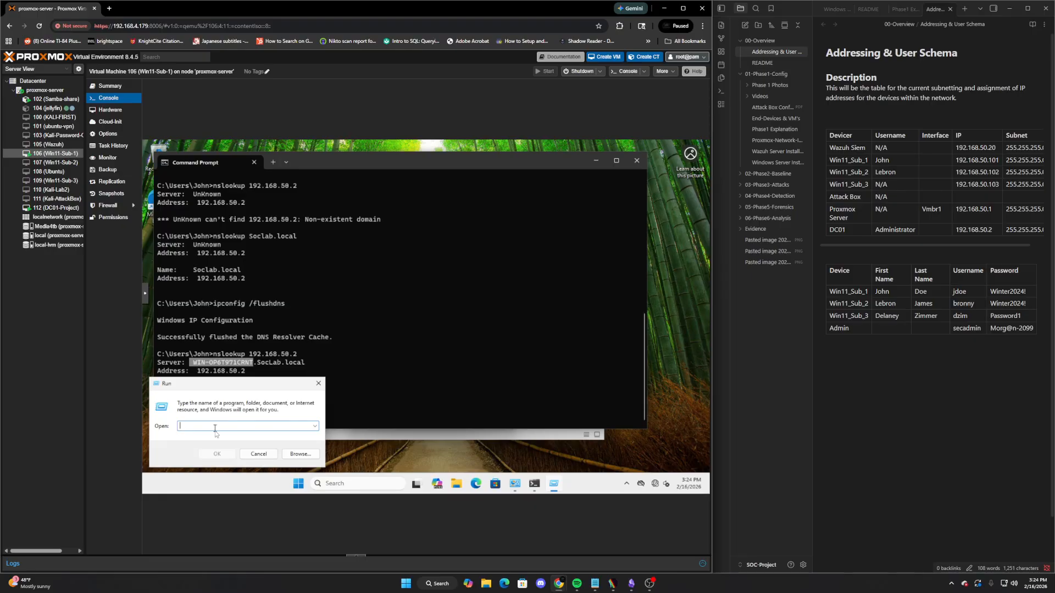
pyautogui.write('y')
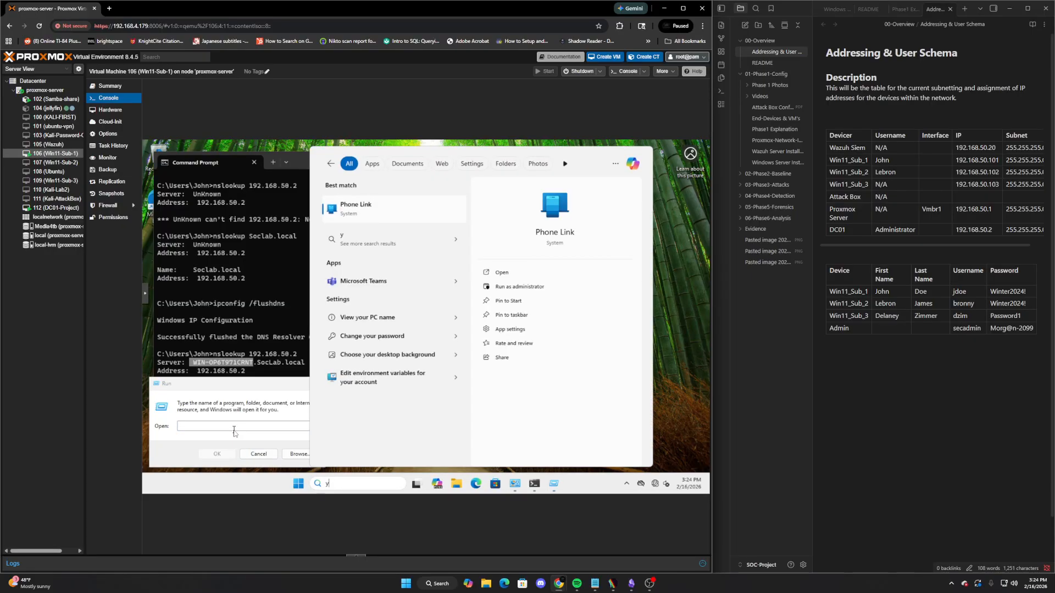
pyautogui.click(232, 427)
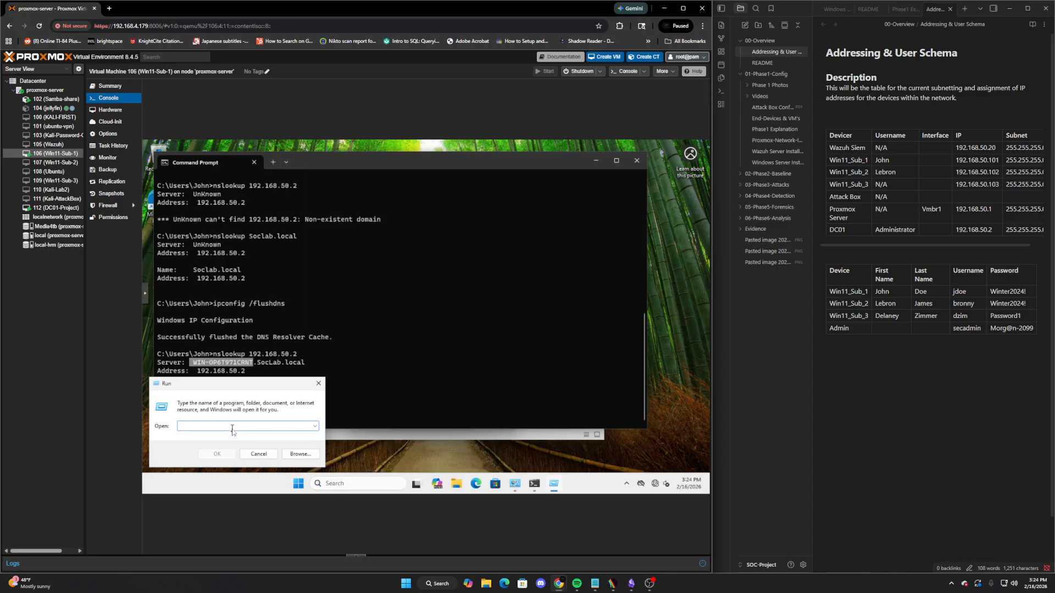
pyautogui.write('sy')
pyautogui.click(241, 427)
pyautogui.click(53, 207)
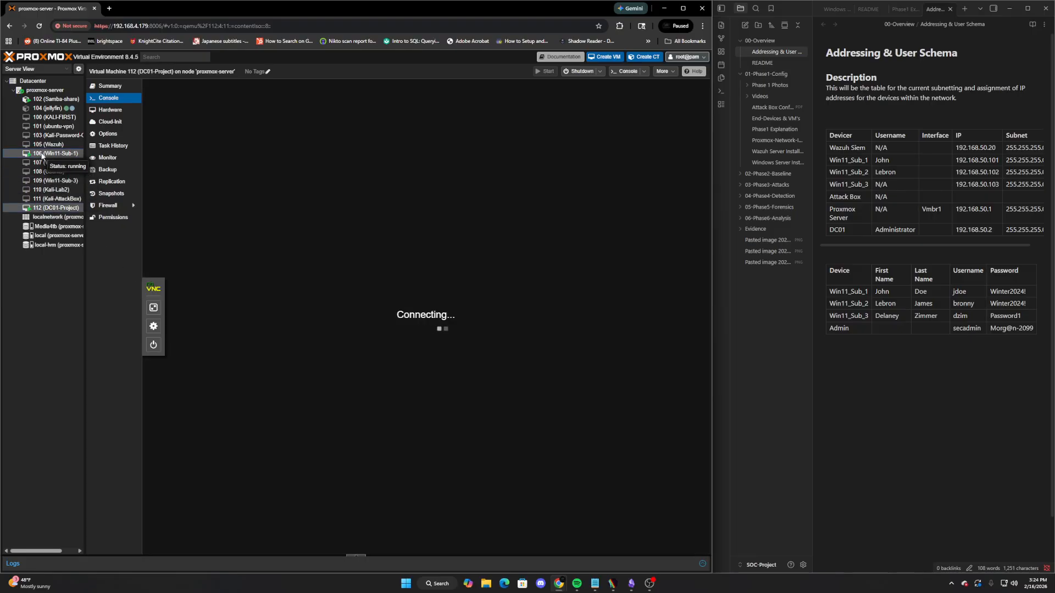
pyautogui.click(42, 155)
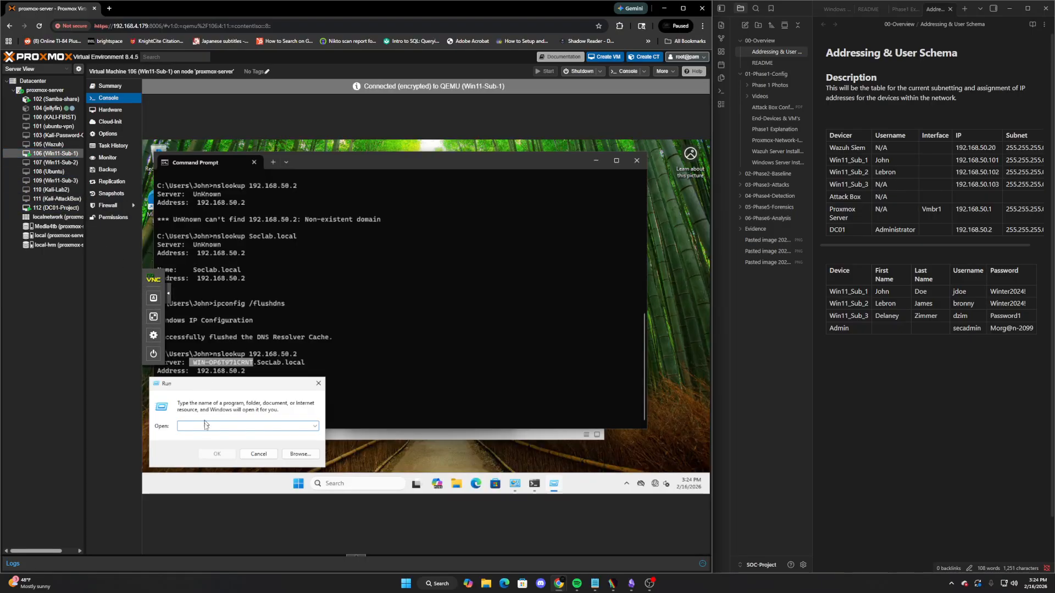
pyautogui.click(197, 426)
pyautogui.write('s')
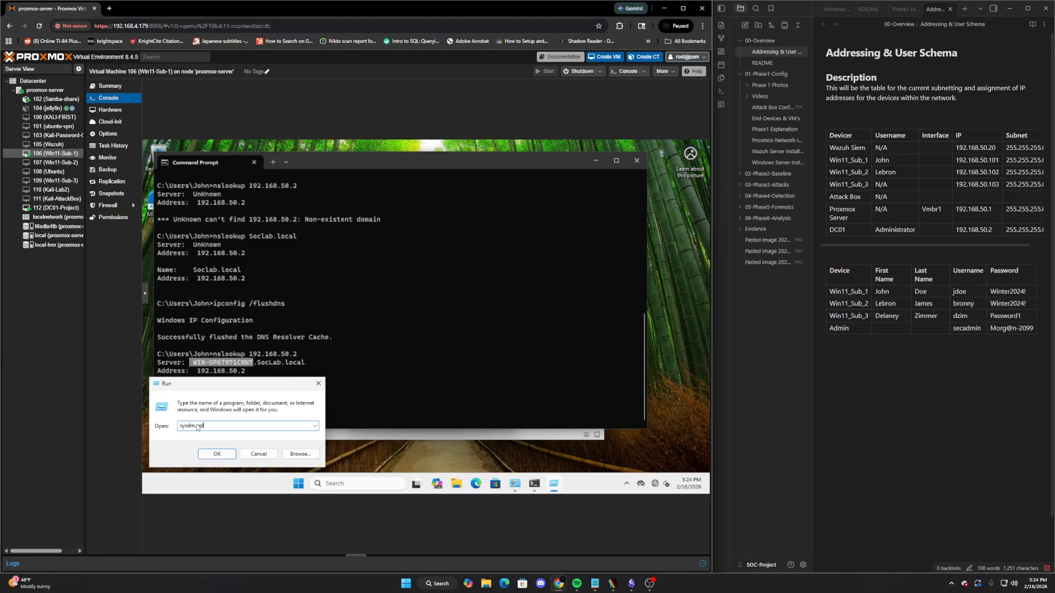
pyautogui.write('ysdm.cpl')
pyautogui.press('Return')
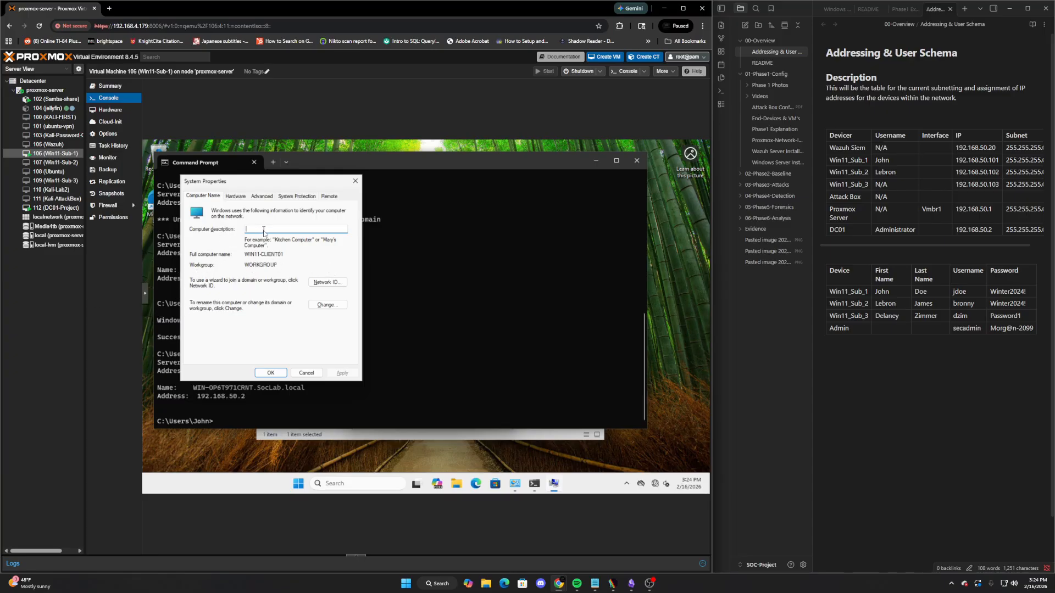
pyautogui.click(327, 306)
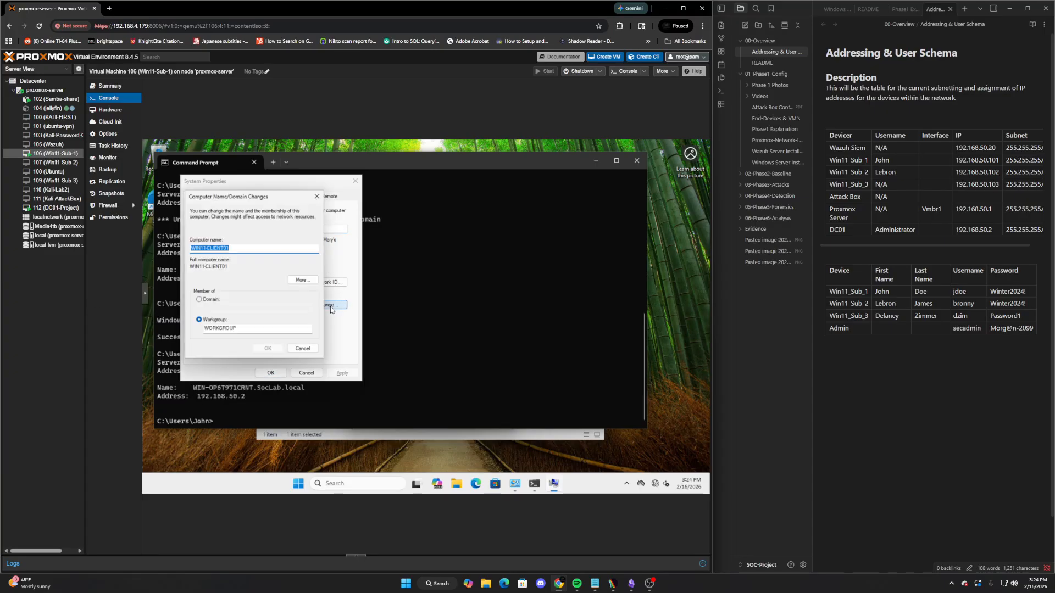
# Set the computer to be a member of the SocLab domain and confirm
pyautogui.click(201, 301)
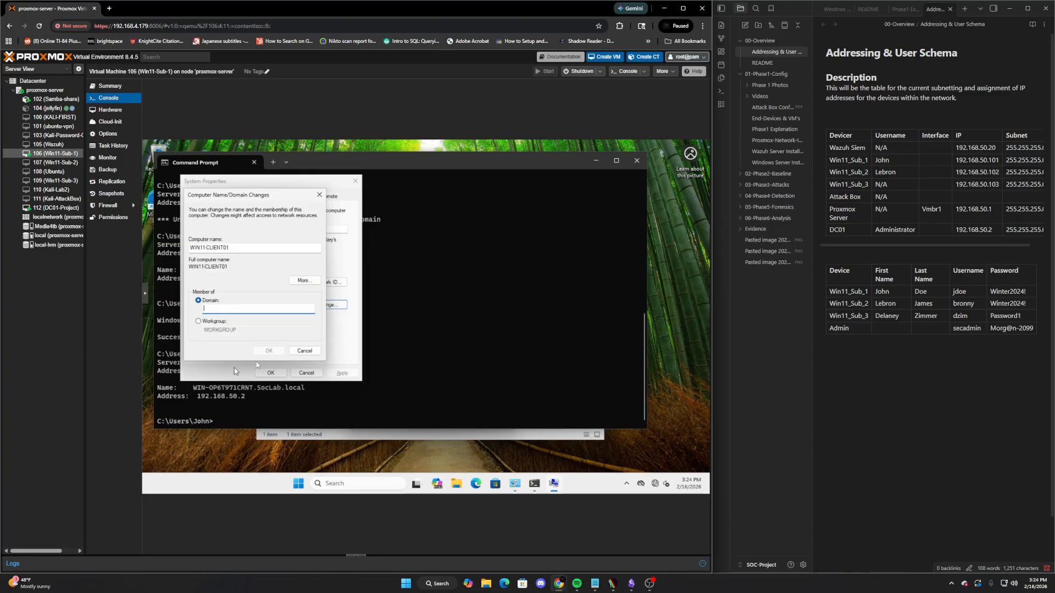
pyautogui.write('SocLab.local')
pyautogui.click(268, 351)
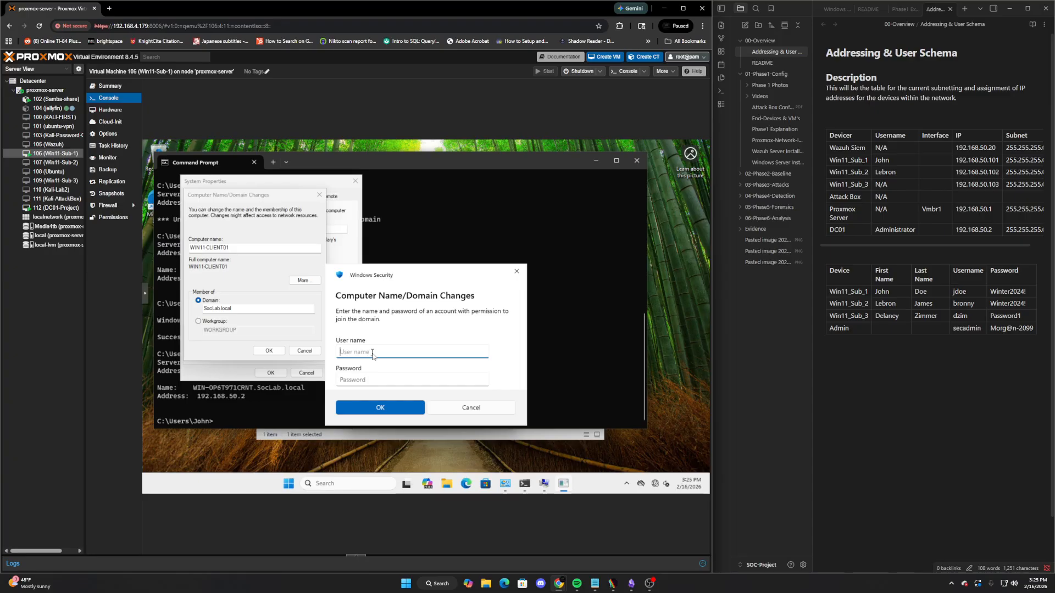
# Authenticate the join with the SOCLAB\Administrator account and its password
pyautogui.write('SOCLAB\\Administrator')
pyautogui.press('Tab')
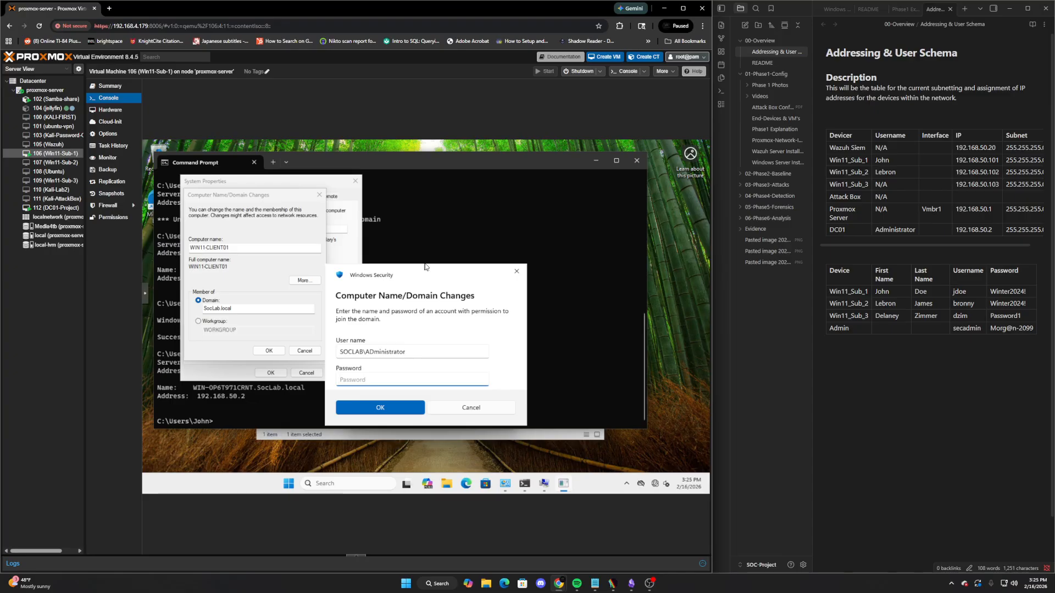
pyautogui.click(381, 353)
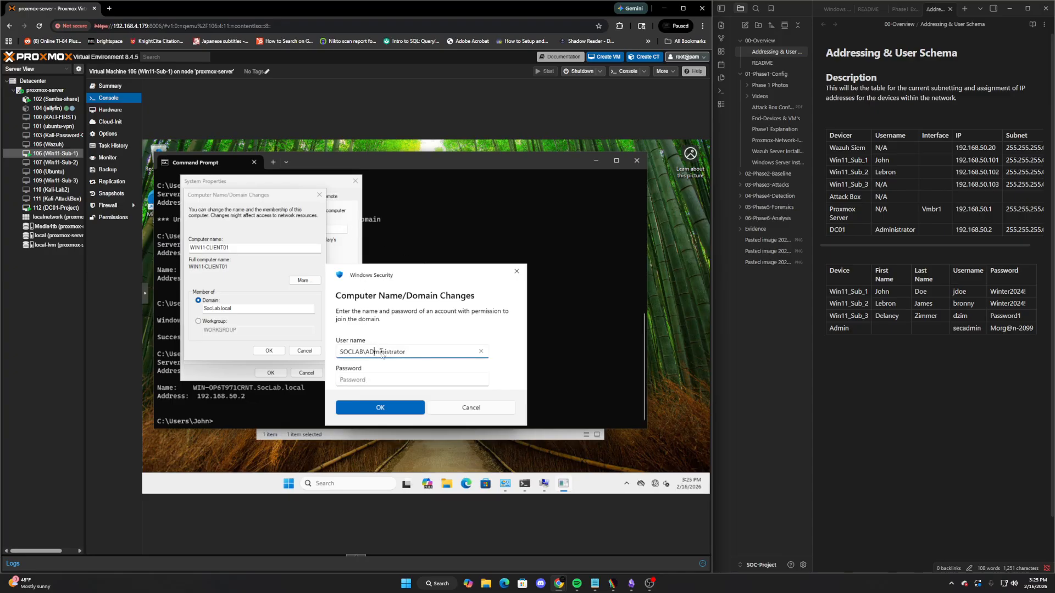
pyautogui.press('BackSpace')
pyautogui.write('d')
pyautogui.click(409, 378)
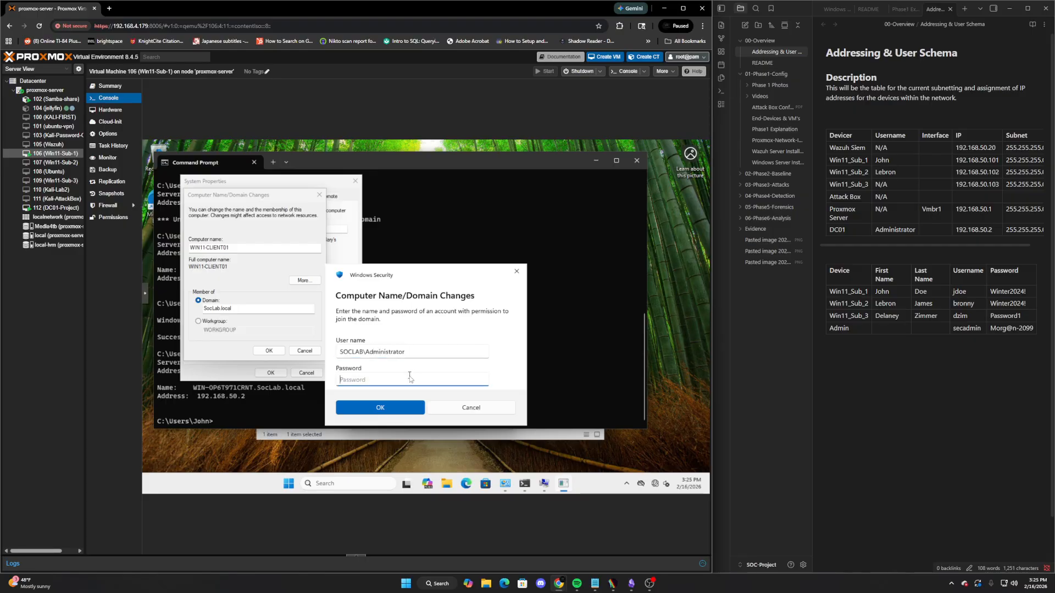
pyautogui.write('M')
pyautogui.write('*******')
pyautogui.press('Return')
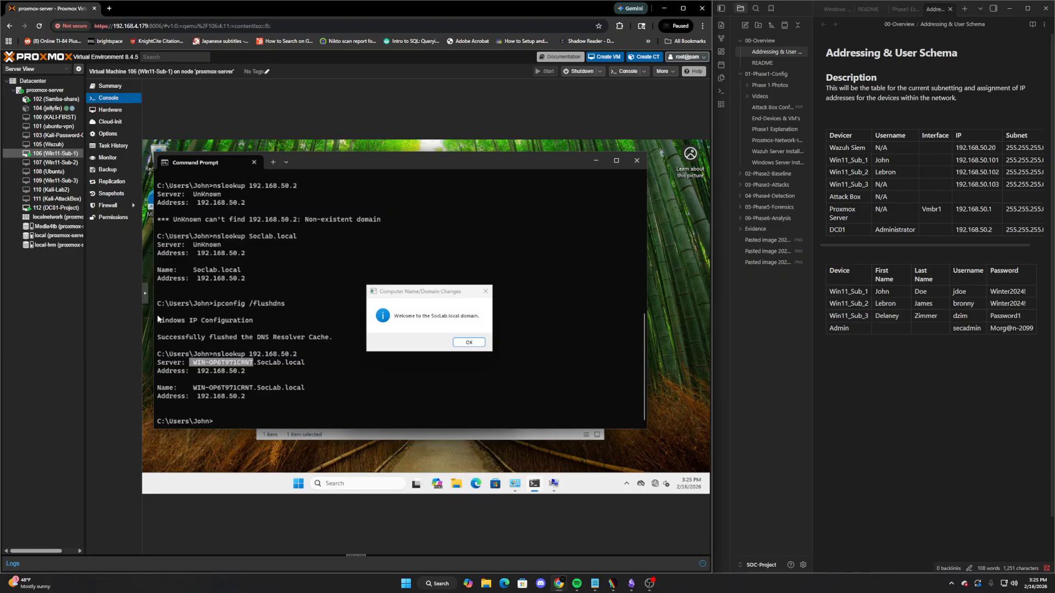
# Dismiss the welcome and restart notices, close System Properties, and restart the PC now
pyautogui.click(478, 343)
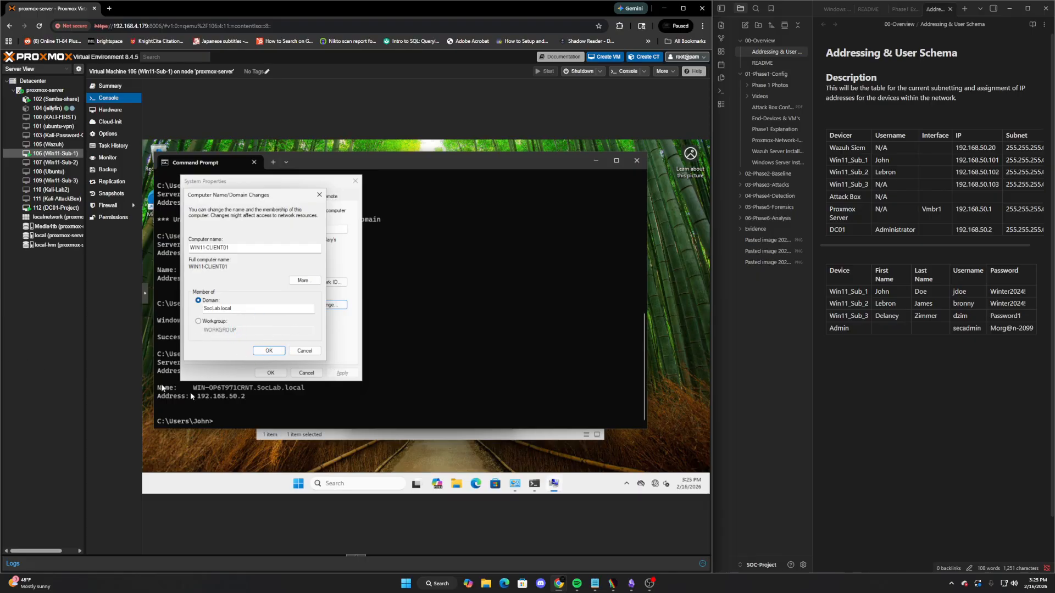
pyautogui.click(481, 323)
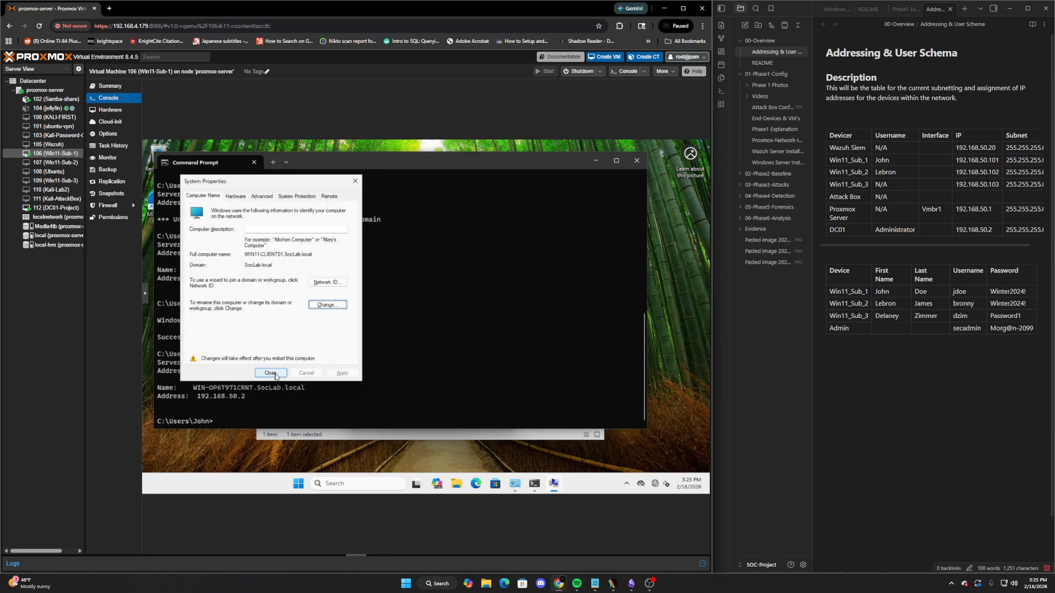
pyautogui.click(270, 373)
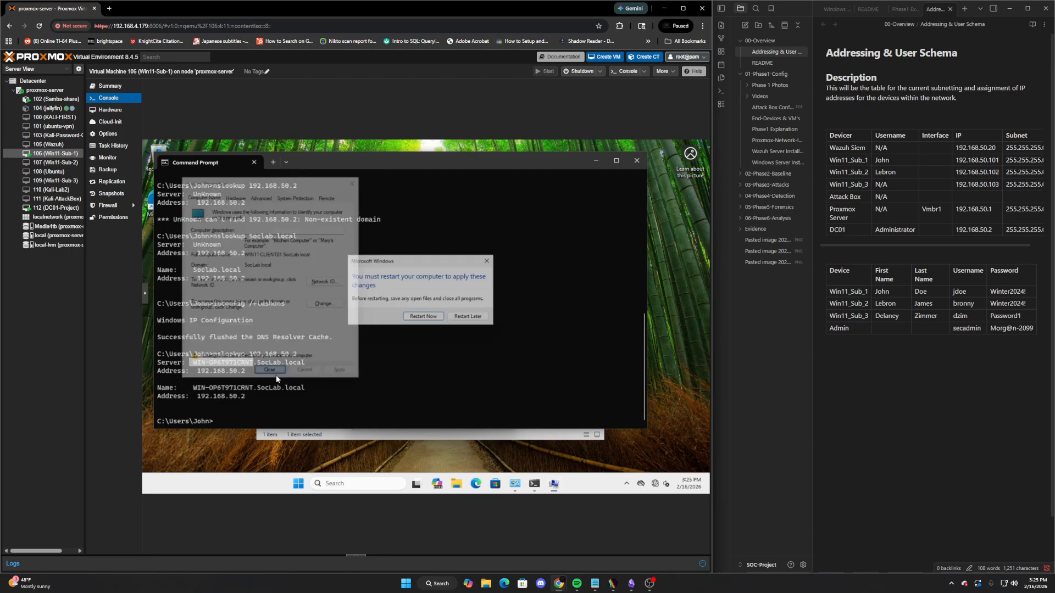
pyautogui.click(427, 319)
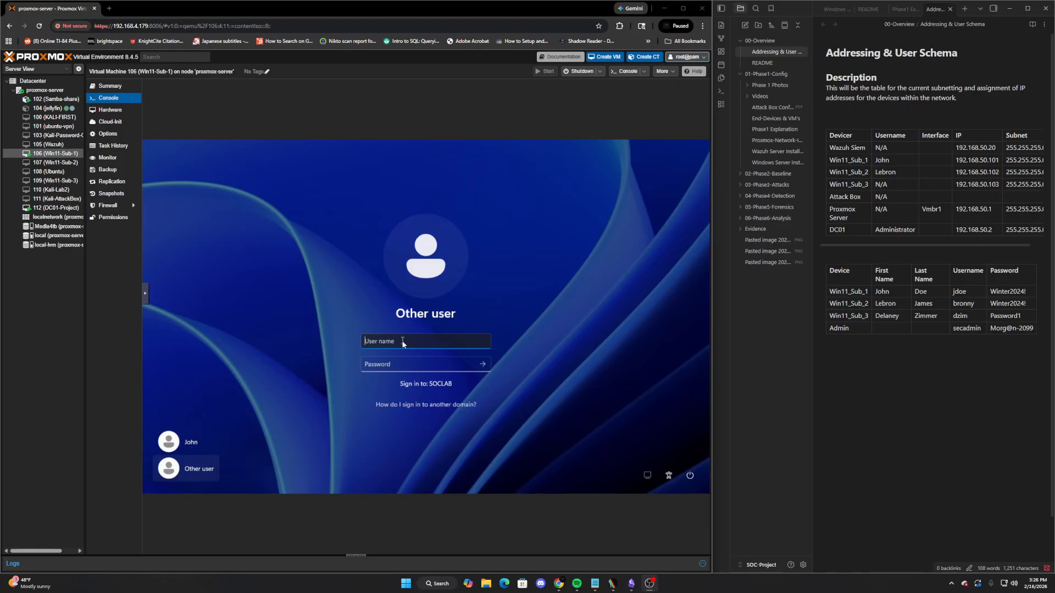
# Sign in to the client as SOCLAB\Win11_Sub_1 with the password from the notes
pyautogui.write('SOCLAB\\jdoe')
pyautogui.doubleClick(963, 292)
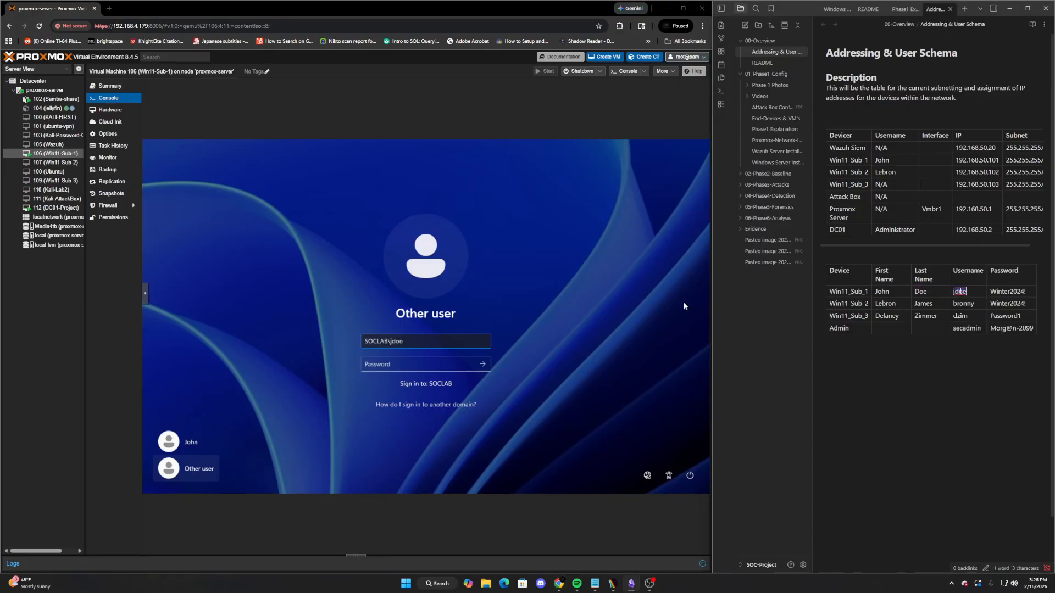
pyautogui.press('Tab')
pyautogui.click(423, 362)
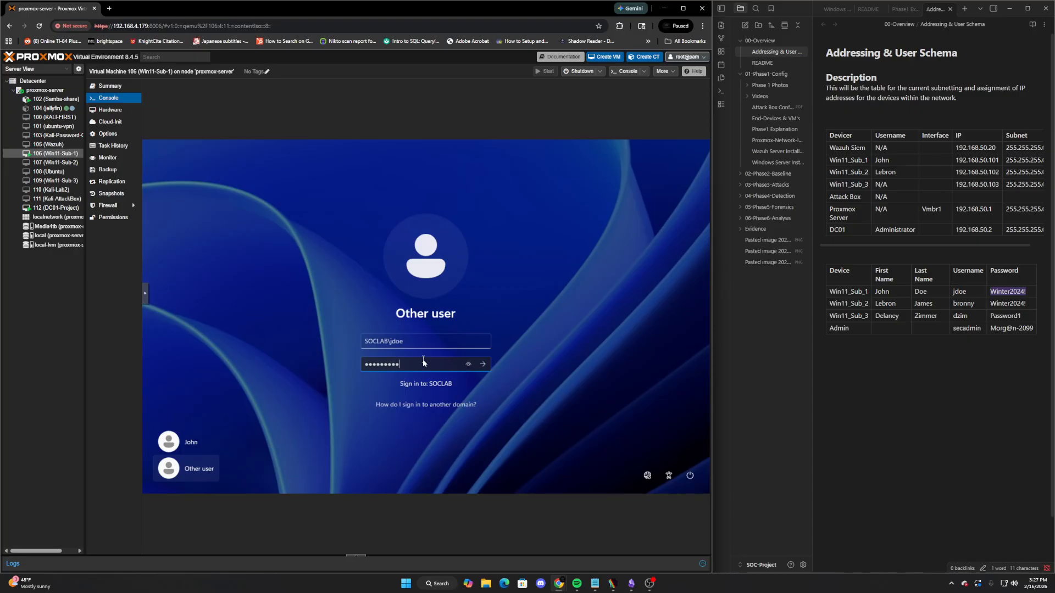
pyautogui.press('Return')
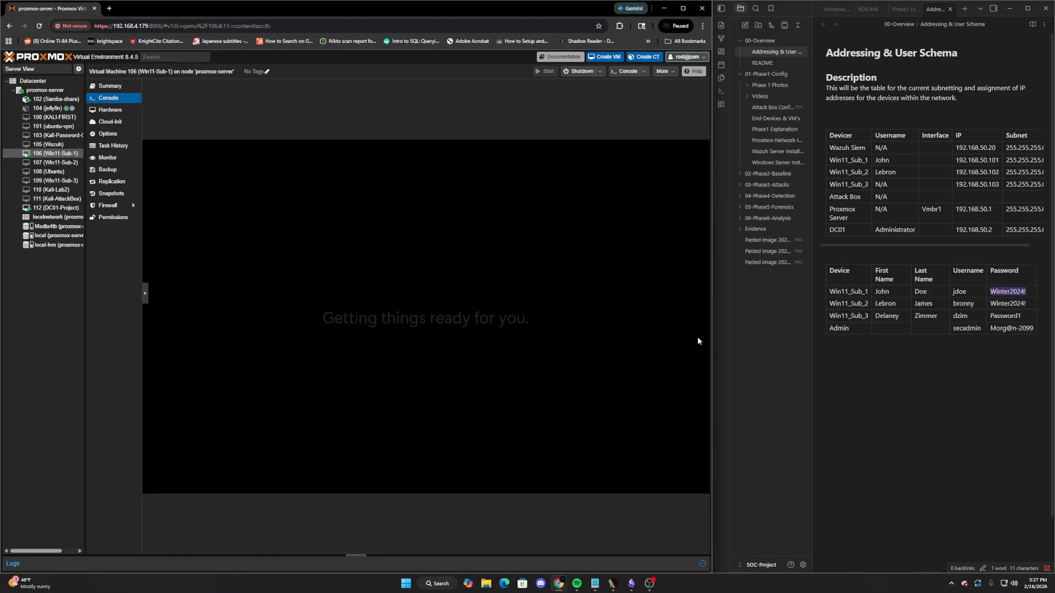
# Widen the Proxmox window, dismiss the Start panel, and switch to DC01-Project's console
pyautogui.moveTo(712, 318); pyautogui.dragTo(747, 318)
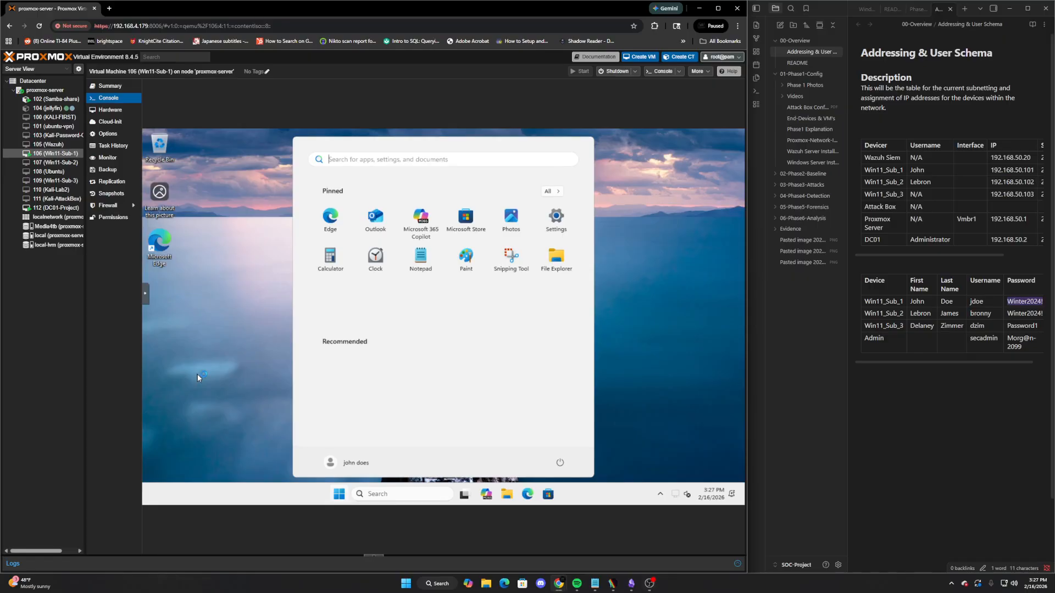
pyautogui.click(197, 374)
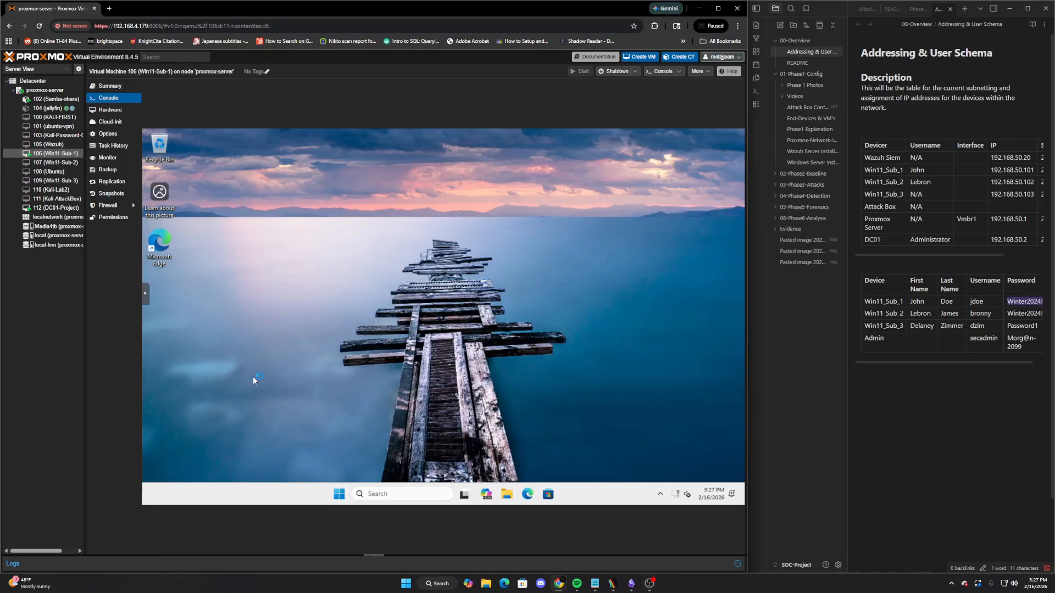
pyautogui.click(55, 207)
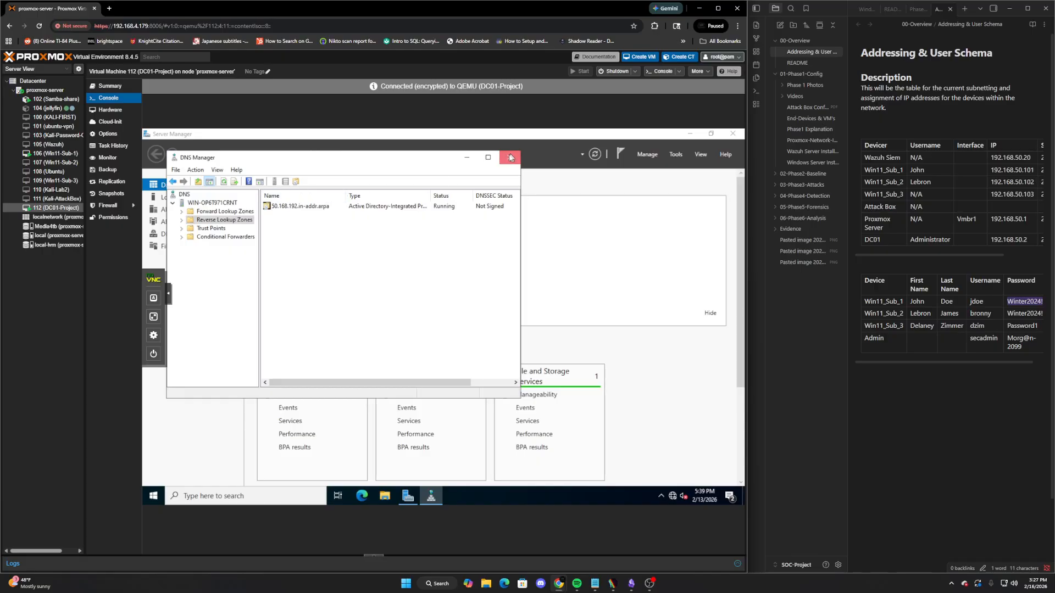
# Open Active Directory Users and Computers and find WIN11-CLIENT01 in the Computers container
pyautogui.click(676, 155)
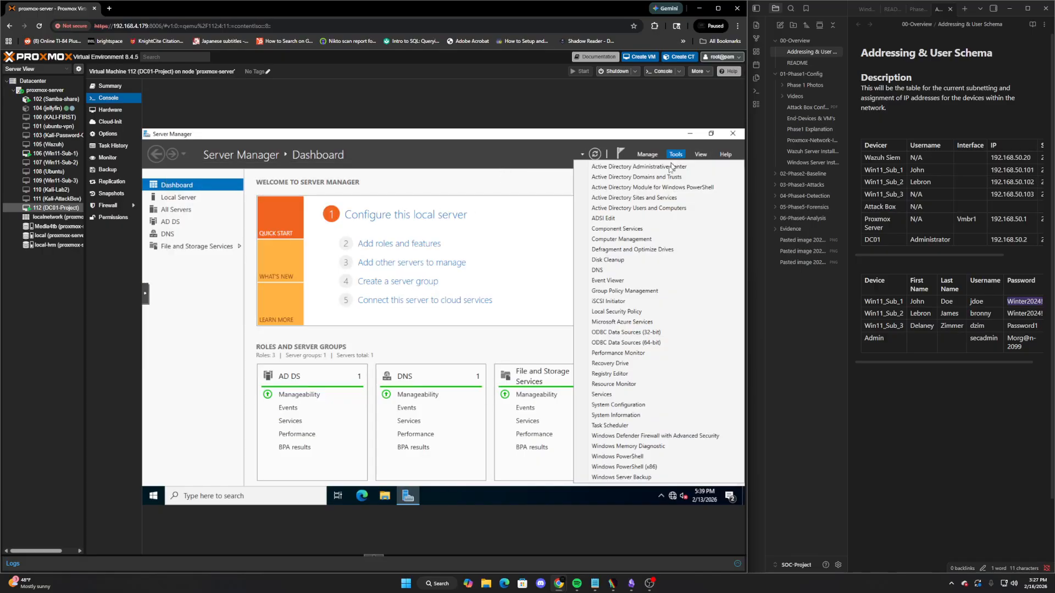
pyautogui.click(644, 209)
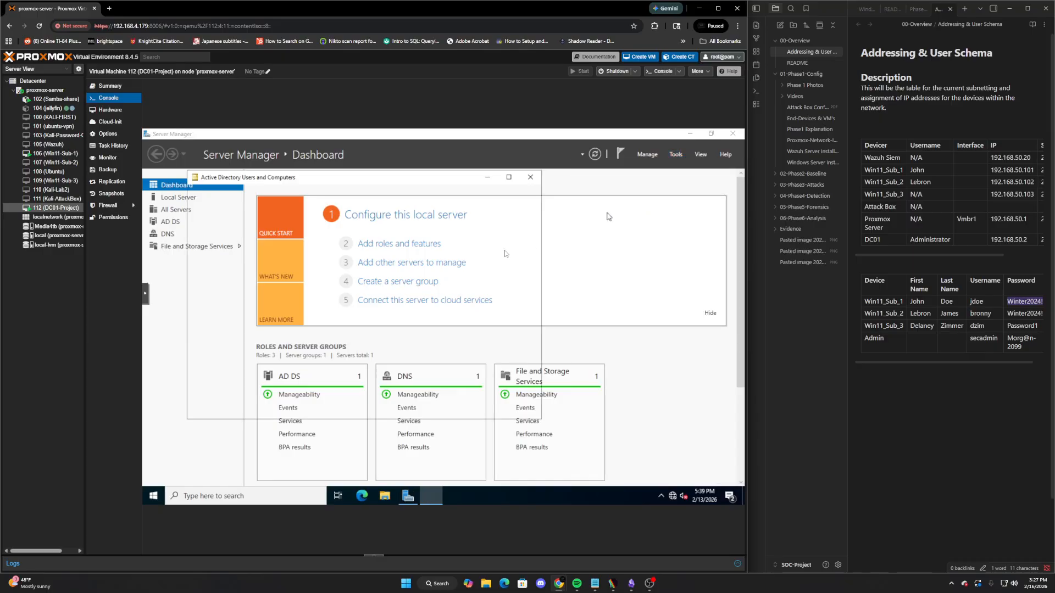
pyautogui.click(226, 248)
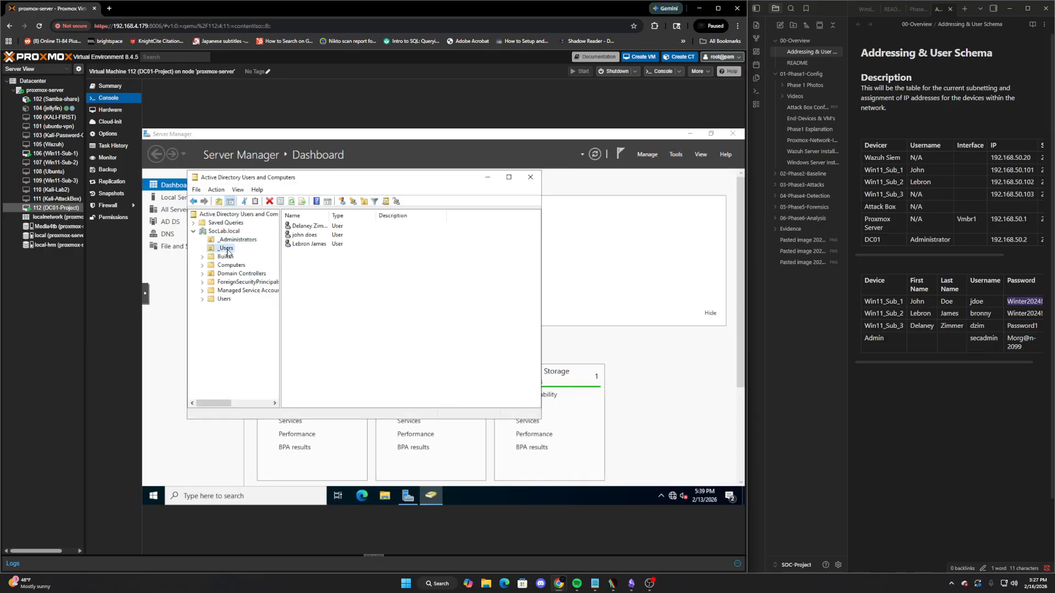
pyautogui.click(231, 265)
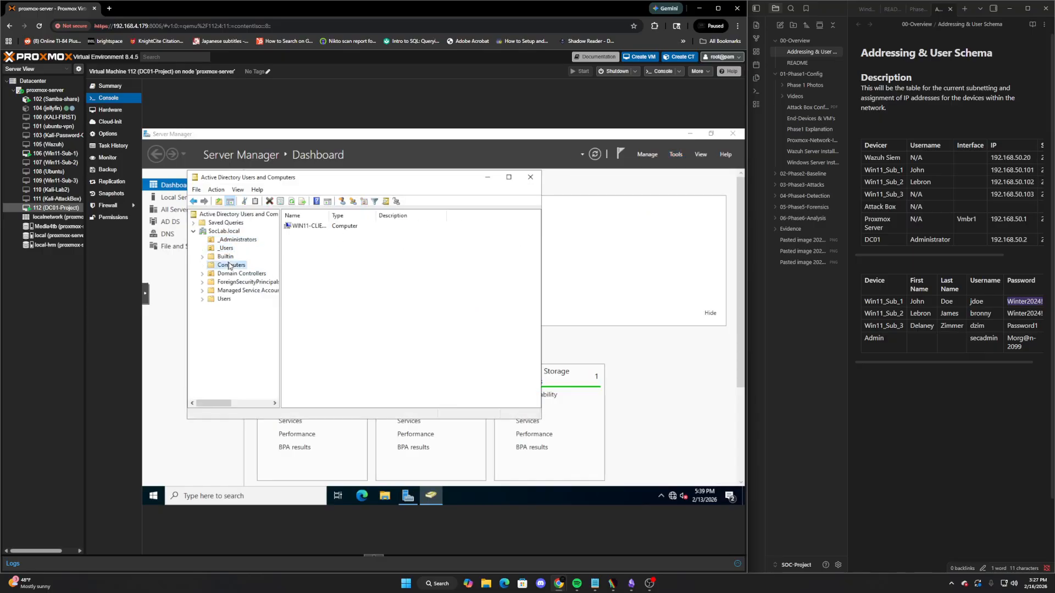
pyautogui.click(312, 228)
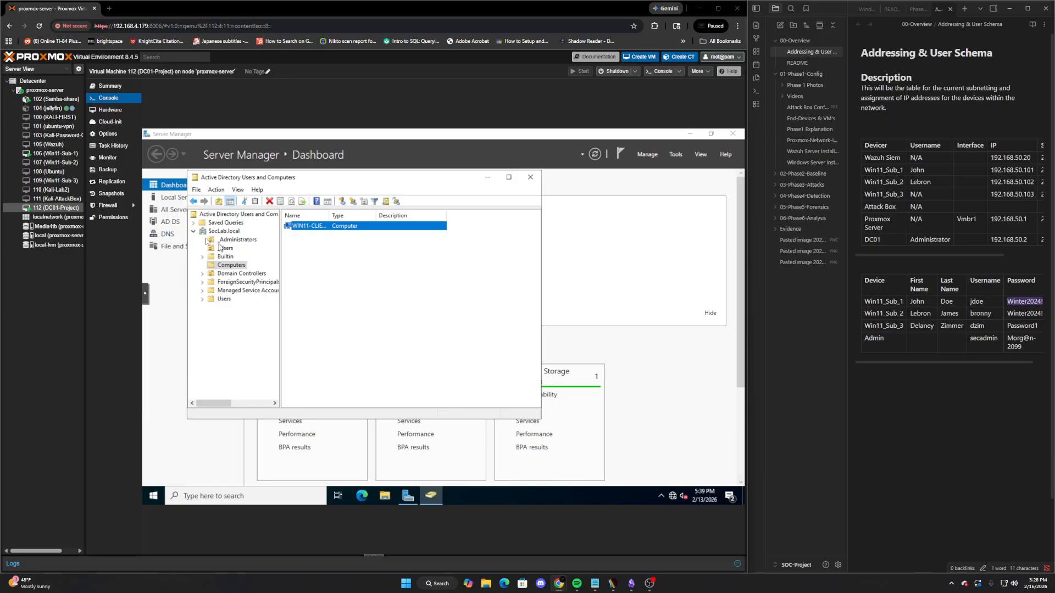
# Close and relaunch Server Manager, then reopen Active Directory Users and Computers
pyautogui.click(534, 177)
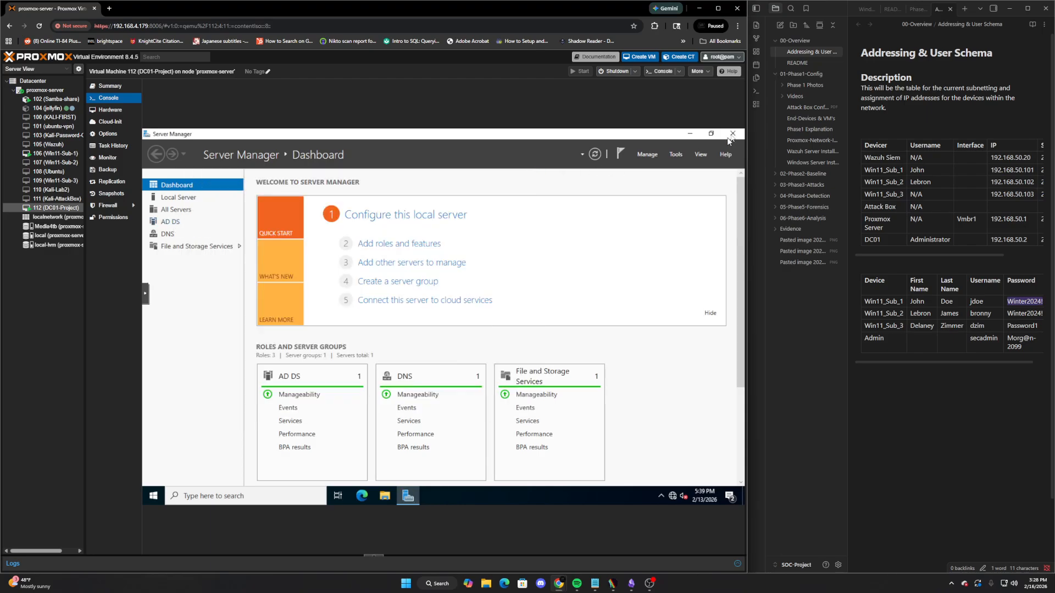
pyautogui.click(733, 133)
pyautogui.click(267, 496)
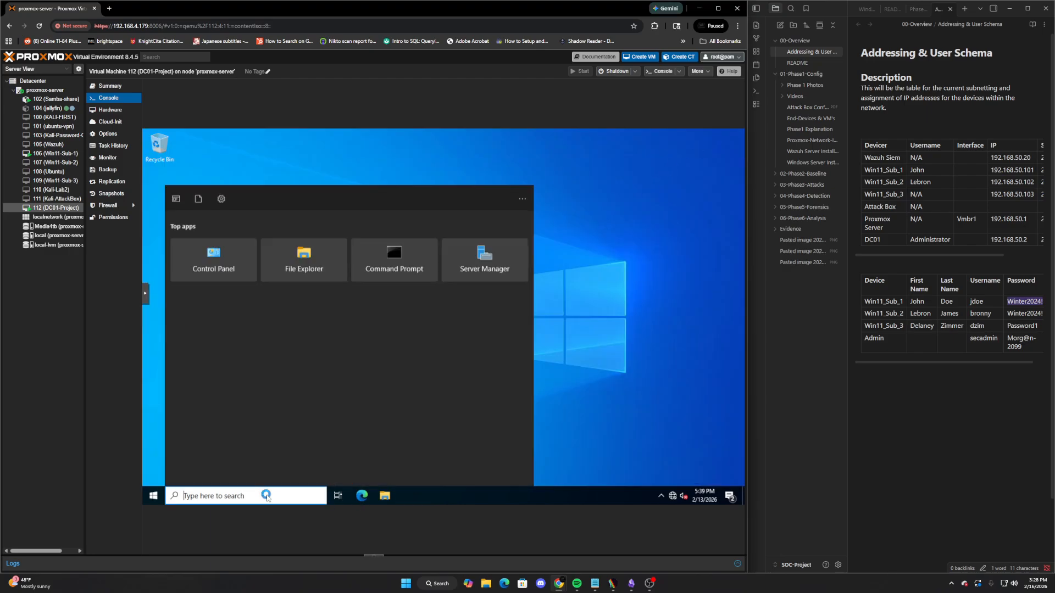
pyautogui.write('server')
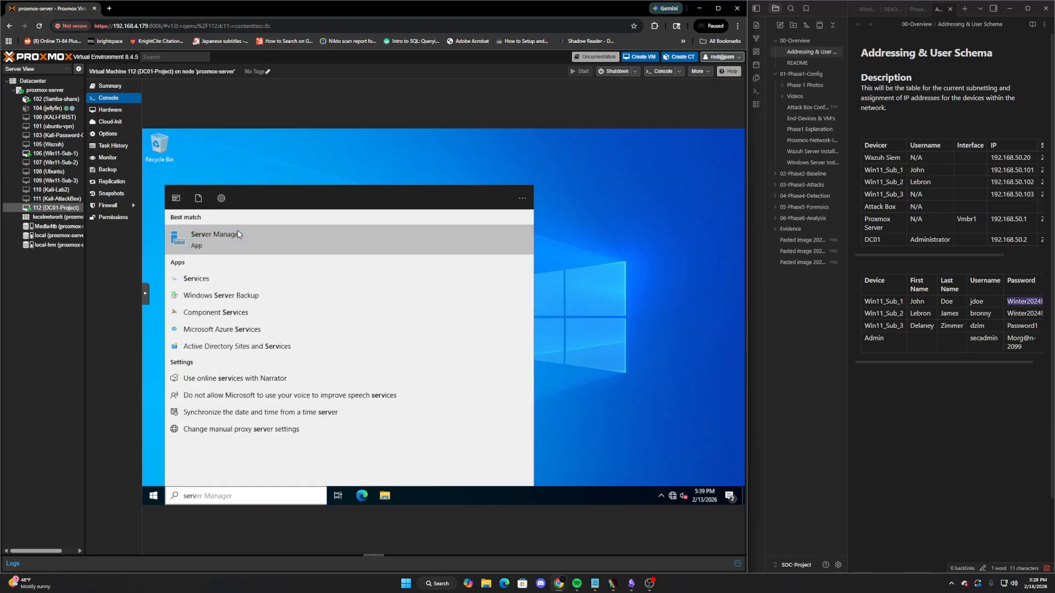
pyautogui.click(237, 231)
pyautogui.click(676, 155)
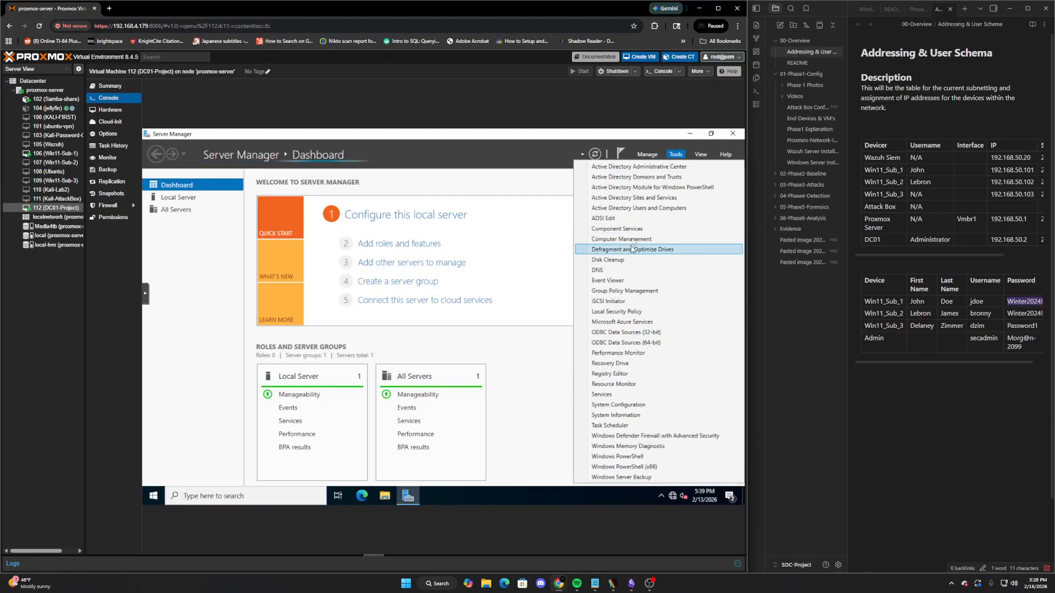
pyautogui.click(632, 208)
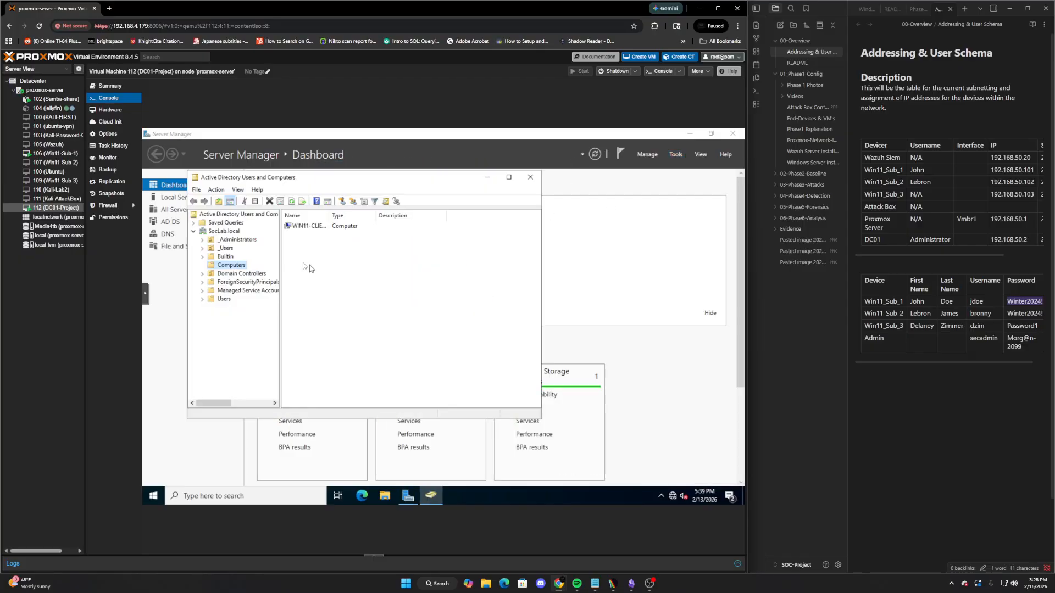
# Browse the Builtin, _Users and Users containers, then check the Win11-Sub-1 console
pyautogui.click(234, 256)
pyautogui.click(228, 248)
pyautogui.click(318, 235)
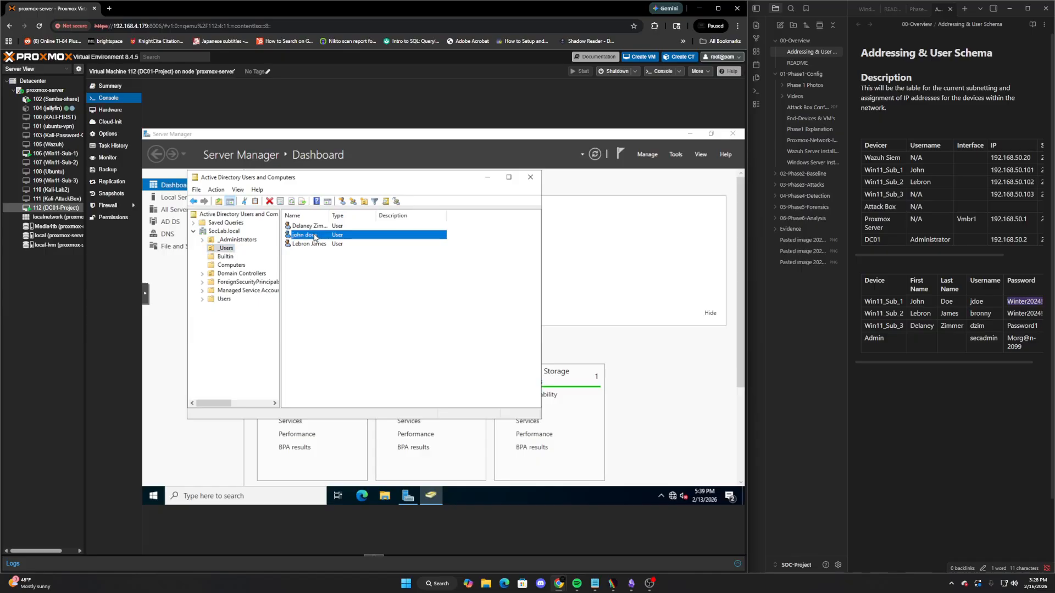
pyautogui.click(224, 299)
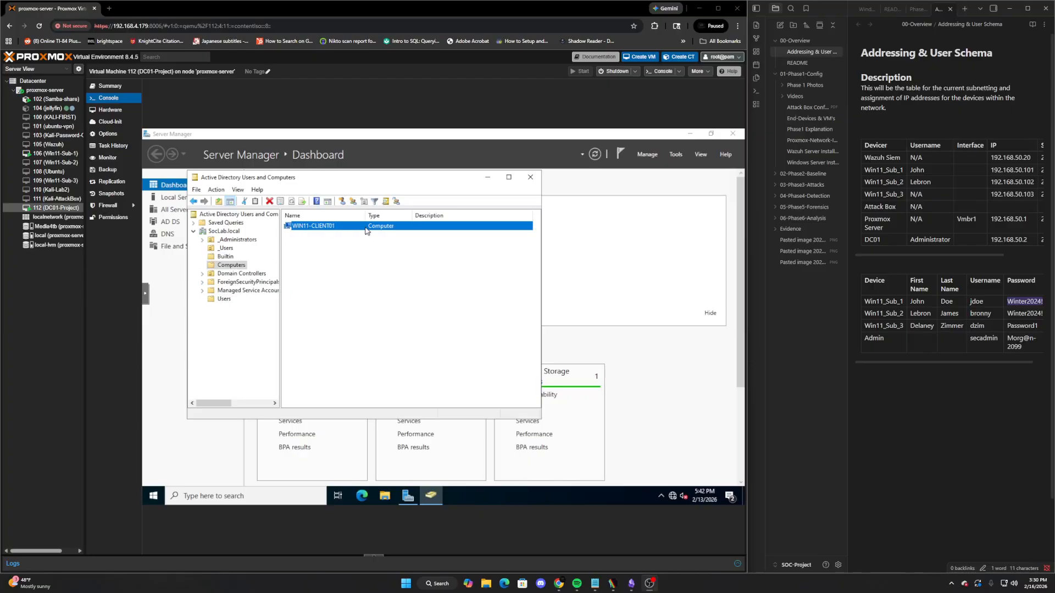
pyautogui.click(53, 153)
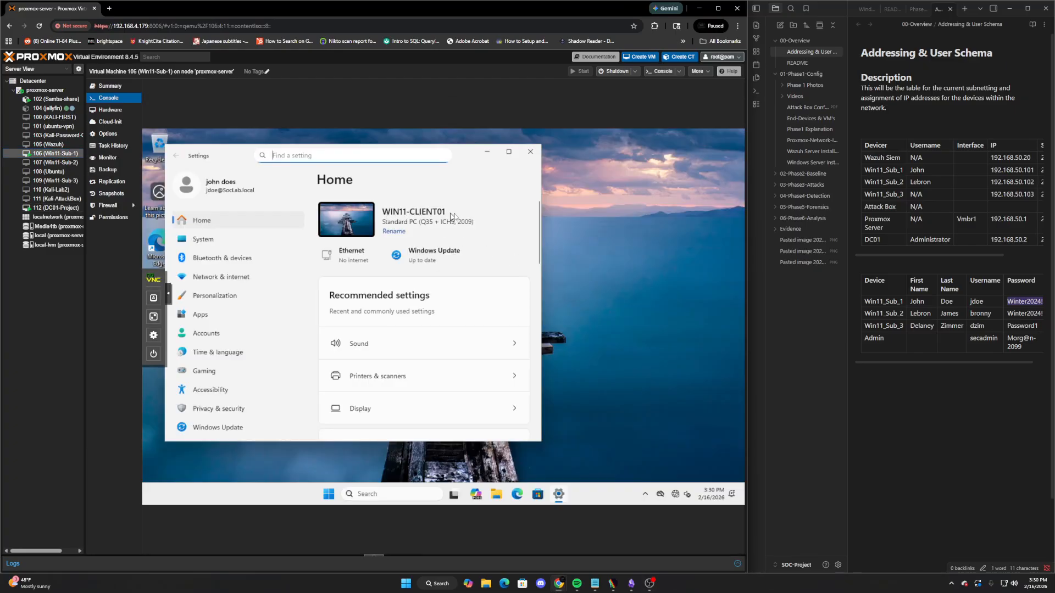
pyautogui.click(53, 208)
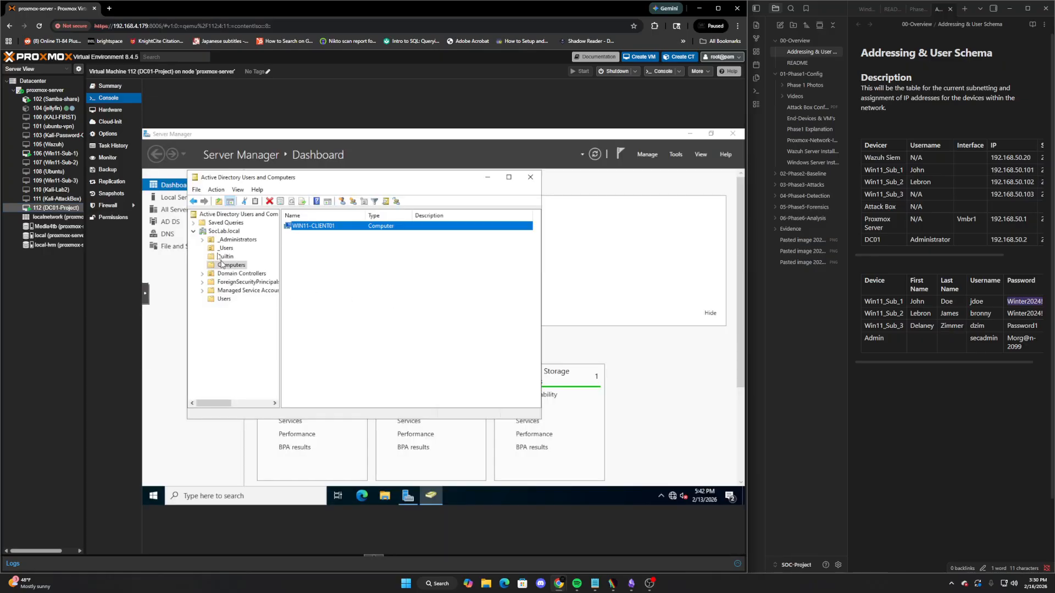
# Create a new organizational unit named _Workstations under the SocLab.local domain
pyautogui.rightClick(218, 232)
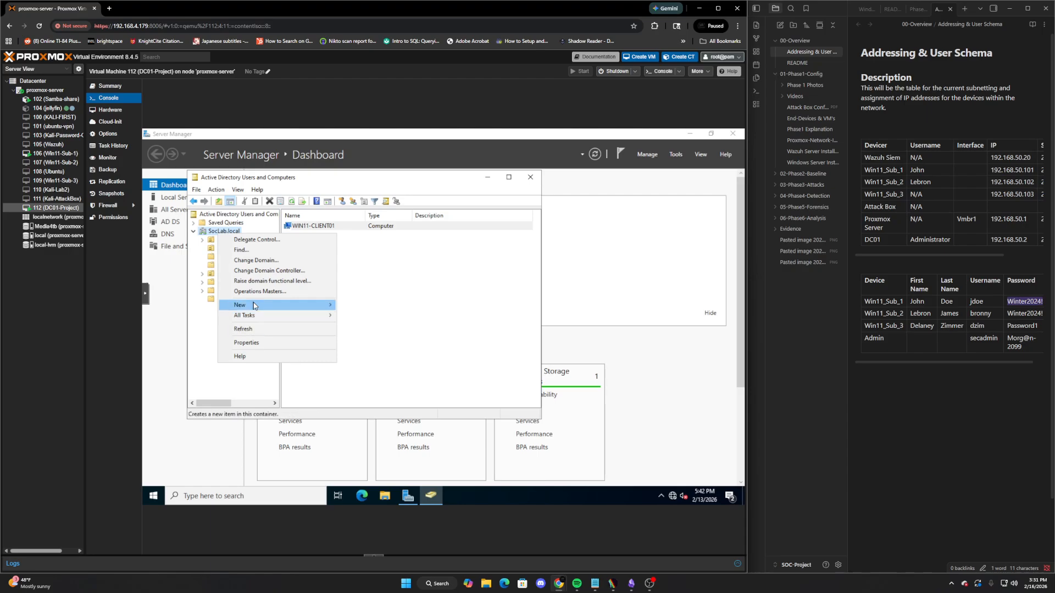
pyautogui.moveTo(258, 305)
pyautogui.click(391, 379)
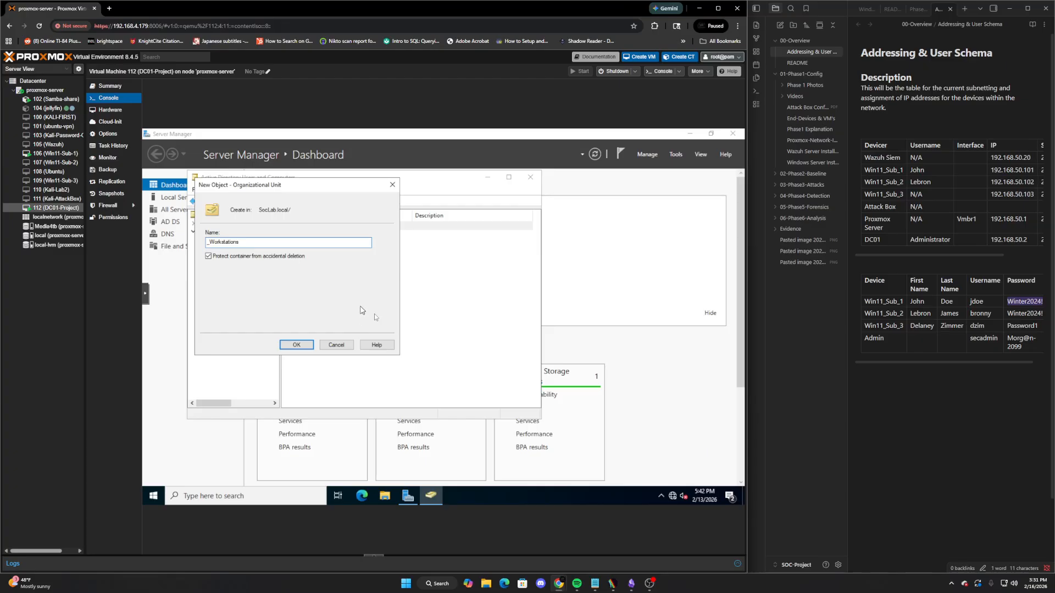
pyautogui.click(296, 345)
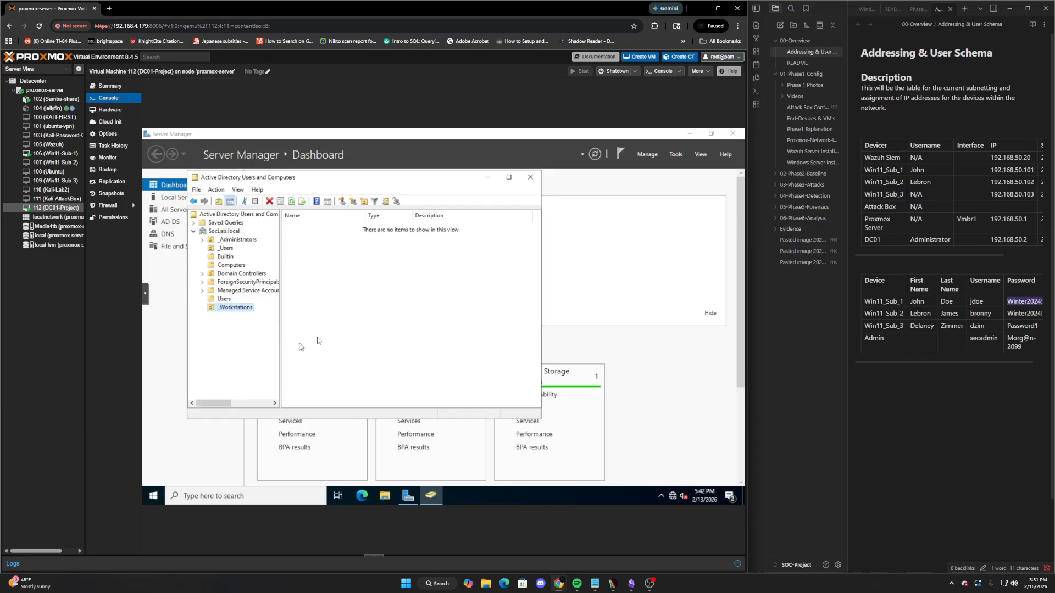
# Move WIN11-CLIENT01 from Computers into the _Workstations OU and confirm its contents
pyautogui.click(236, 264)
pyautogui.moveTo(254, 305); pyautogui.dragTo(236, 308)
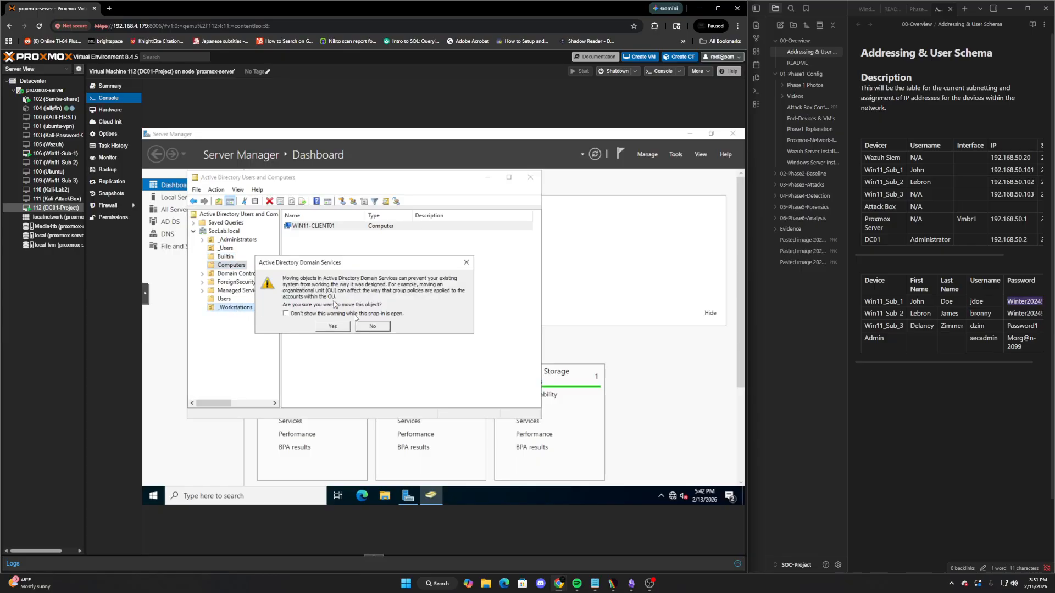
pyautogui.click(333, 327)
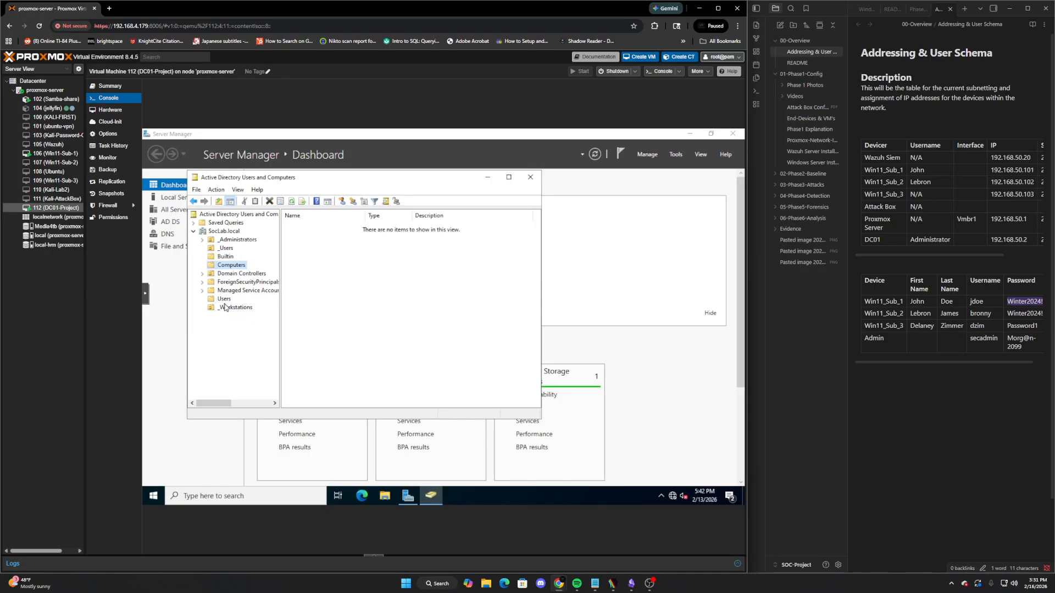
pyautogui.click(228, 308)
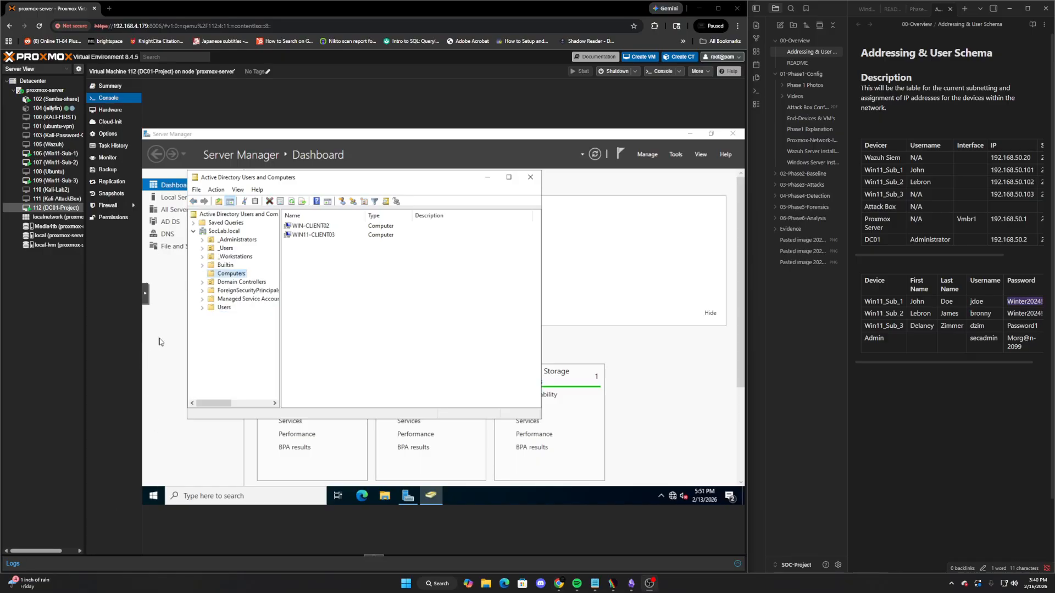
# Move WIN11-CLIENT03 and WIN-CLIENT02 into _Workstations, then switch to the Win11-Sub-3 console
pyautogui.click(316, 236)
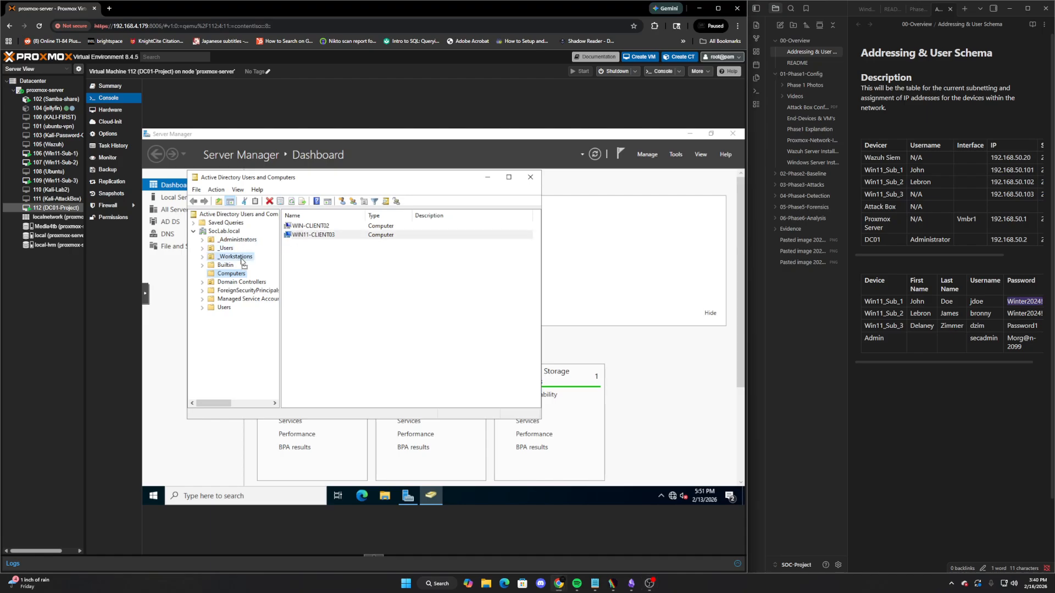
pyautogui.moveTo(242, 261); pyautogui.dragTo(244, 260)
pyautogui.click(337, 327)
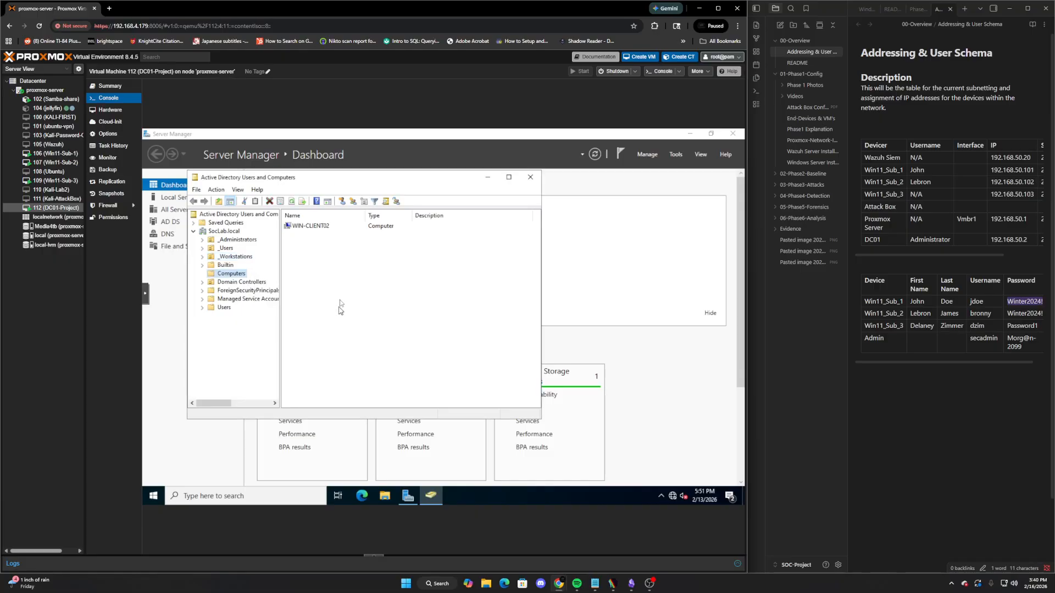
pyautogui.moveTo(300, 225); pyautogui.dragTo(246, 256)
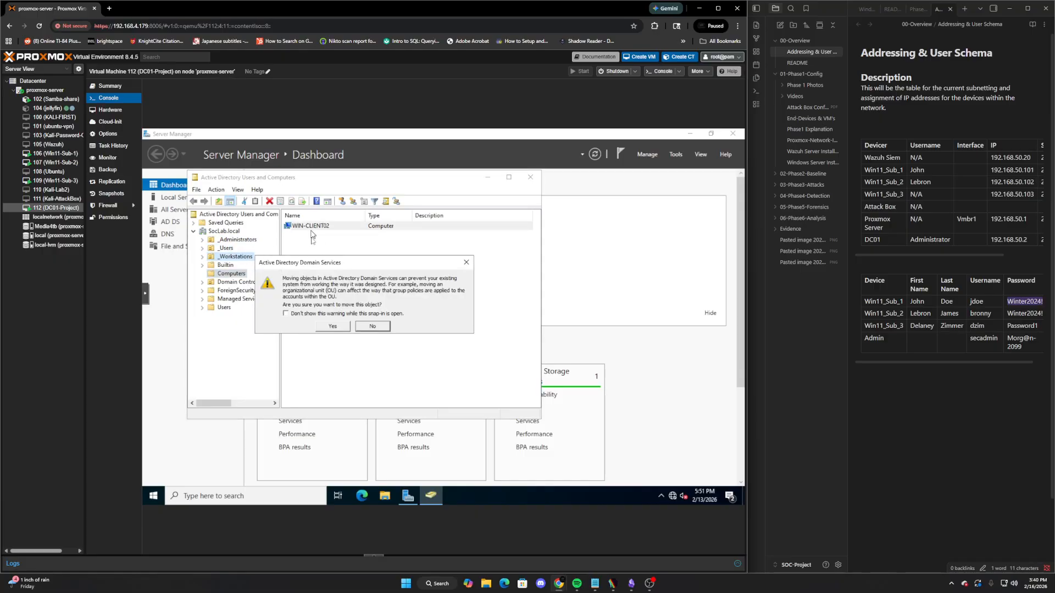
pyautogui.click(333, 327)
pyautogui.click(235, 257)
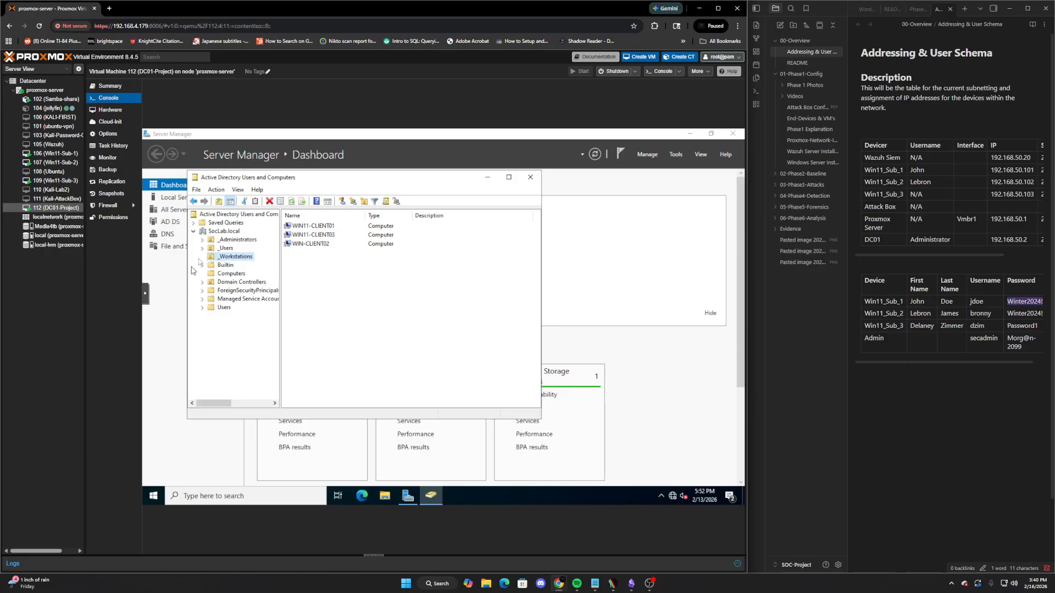
pyautogui.click(55, 180)
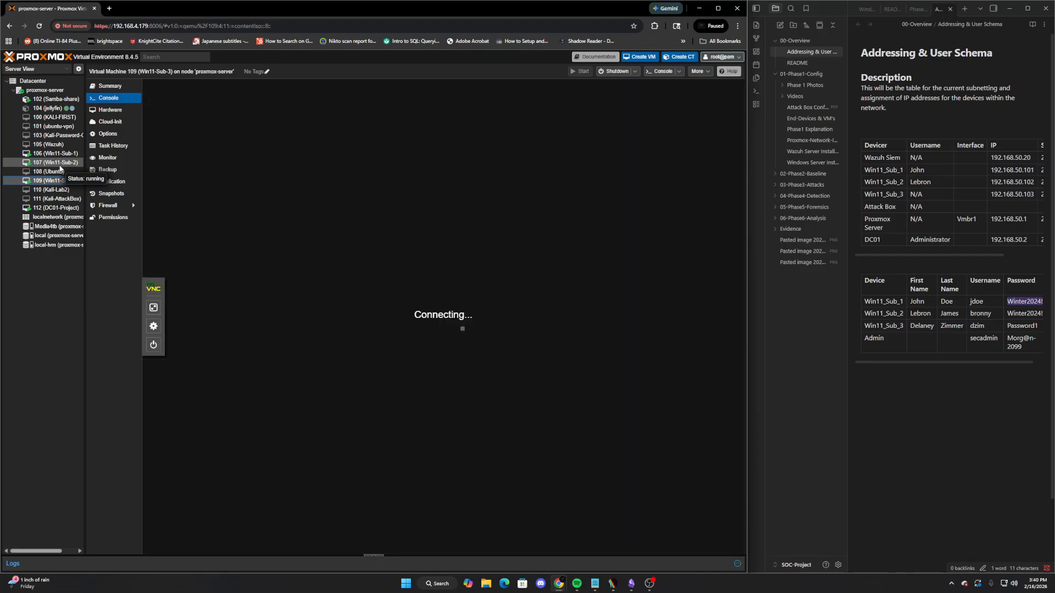